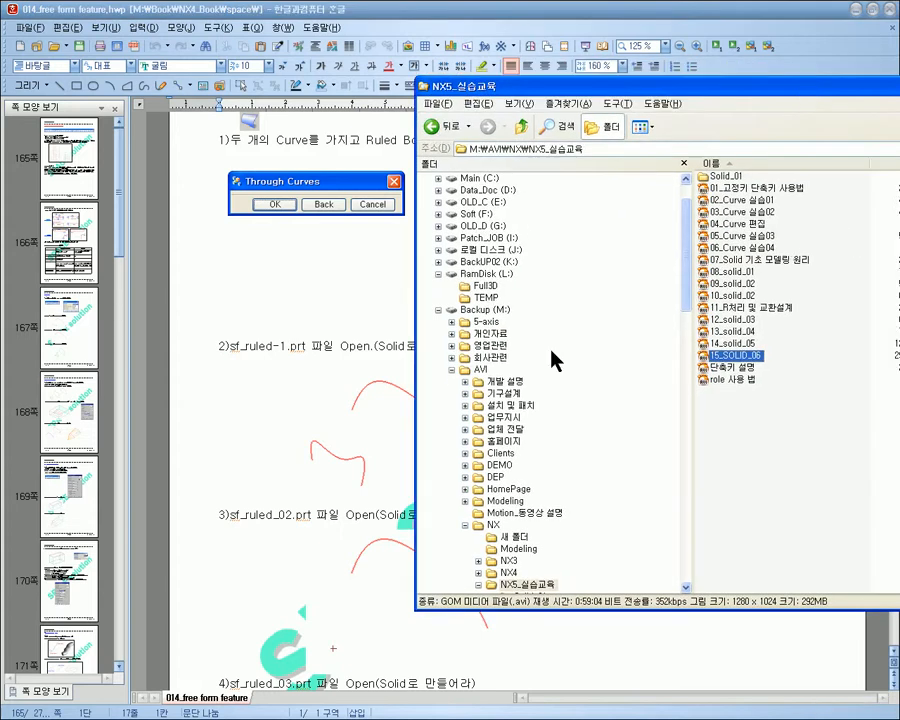
- Browse to the folder M:\Data\Study_Sample\NX\SF and locate the sf_ruled practice part files
click(452, 369)
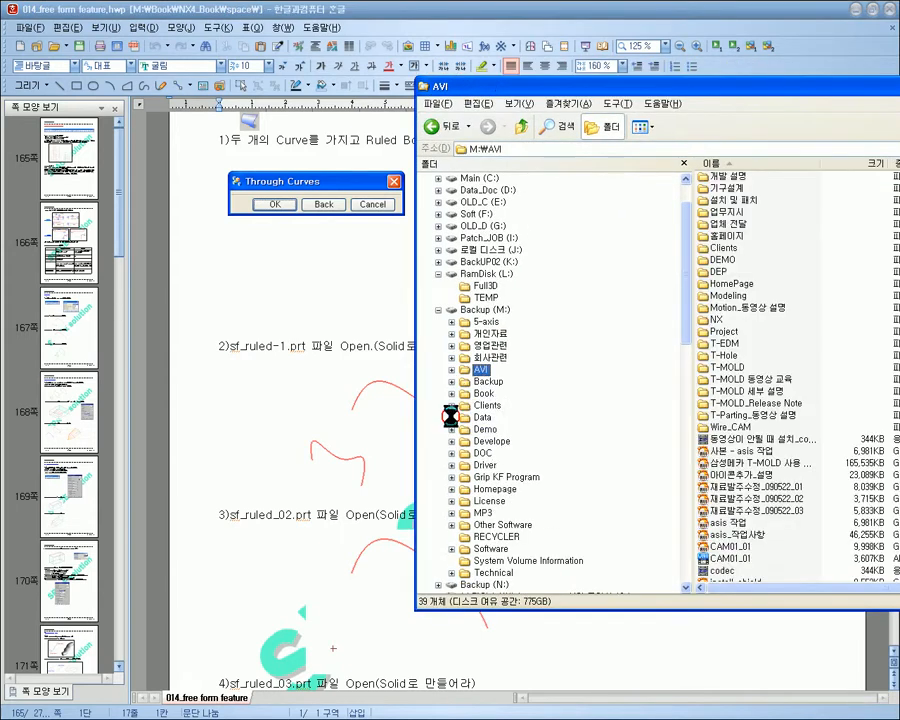
click(452, 417)
click(464, 465)
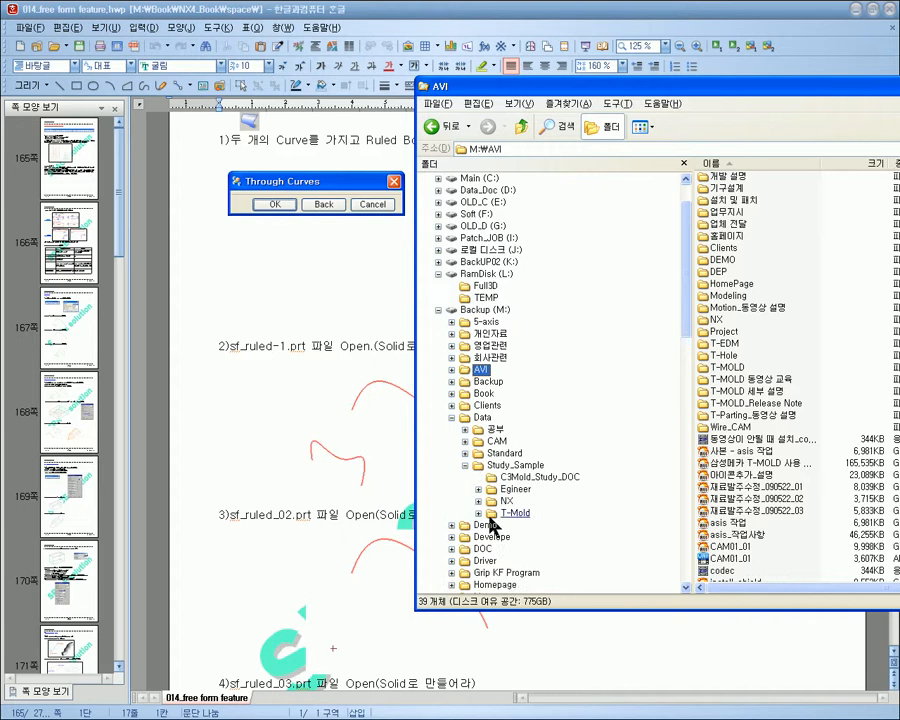
click(478, 501)
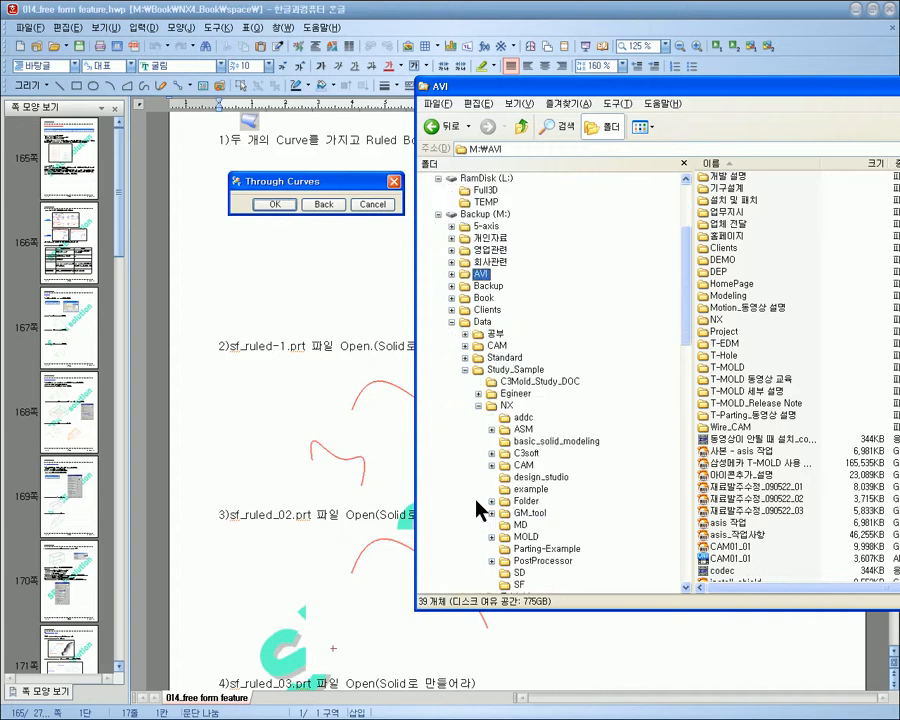
click(519, 584)
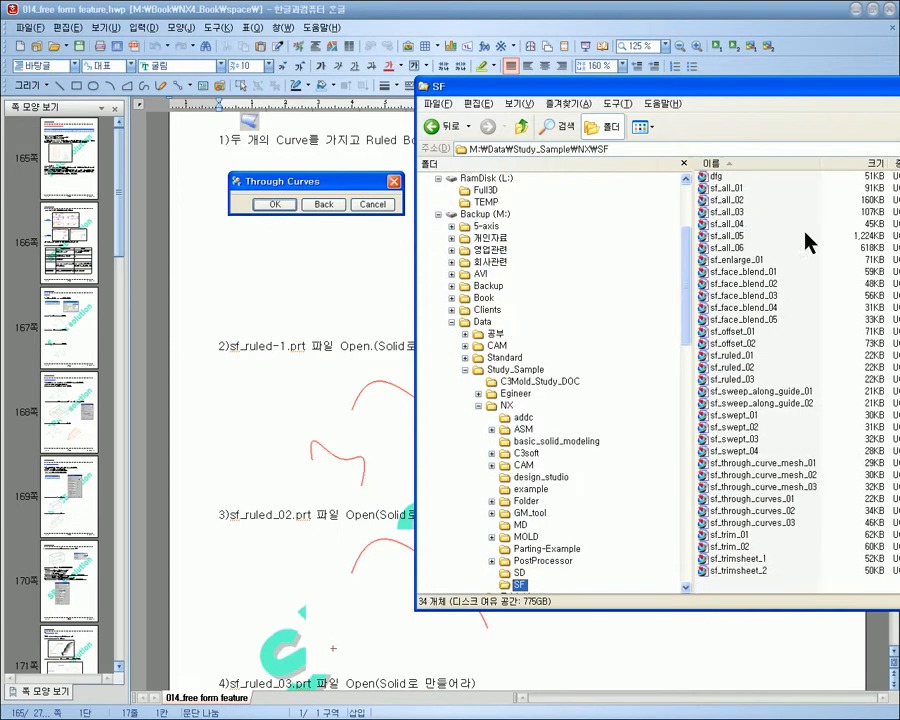
click(743, 367)
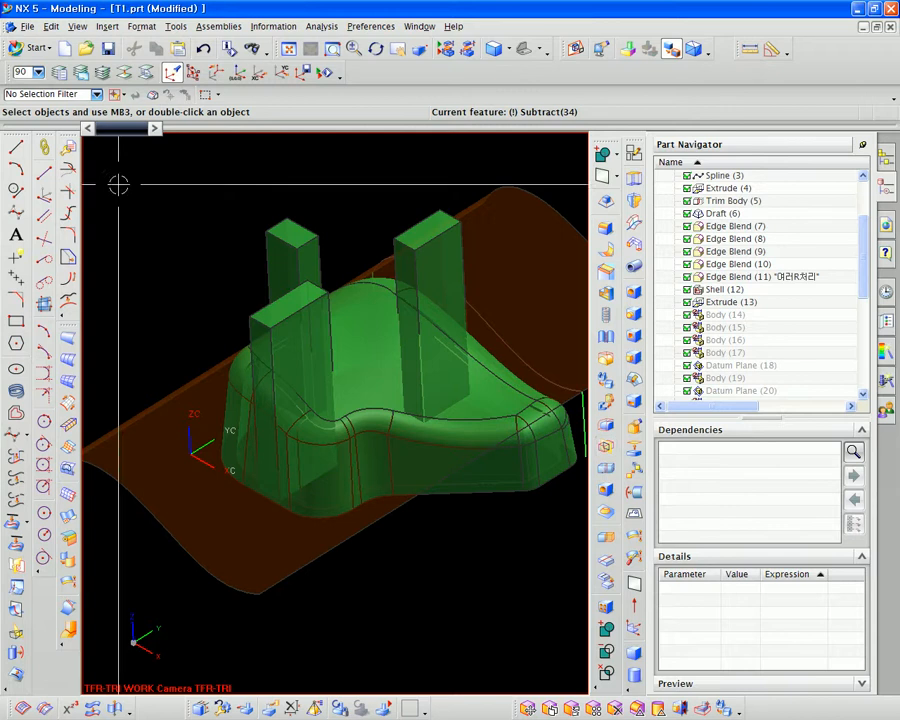
- Switch to NX 5 and open the part sf_ruled_01 from the SF folder
click(86, 48)
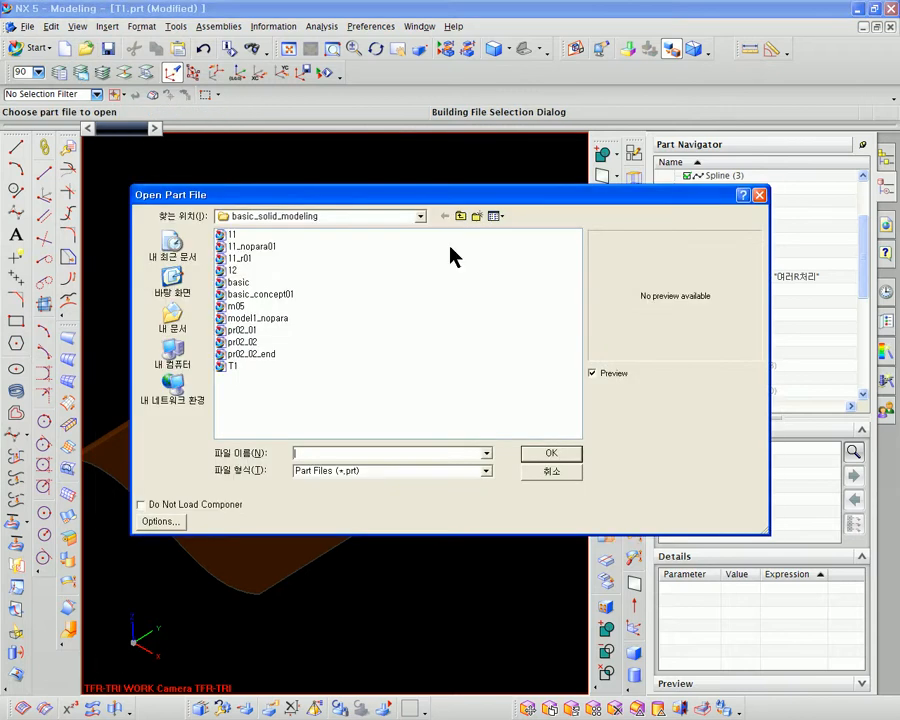
click(460, 216)
click(233, 403)
double_click(233, 403)
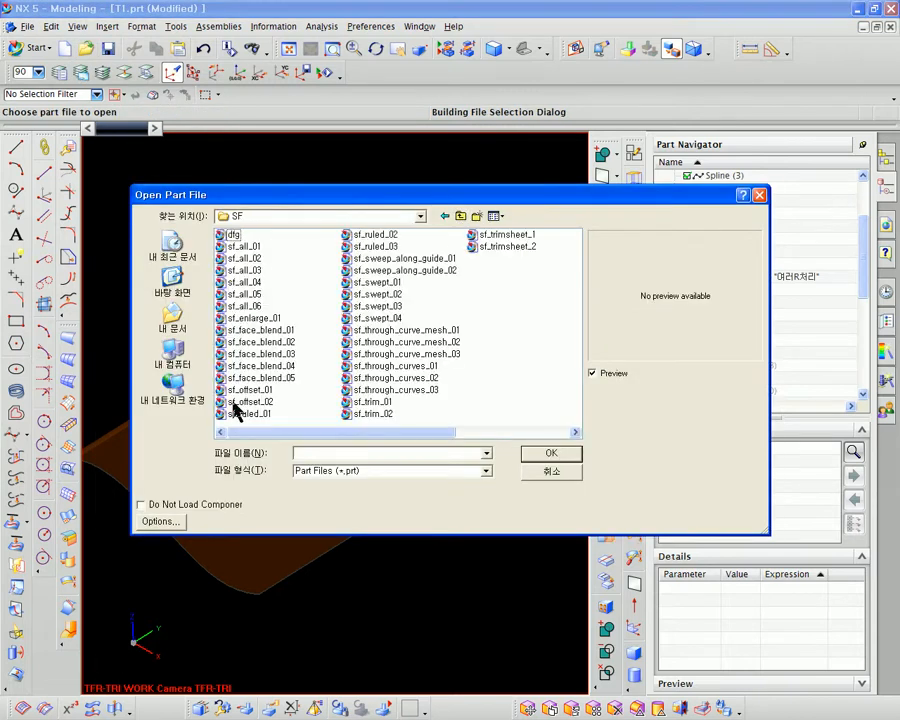
click(385, 342)
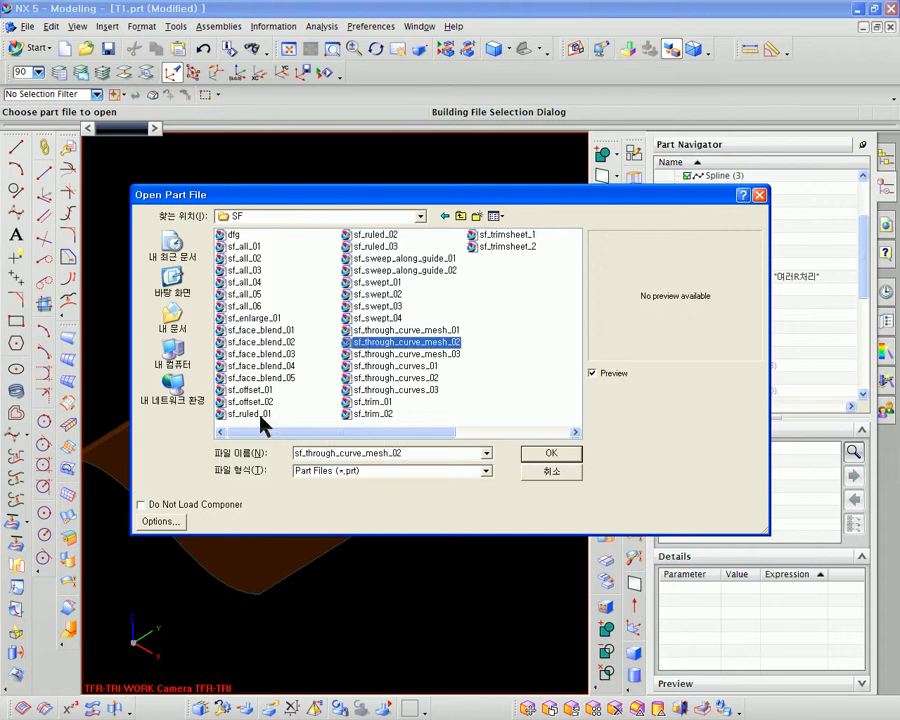
double_click(259, 415)
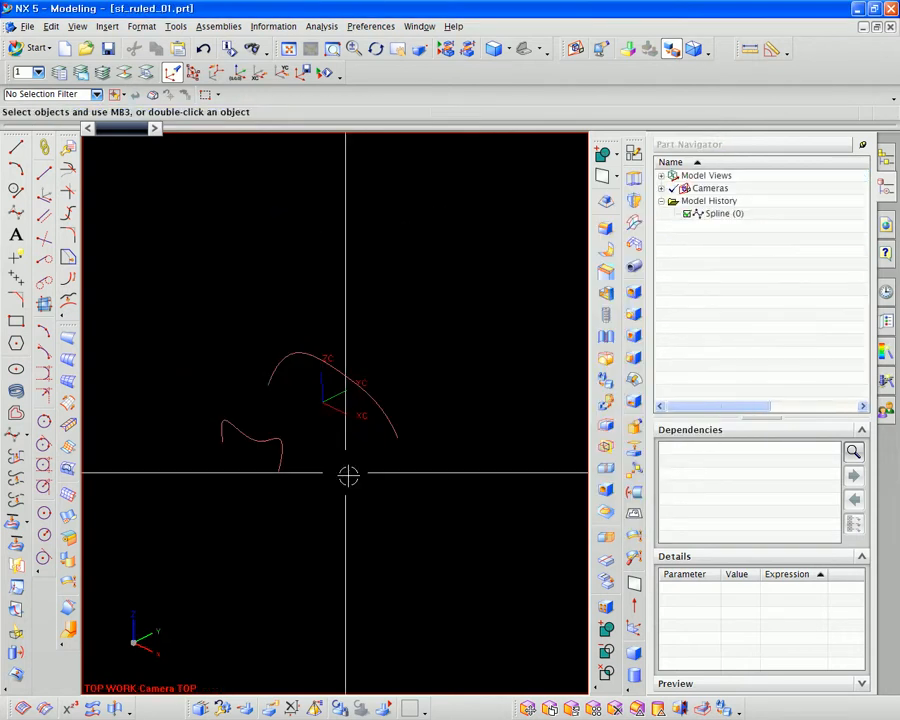
- Create a Ruled surface with Parameter alignment, picking the large spline near its +XC end and the small curve near its opposite end
ctrl+middle_drag(350, 474, 404, 498)
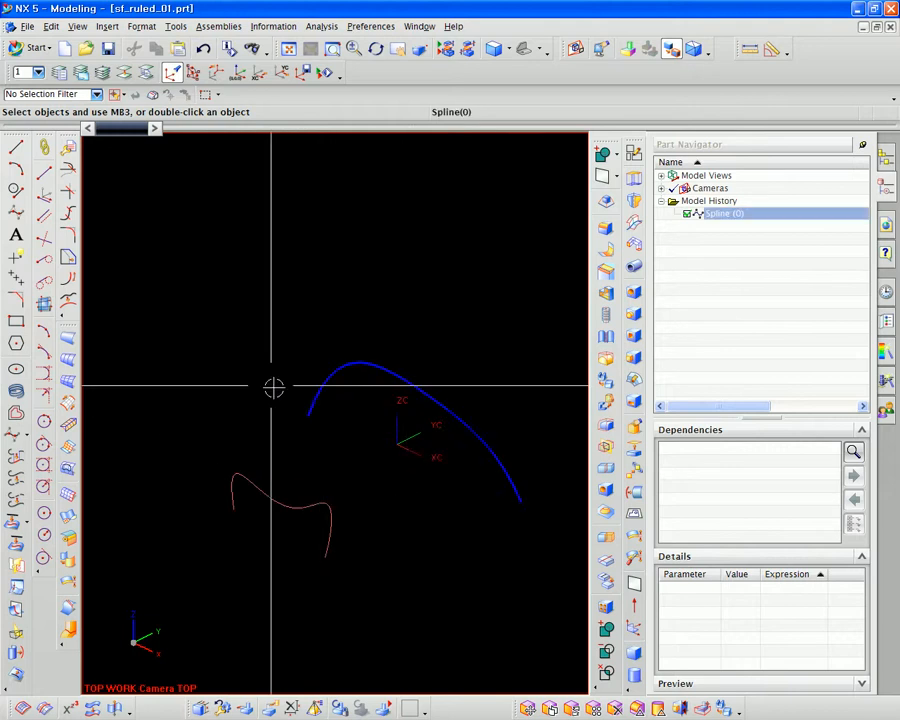
click(68, 339)
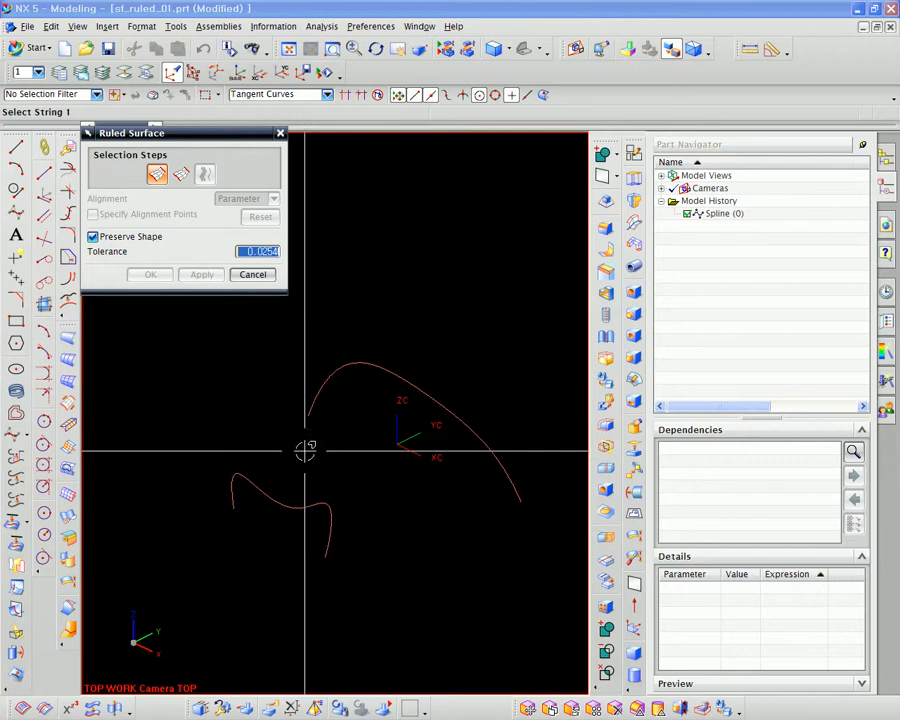
middle_drag(305, 446, 374, 486)
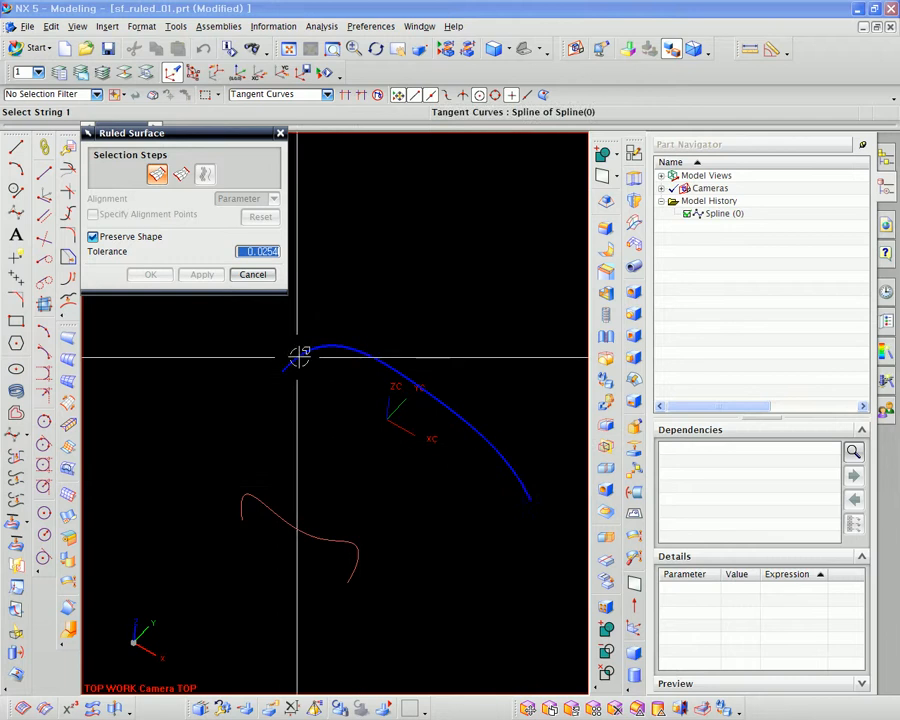
click(518, 479)
middle_drag(470, 495, 533, 483)
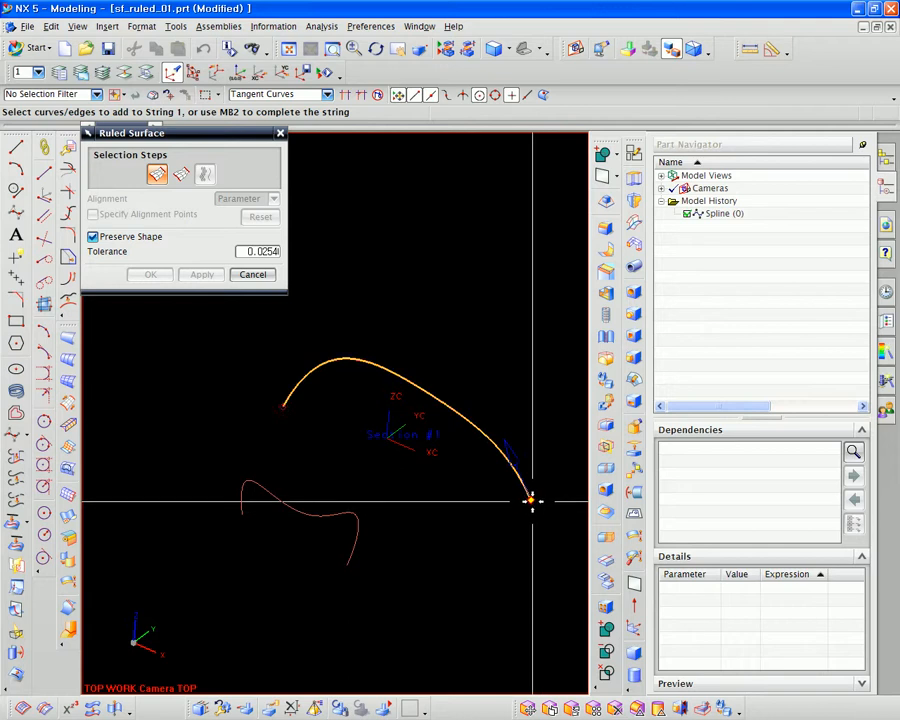
middle_click(340, 440)
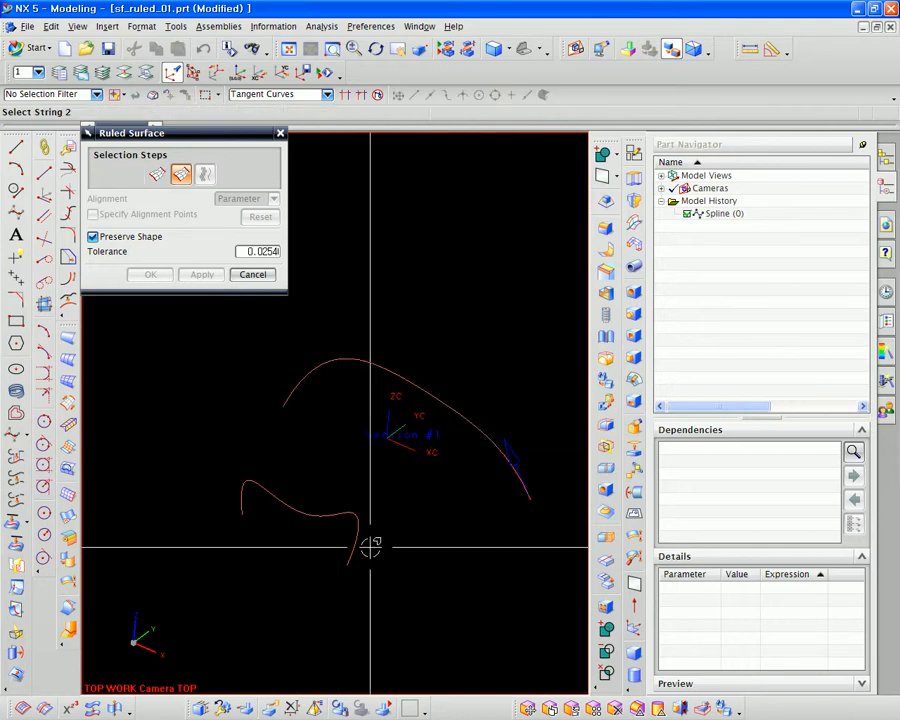
click(241, 495)
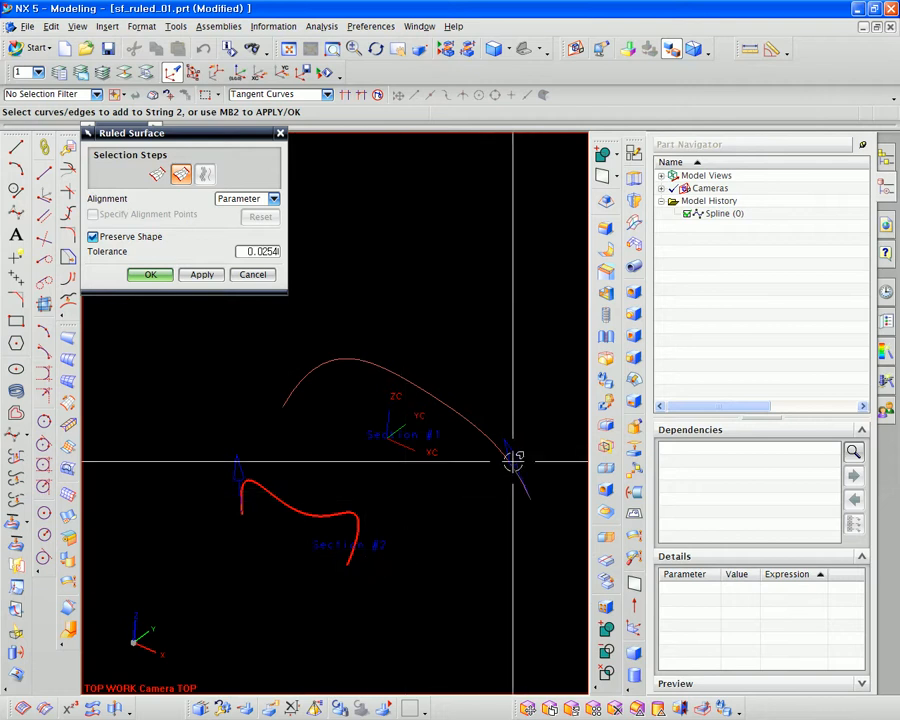
click(205, 280)
middle_drag(378, 400, 299, 345)
click(252, 274)
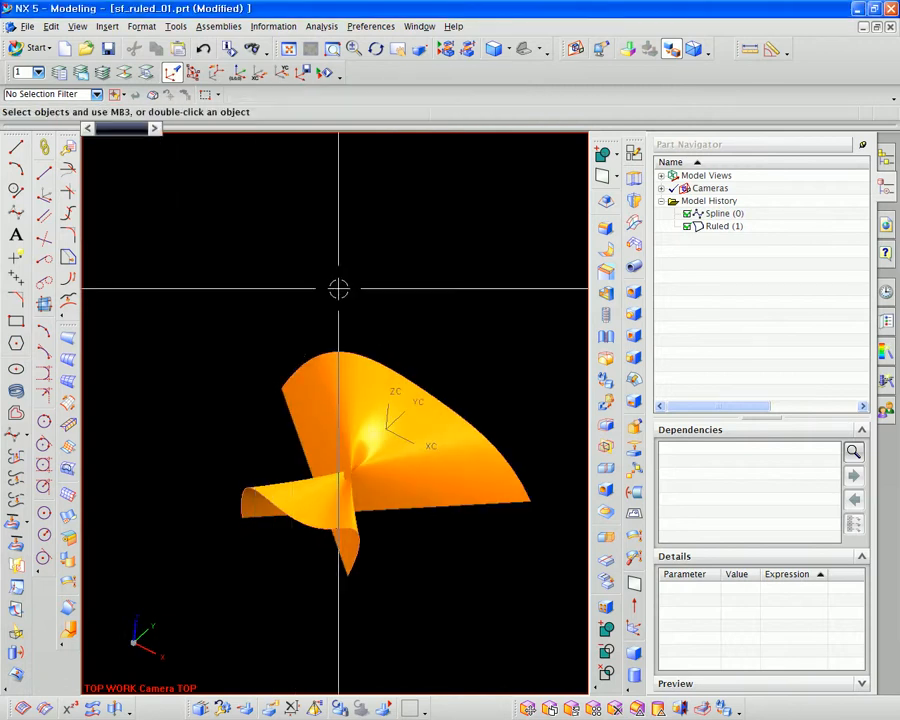
- Show the model in wireframe and set the ruled surface's wireframe U grid count to 5 in its object display
right_drag(530, 487, 483, 521)
ctrl+middle_drag(442, 459, 446, 473)
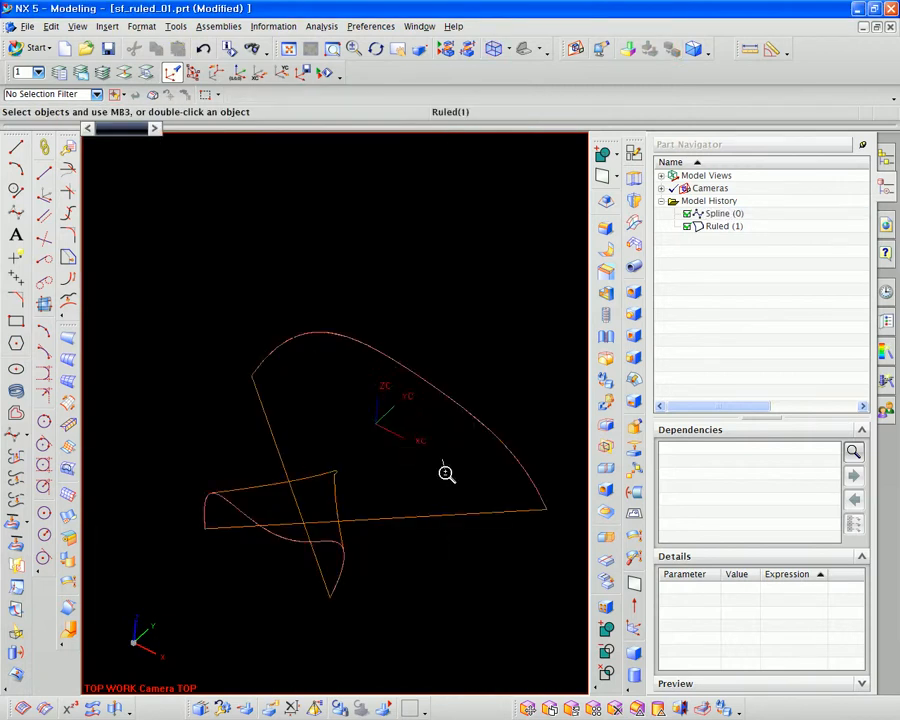
key(ctrl+j)
click(454, 494)
middle_click(404, 472)
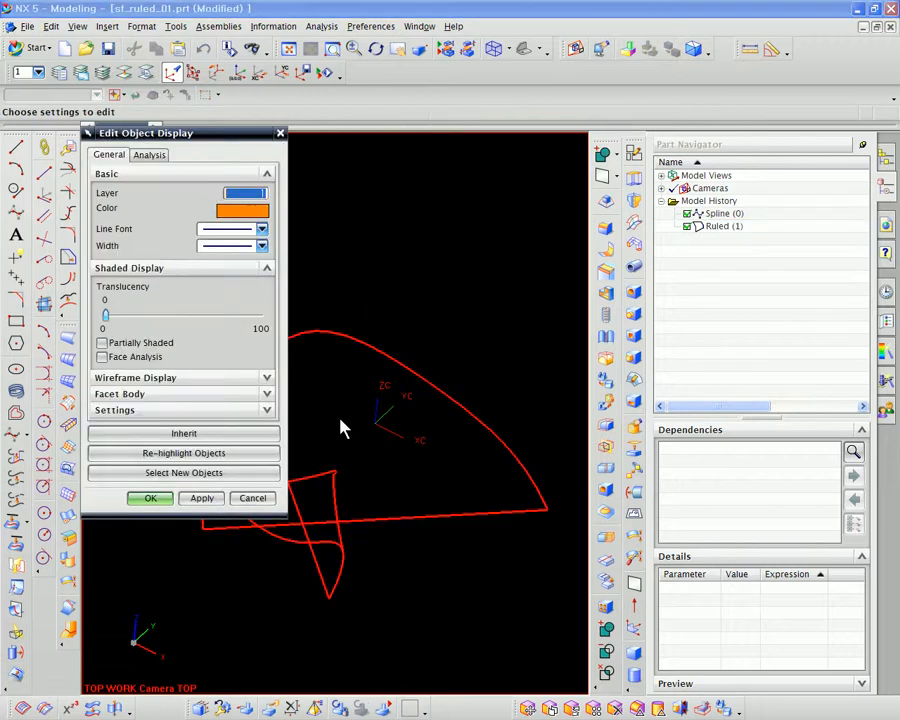
click(267, 382)
middle_drag(400, 432, 288, 438)
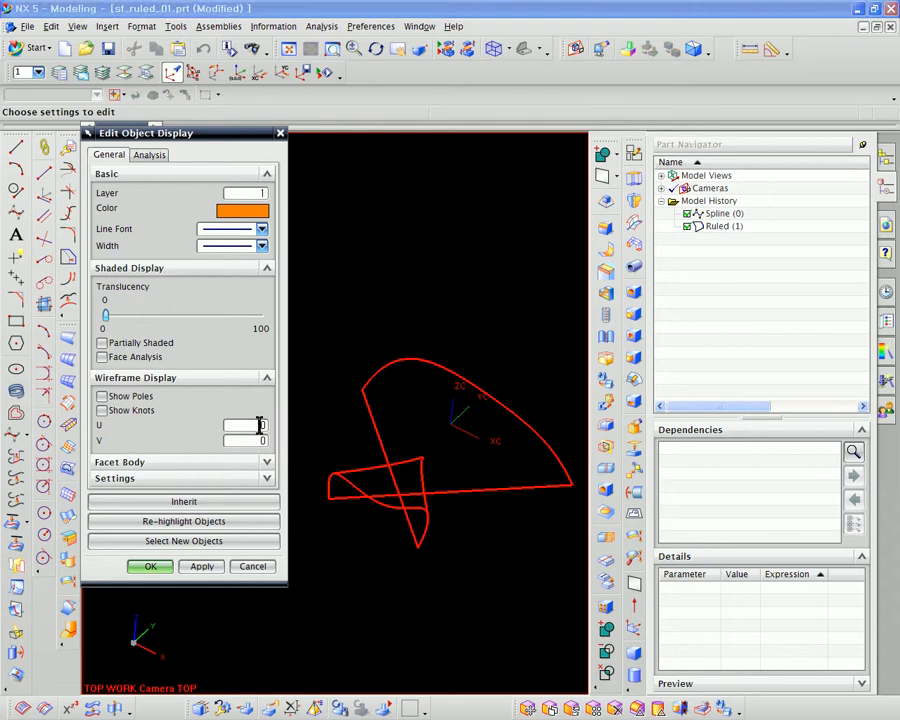
click(203, 567)
middle_drag(357, 528, 418, 440)
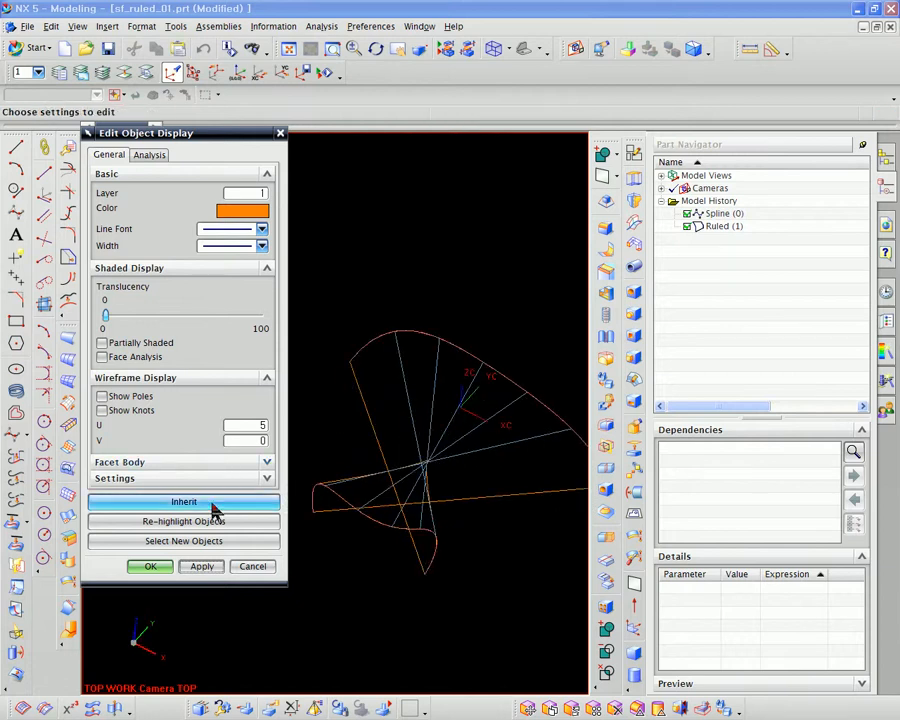
click(252, 566)
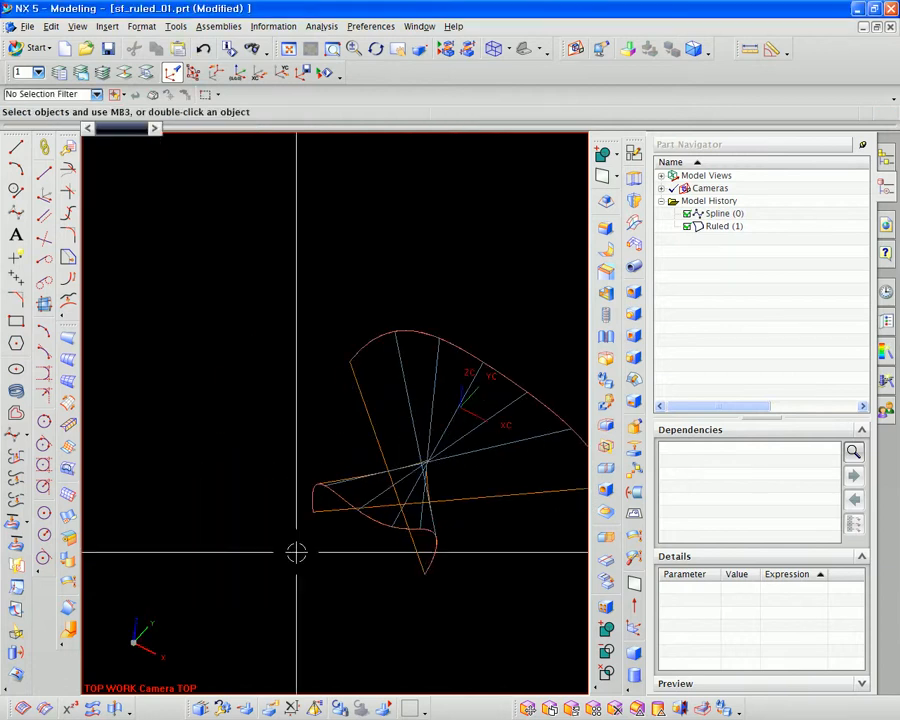
- Edit the Ruled feature and reselect String 2 from the small curve's +XC end so both section directions match
middle_drag(283, 521, 303, 480)
double_click(722, 226)
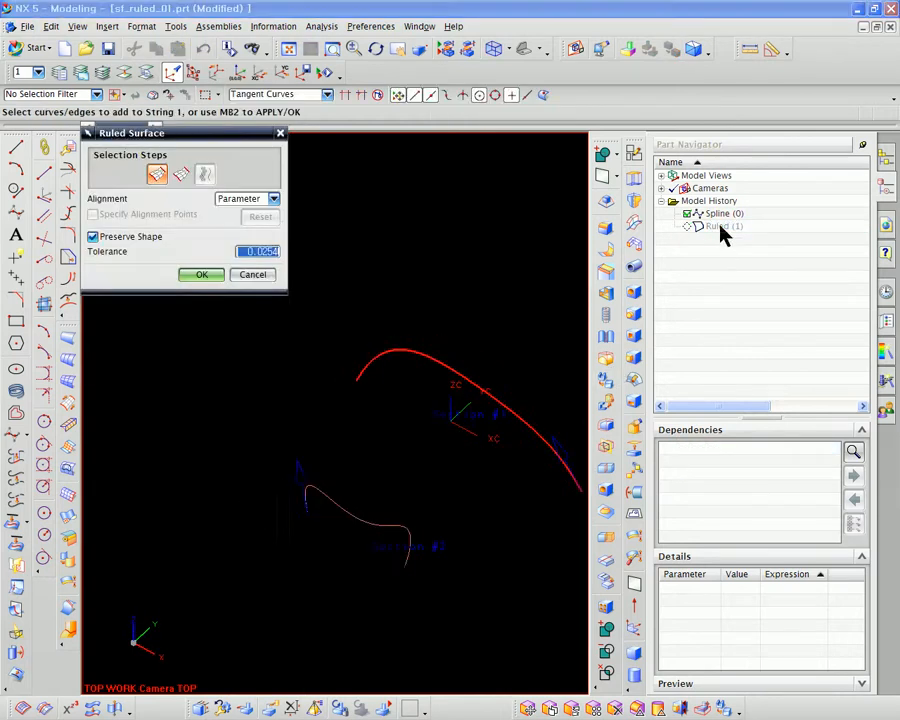
click(182, 176)
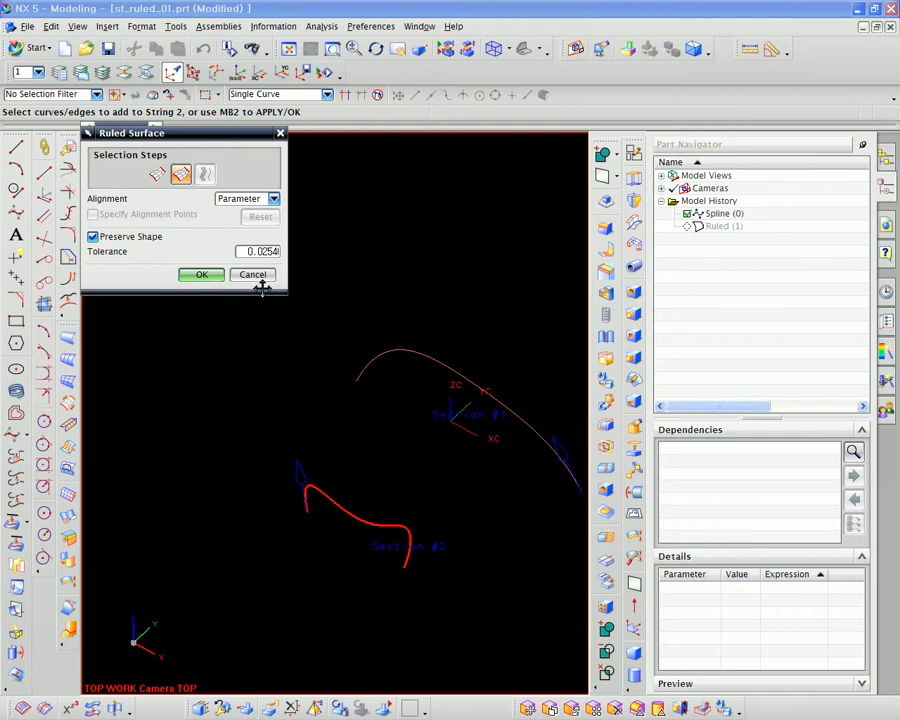
click(323, 500)
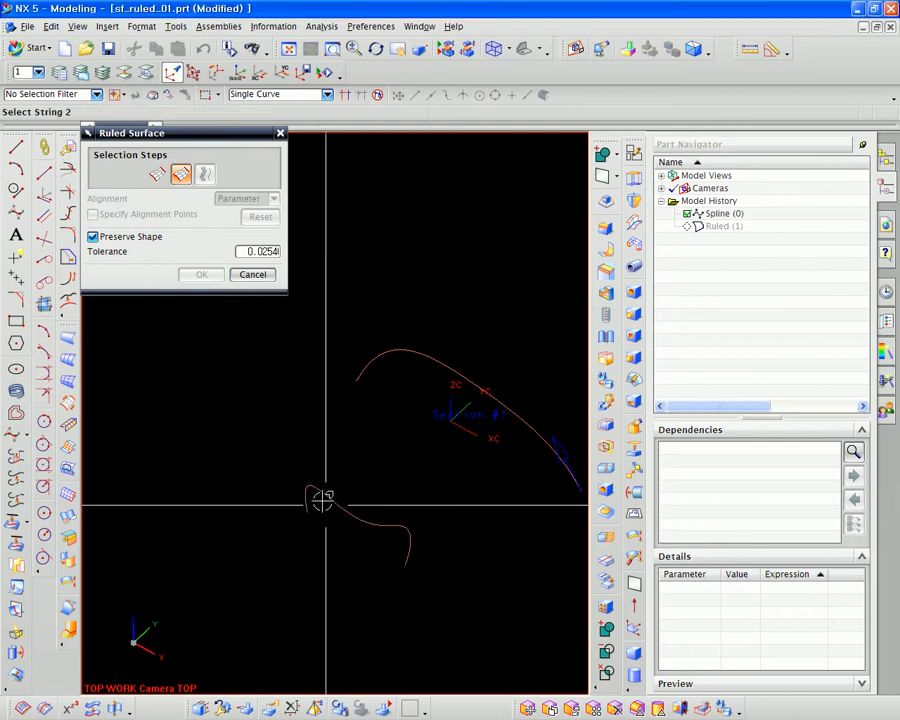
click(410, 555)
middle_click(326, 580)
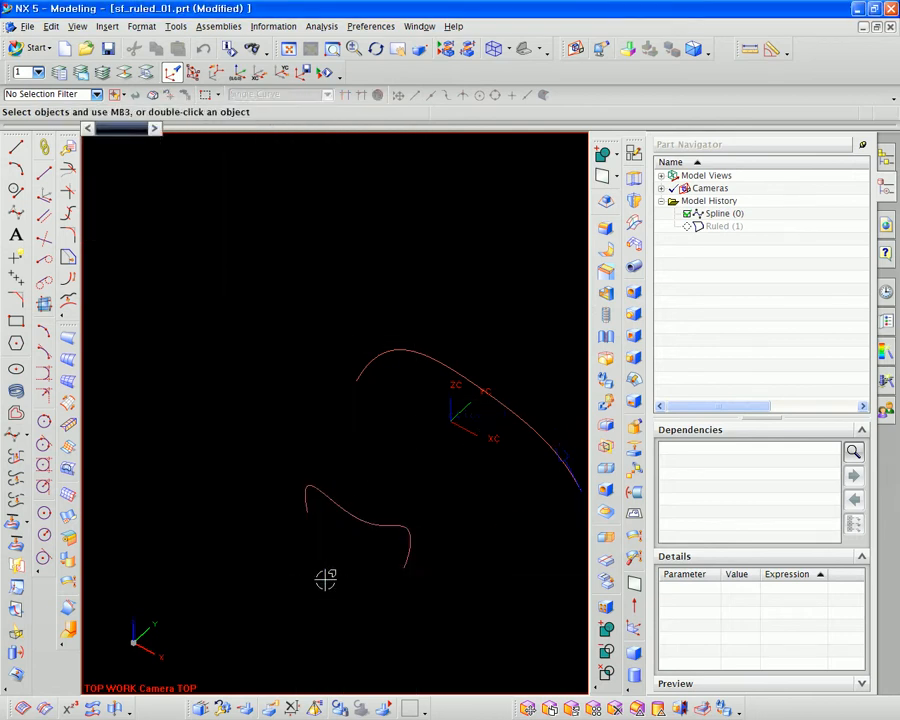
- Inspect the edited ruled surface's grid lines in wireframe display, and return to shaded display
mouse_move(318, 579)
middle_down()
mouse_move(331, 565)
mouse_move(441, 557)
mouse_move(386, 558)
mouse_move(338, 544)
middle_up()
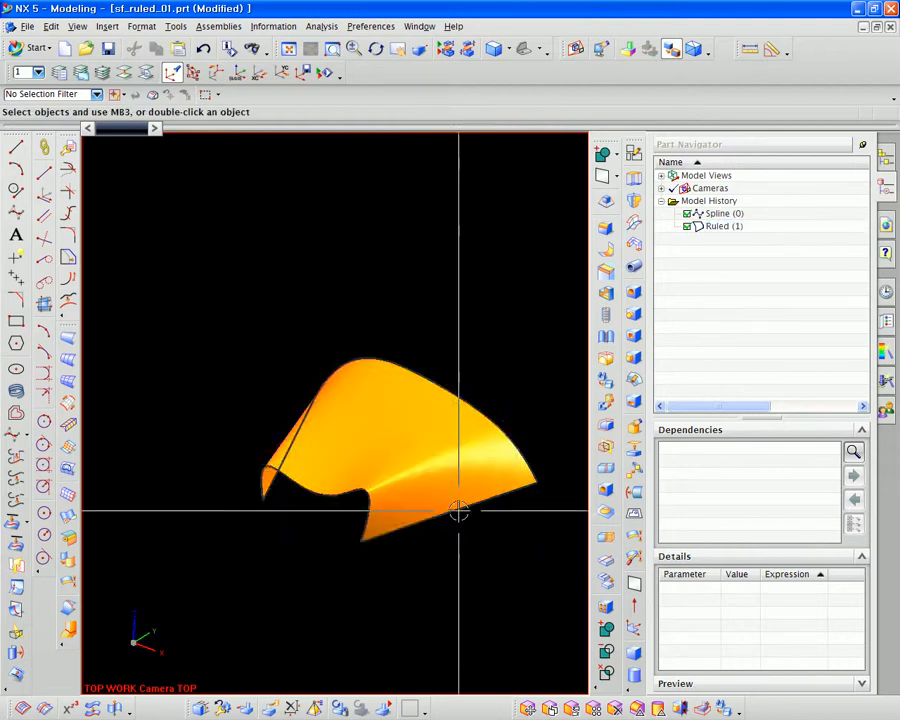
key(ctrl+shift+w)
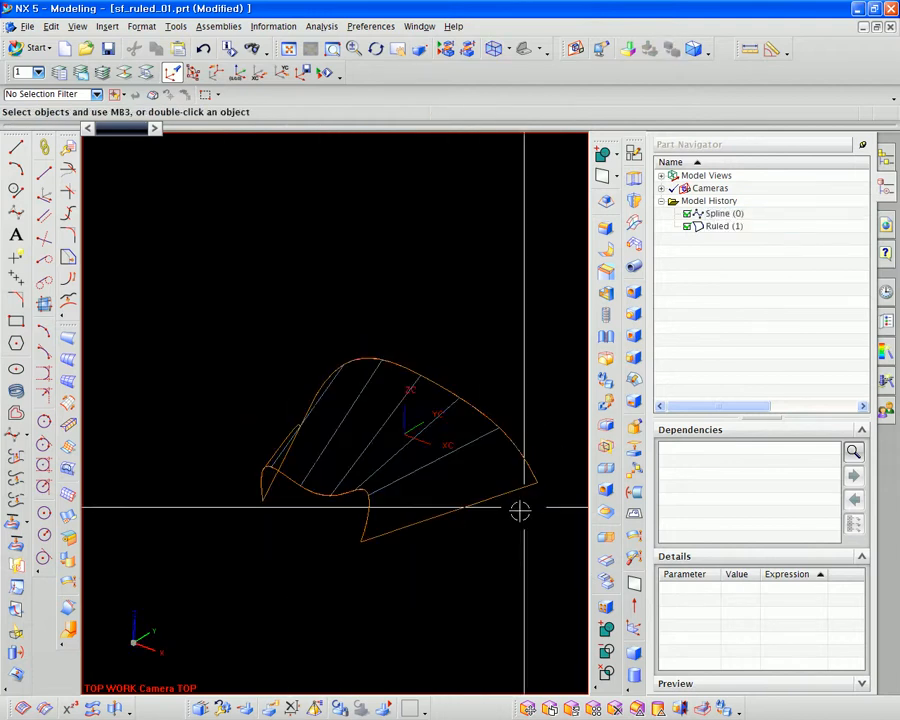
key(ctrl+shift+h)
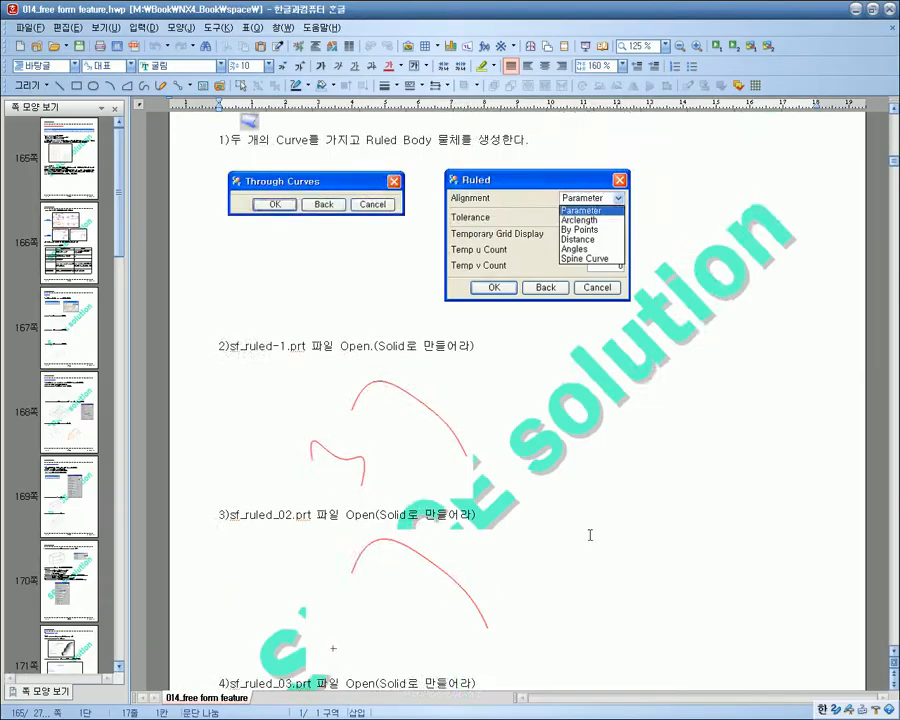
- Review the ruled exercises in the 014_free form feature document, and open the part sf_ruled_02 in NX 5
scroll(590, 532, down, 5)
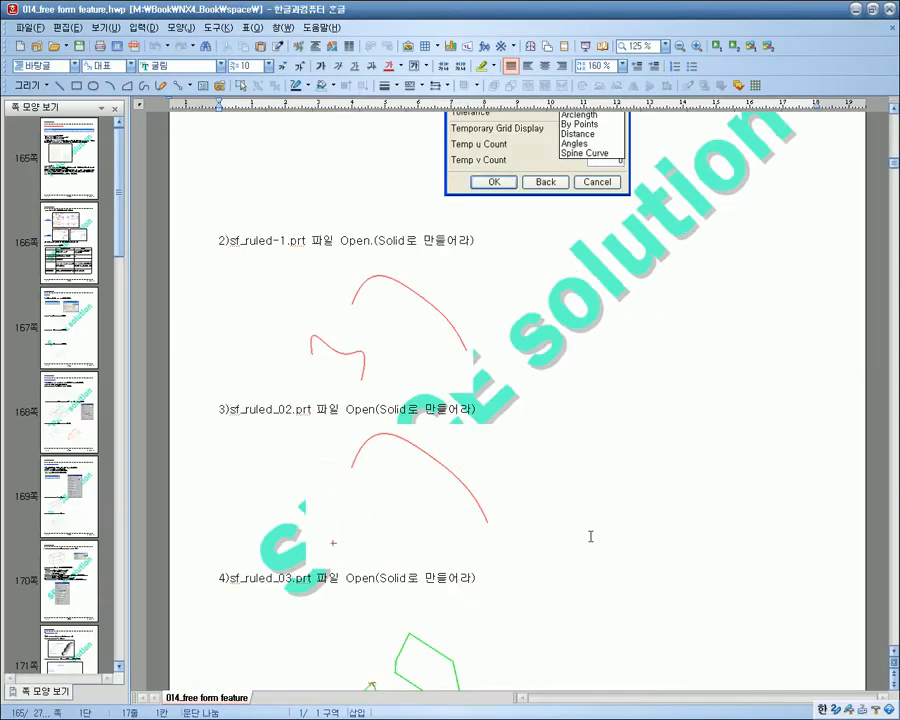
scroll(593, 534, up, 2)
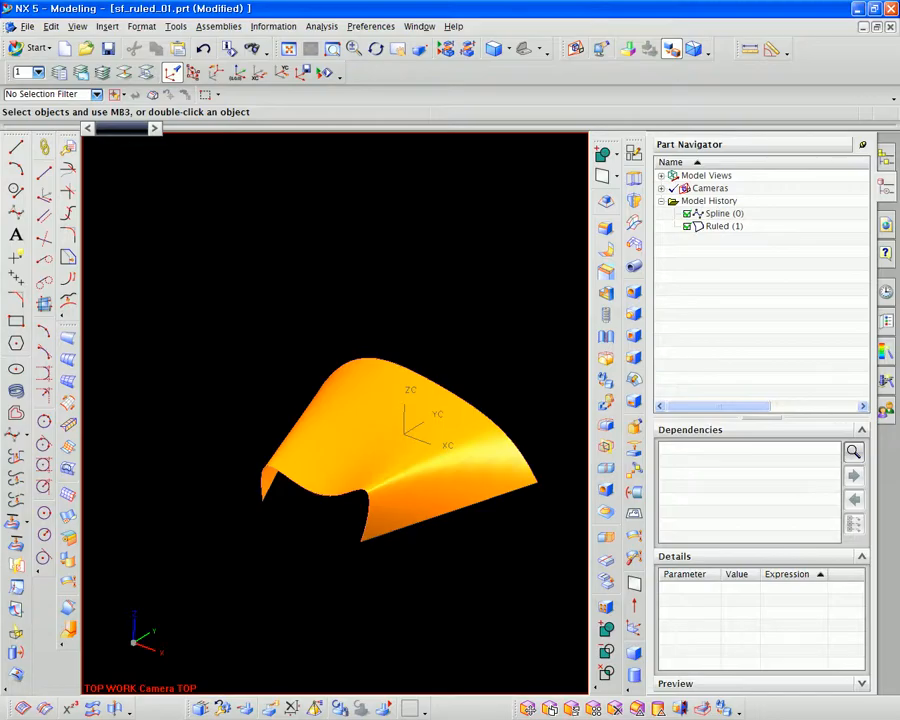
click(86, 48)
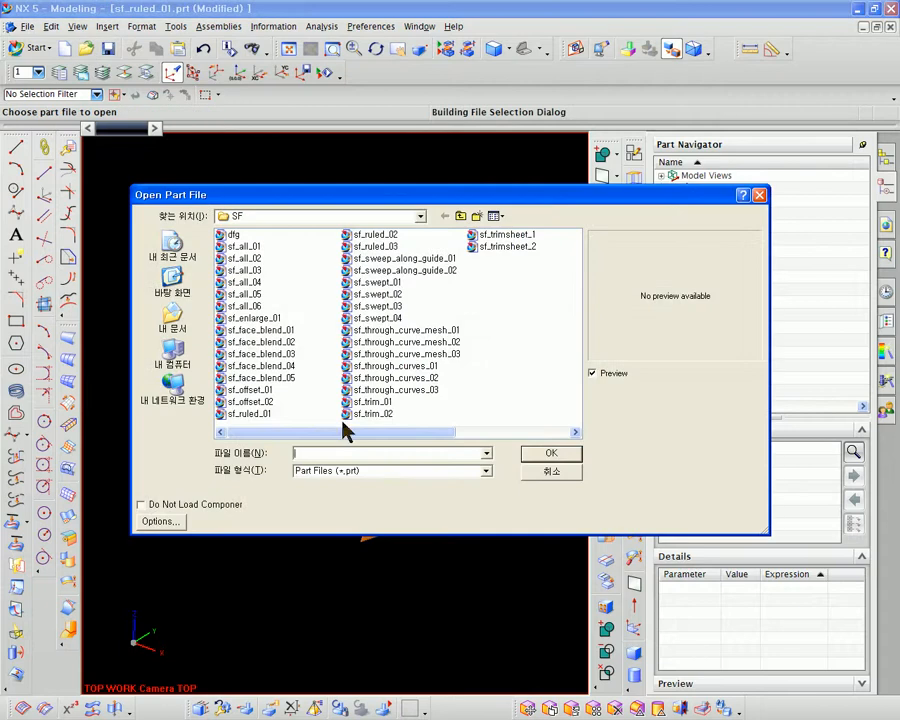
double_click(378, 236)
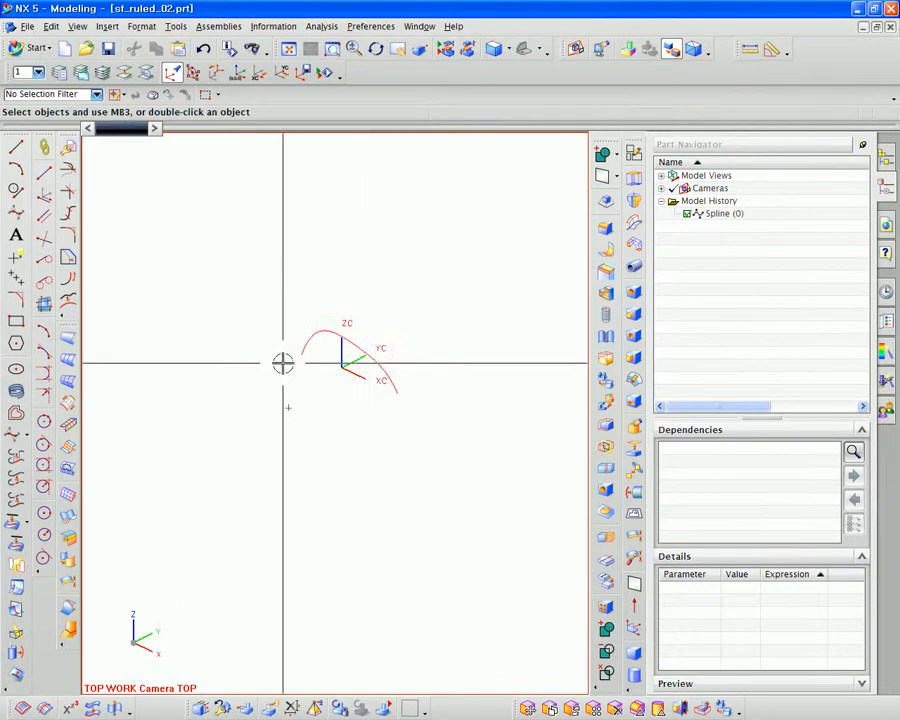
scroll(283, 362, up, 2)
shift+middle_drag(335, 480, 326, 482)
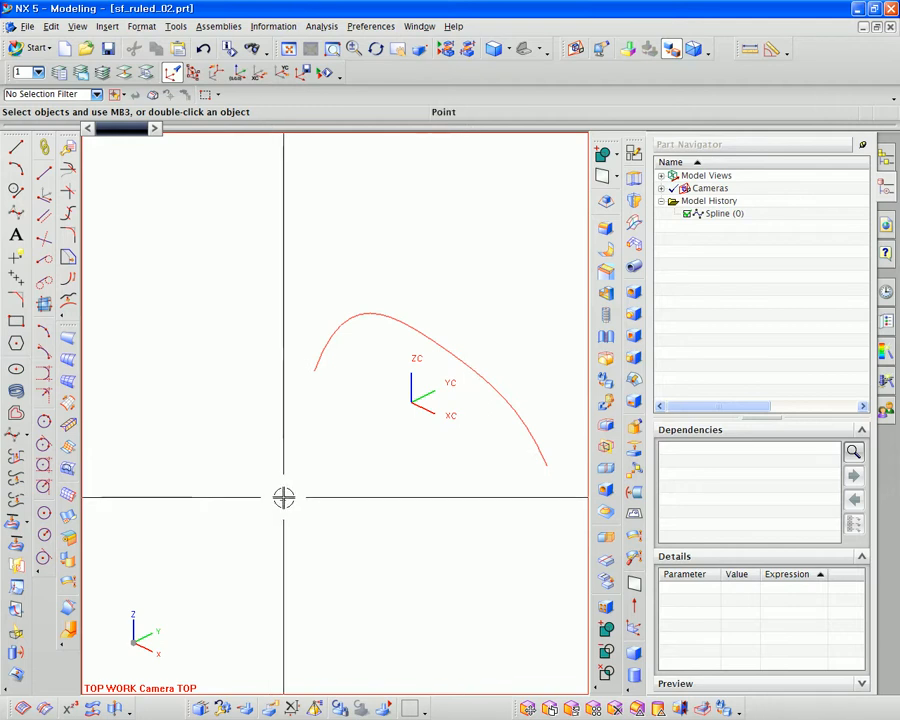
click(70, 340)
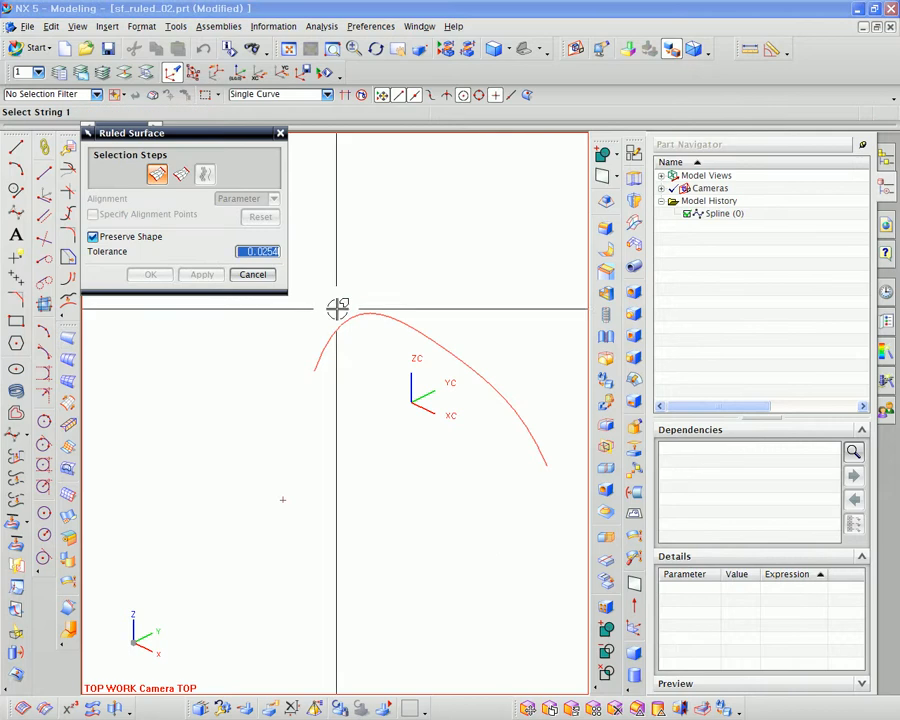
click(385, 283)
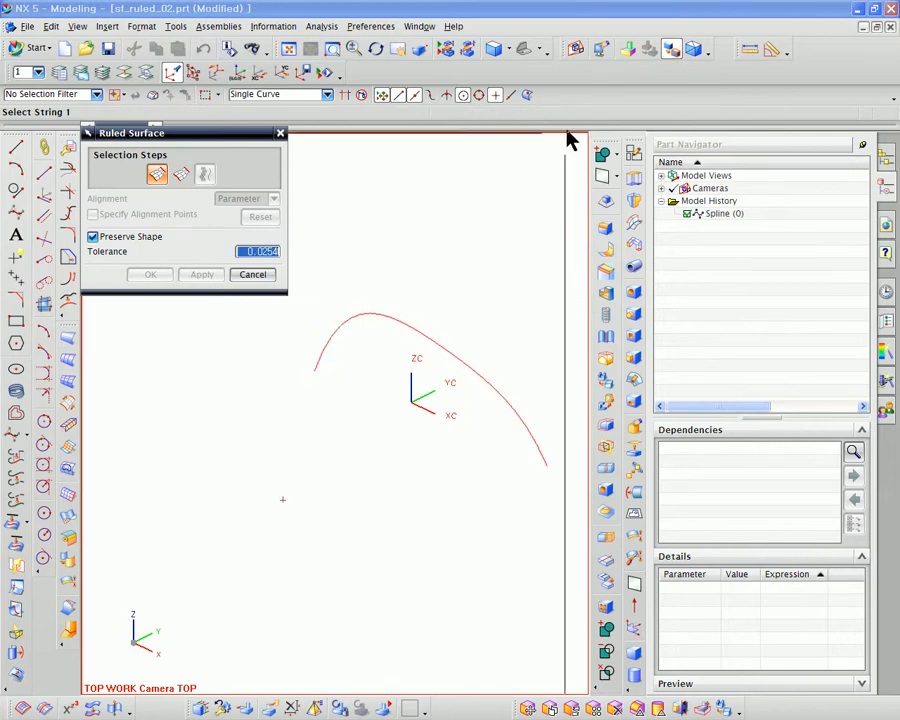
click(284, 498)
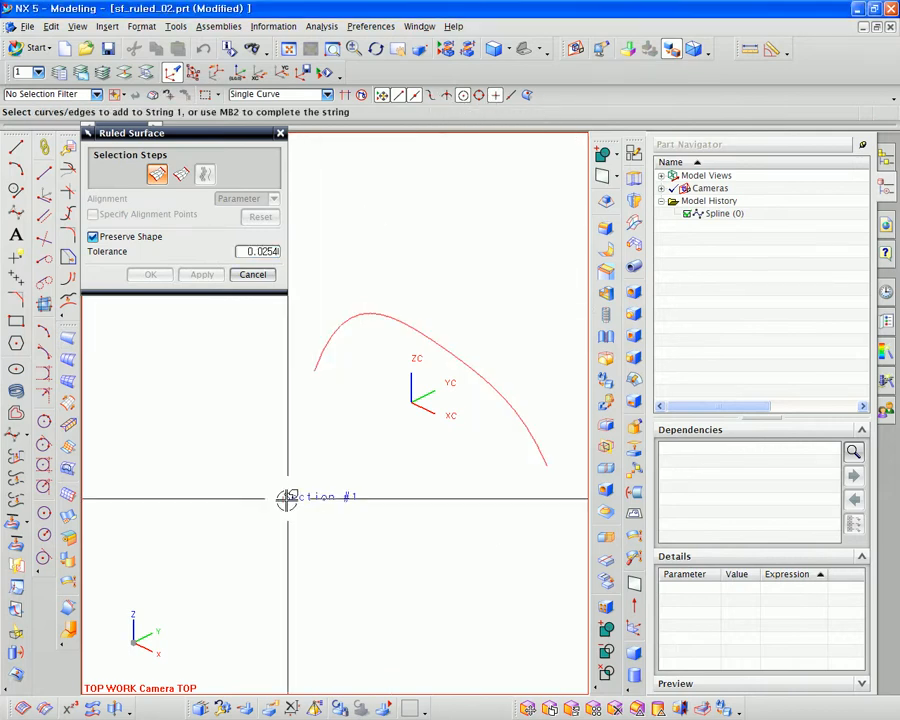
middle_click(358, 469)
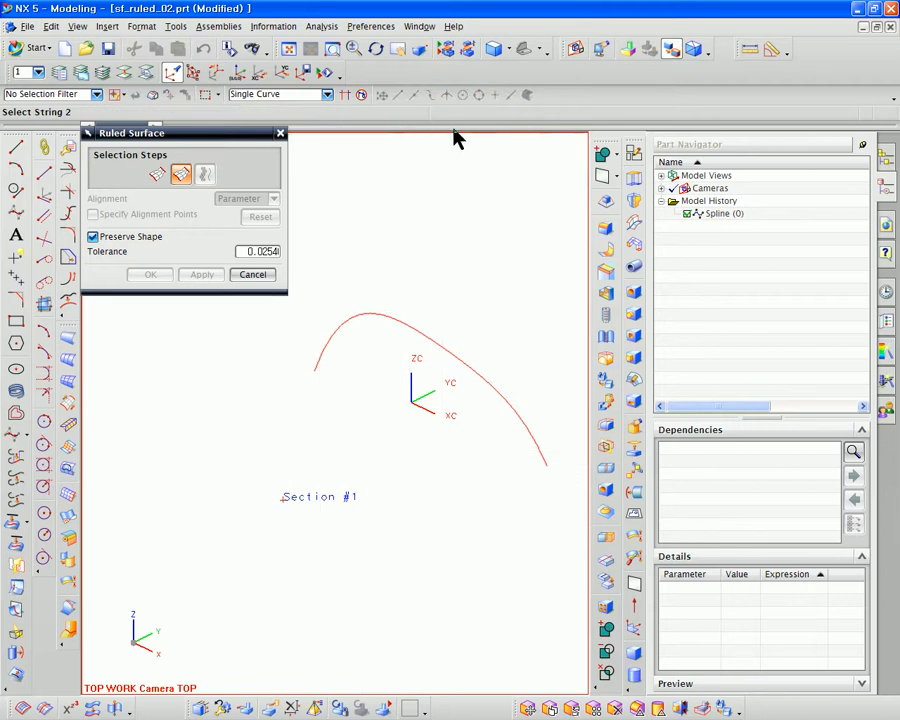
click(69, 338)
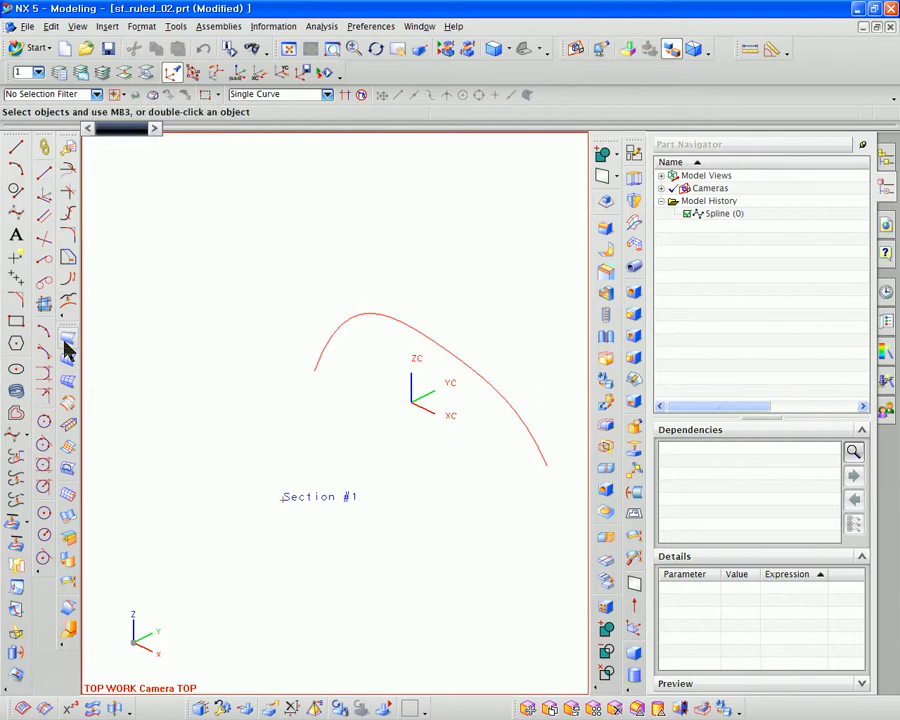
click(529, 432)
middle_click(443, 482)
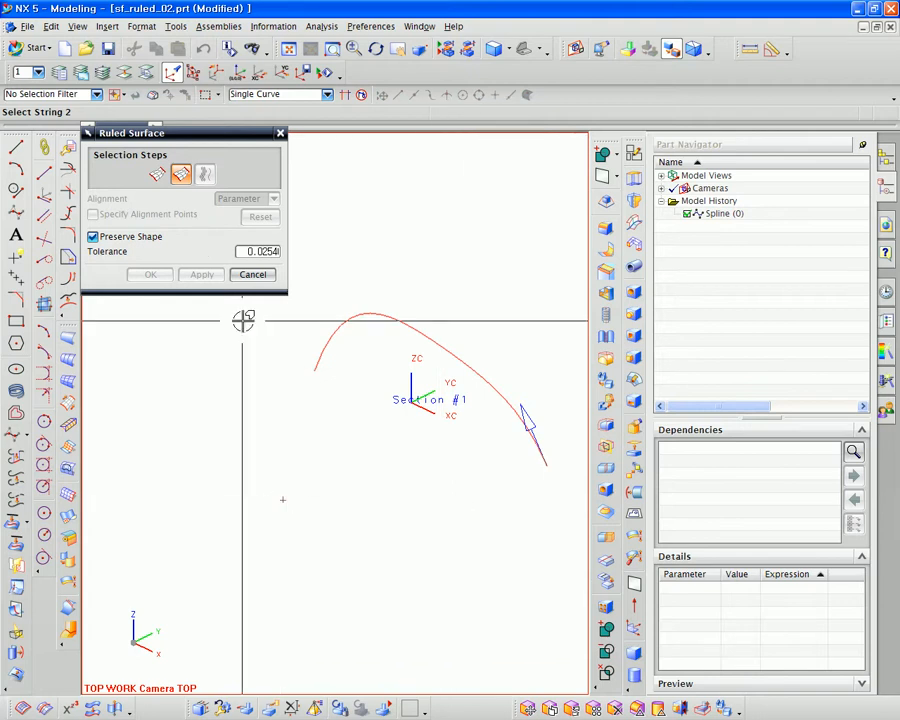
- Create a Ruled surface with the point as String 1 and the spline as String 2, keeping Parameter alignment
click(67, 338)
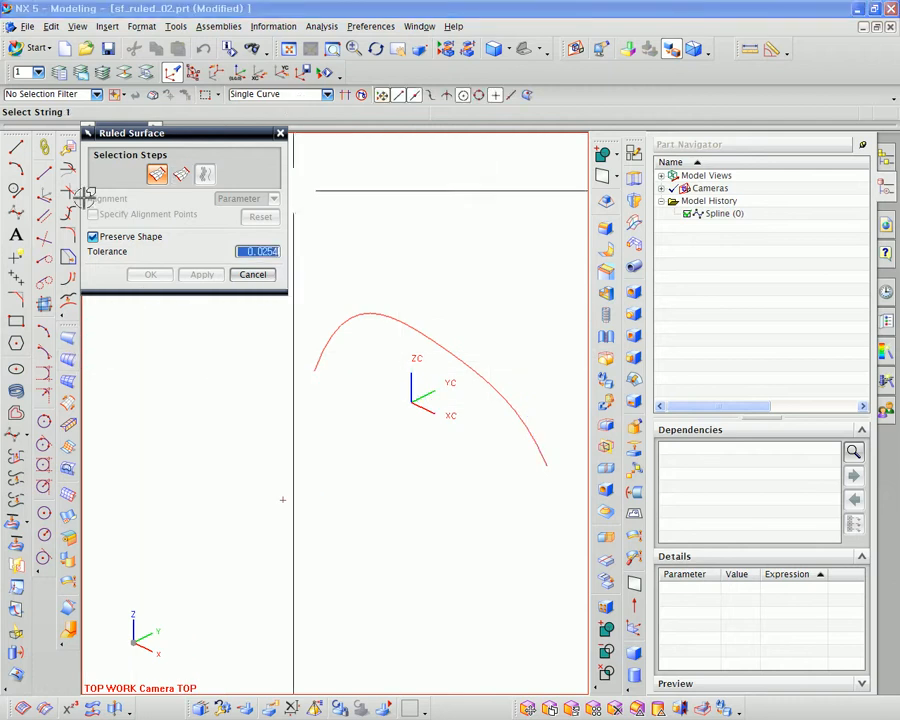
click(283, 498)
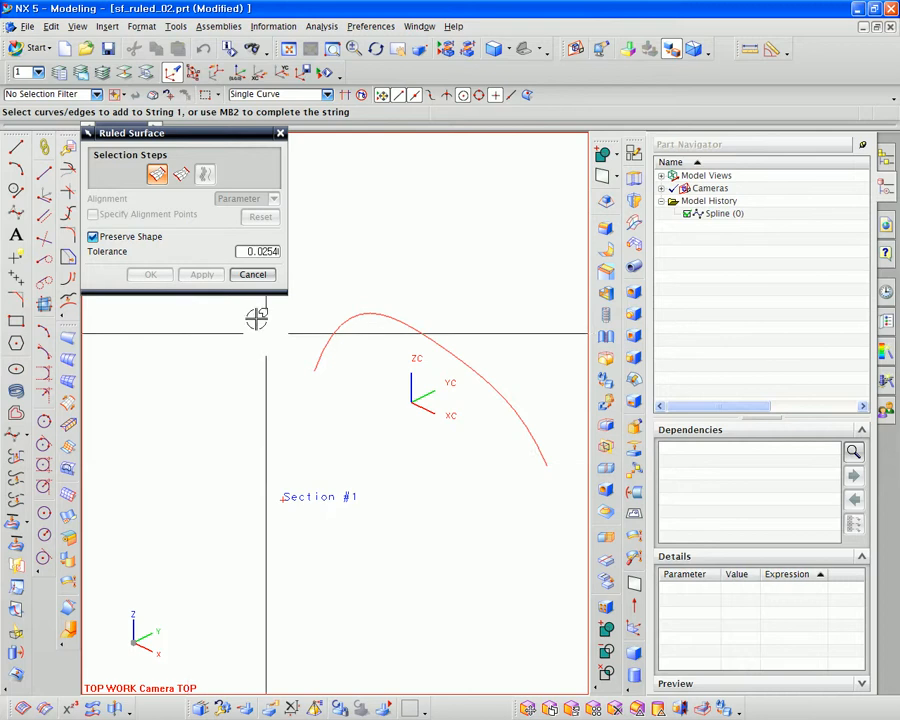
middle_click(368, 402)
click(519, 424)
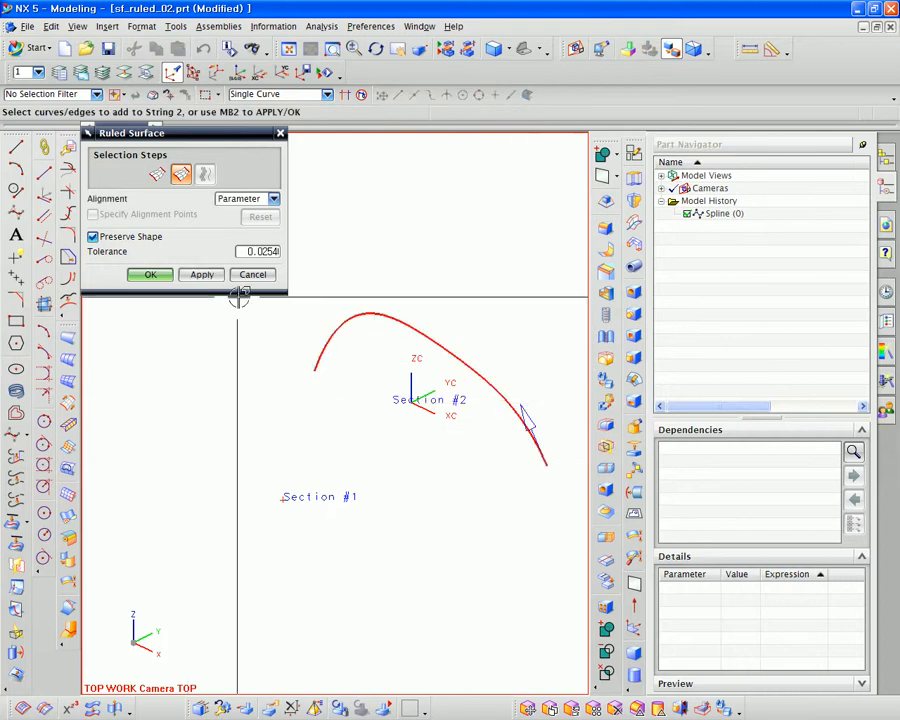
click(202, 274)
middle_drag(357, 393, 401, 422)
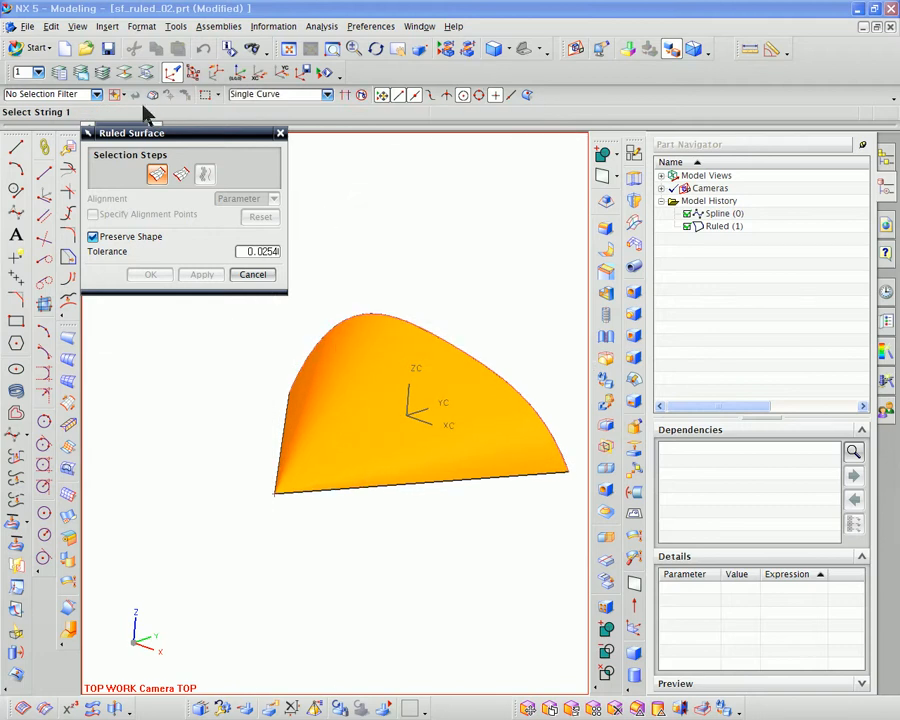
- Look over the options of the Through Curves, Through Curve Mesh and Swept commands without creating a surface
click(68, 366)
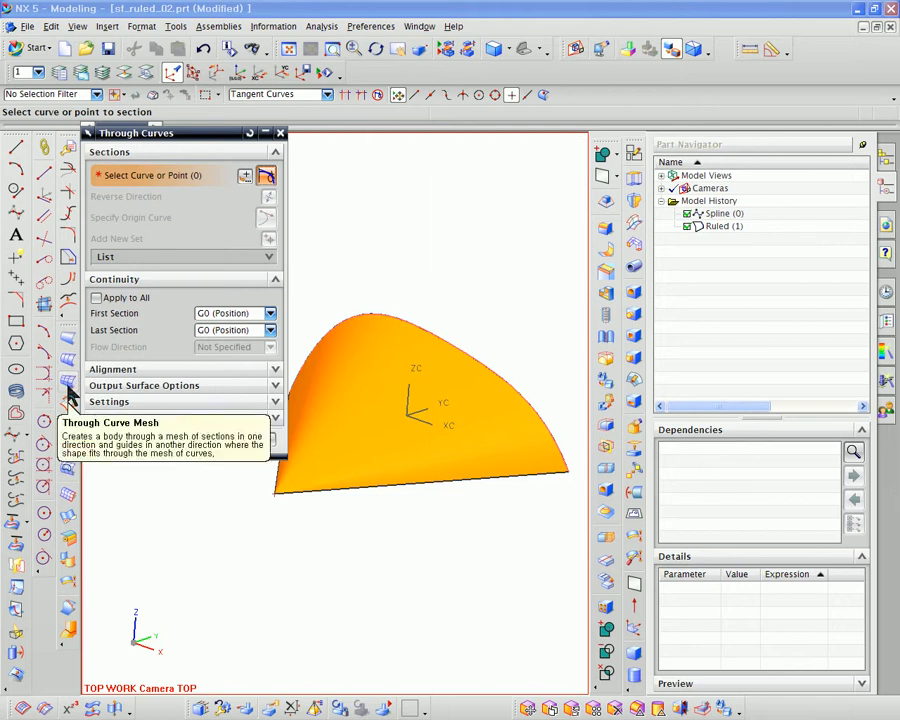
click(68, 390)
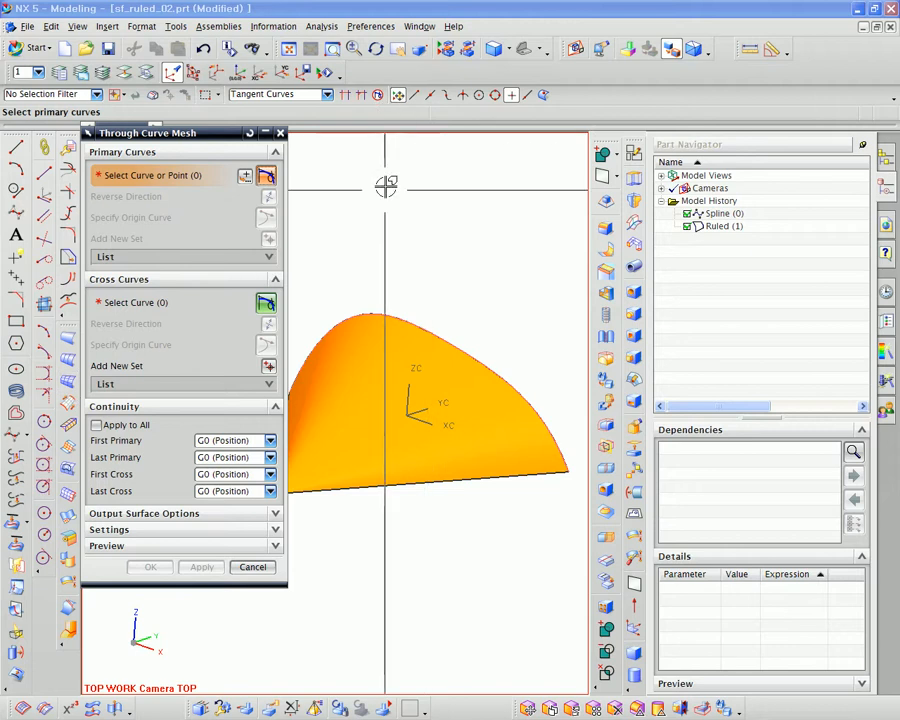
click(266, 256)
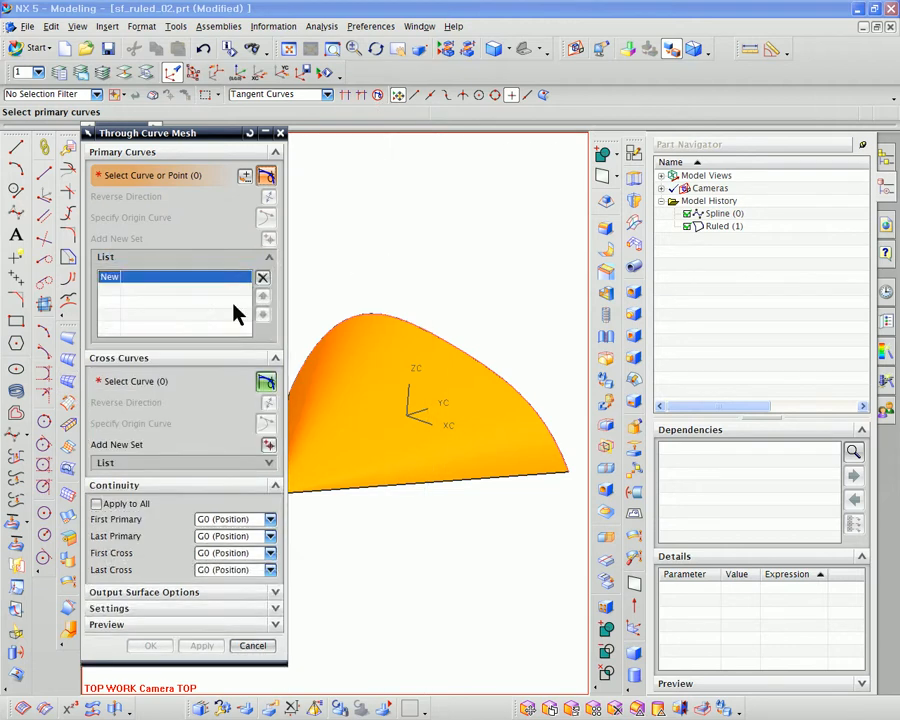
click(70, 418)
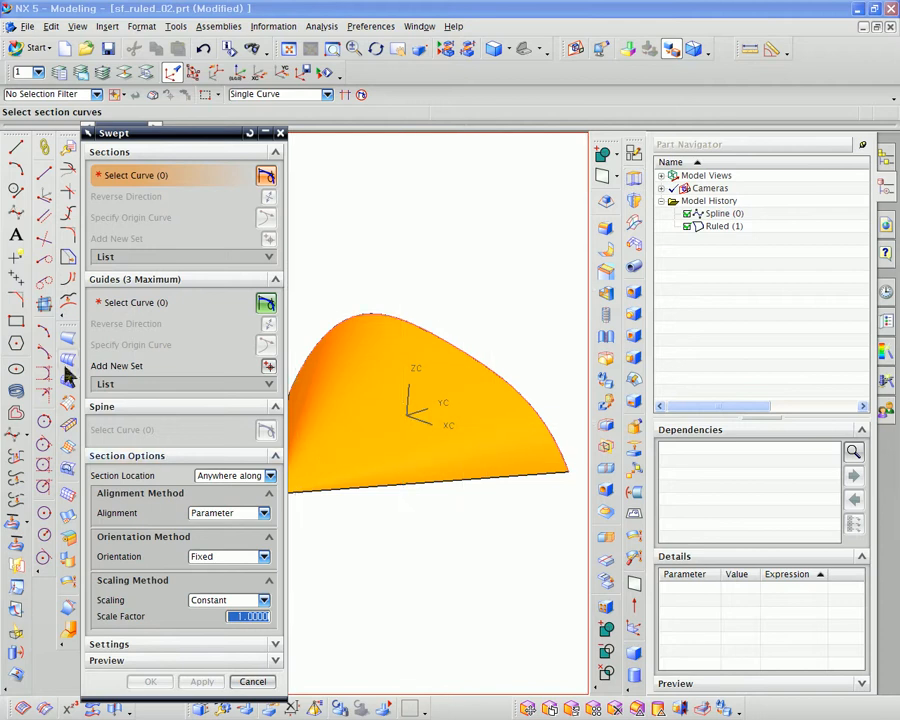
click(252, 682)
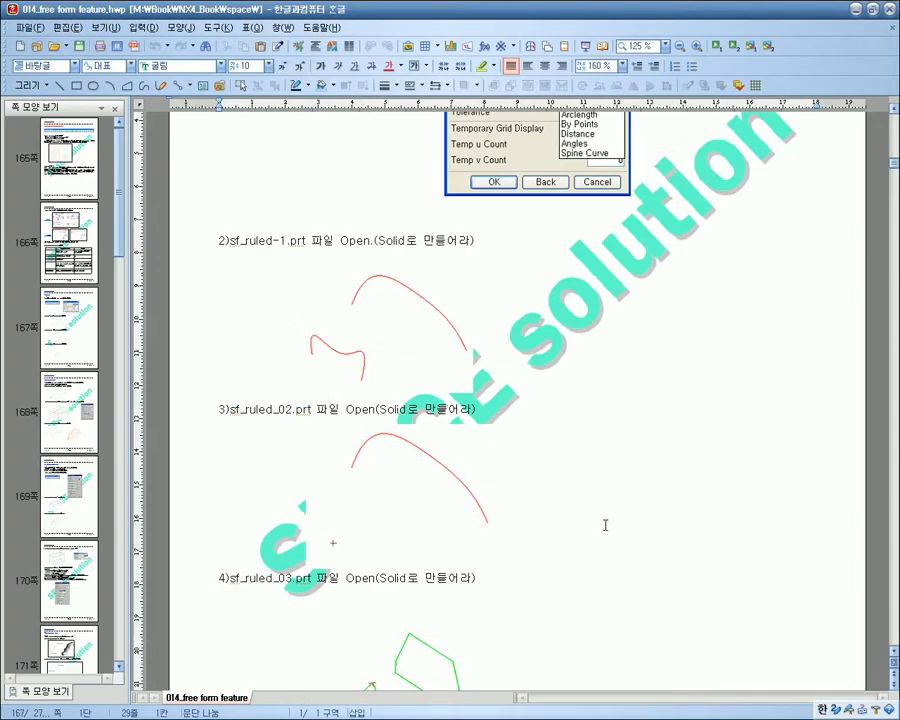
- Switch to the 014_free form feature document and review its exercises from sf_ruled_02 through to the sf_all_01 comprehensive practice
scroll(603, 520, down, 3)
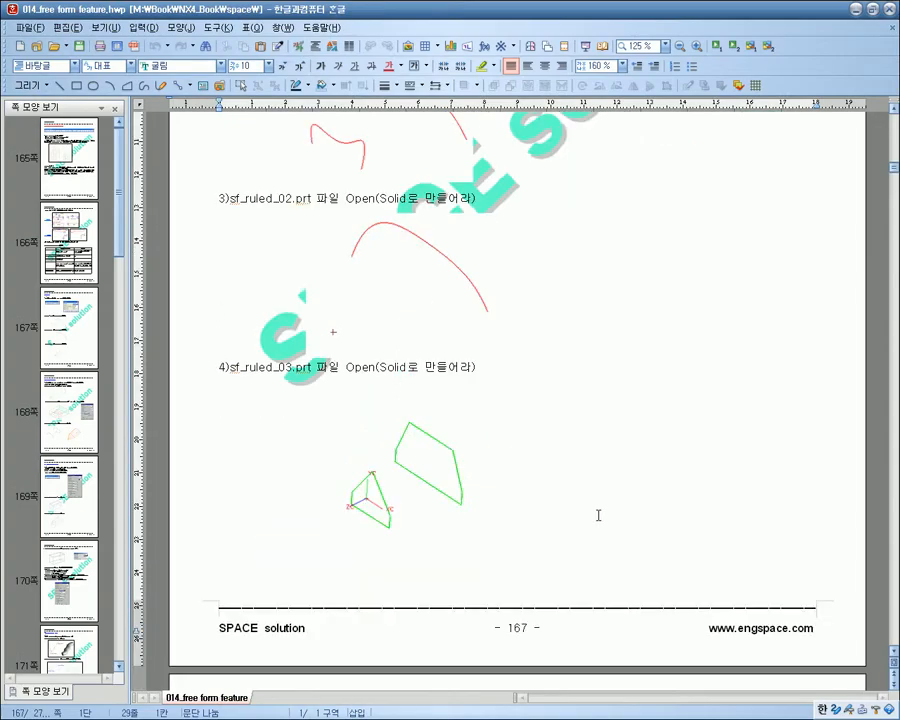
scroll(571, 494, down, 8)
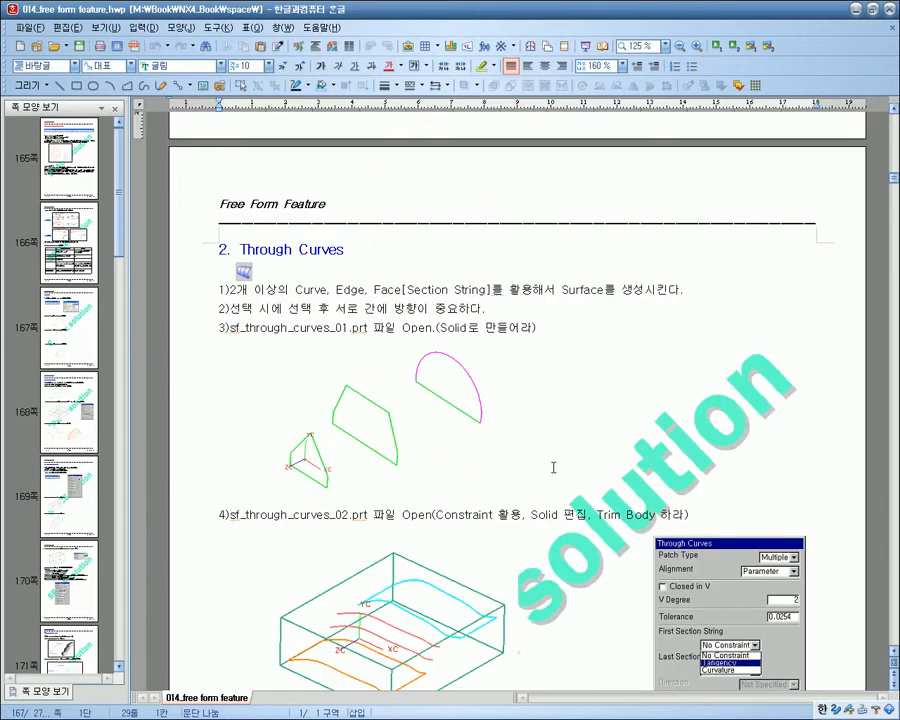
scroll(553, 467, down, 3)
scroll(465, 400, up, 3)
scroll(465, 402, down, 15)
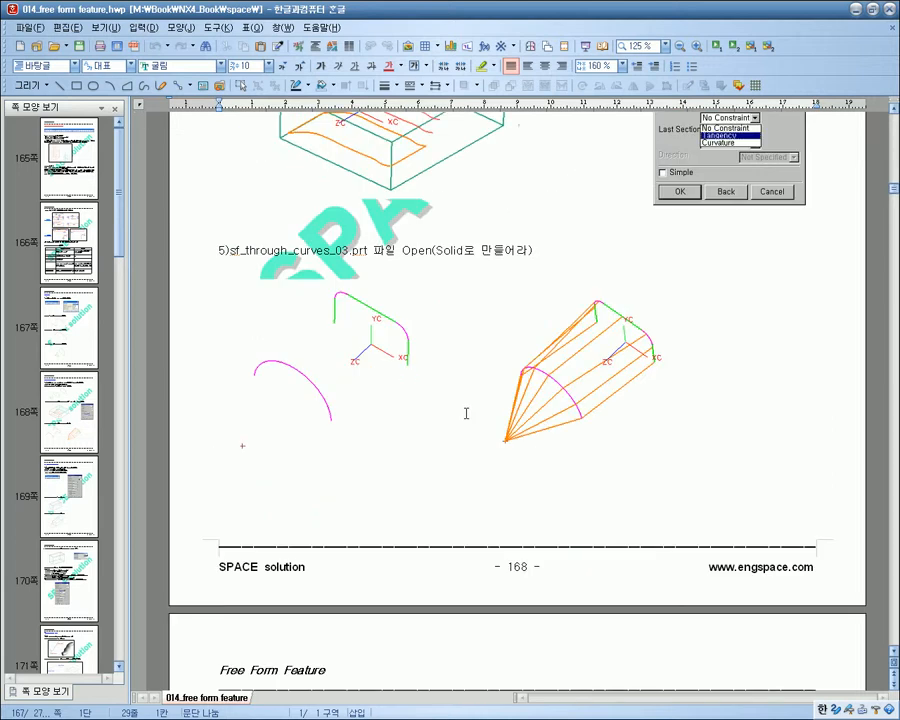
scroll(465, 413, down, 20)
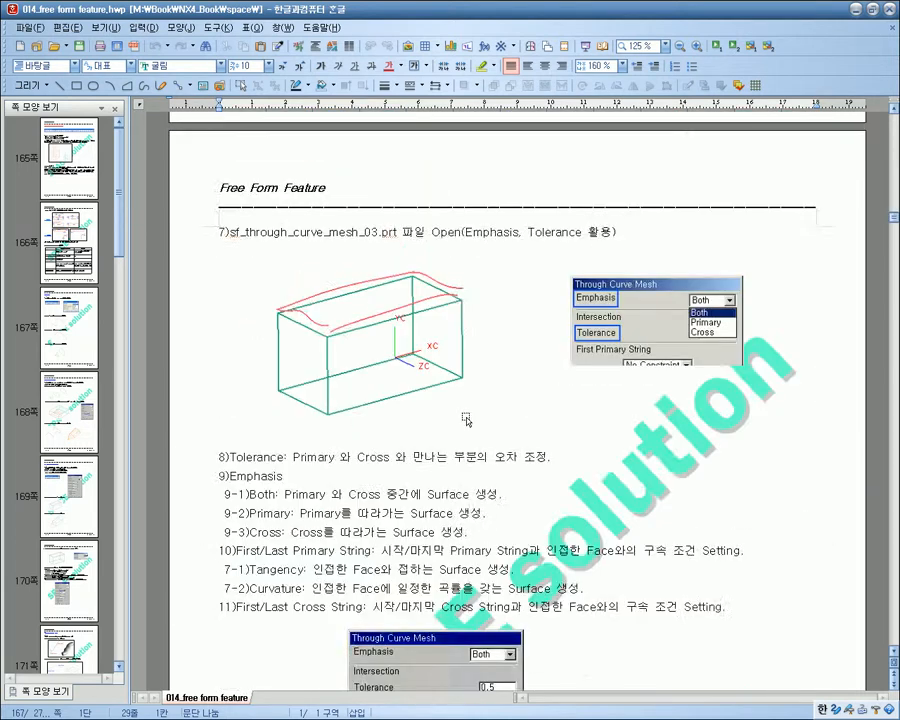
scroll(465, 419, up, 3)
scroll(464, 420, down, 20)
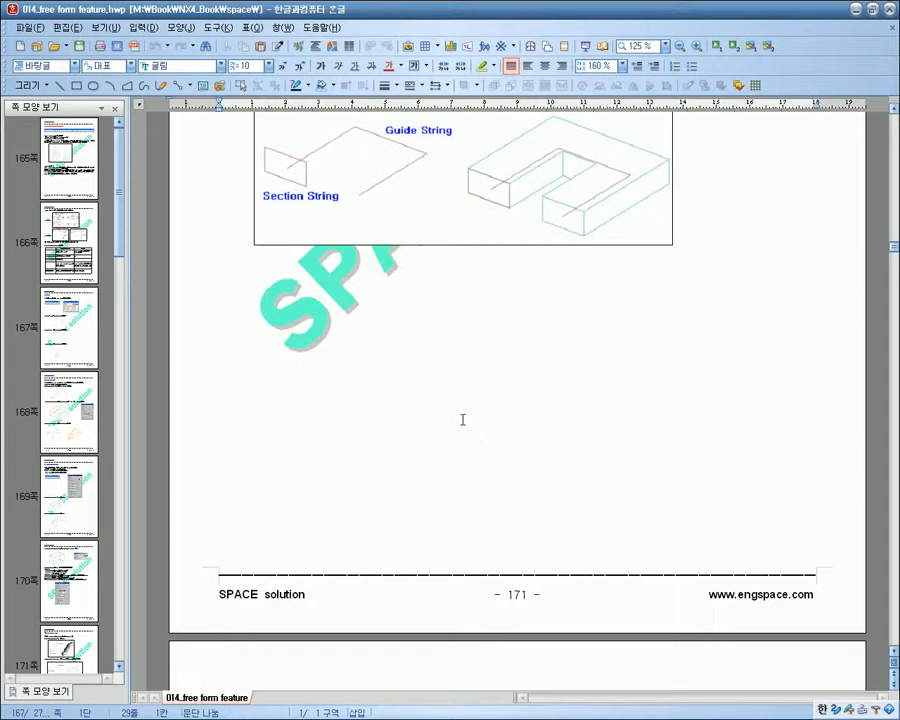
scroll(463, 419, down, 20)
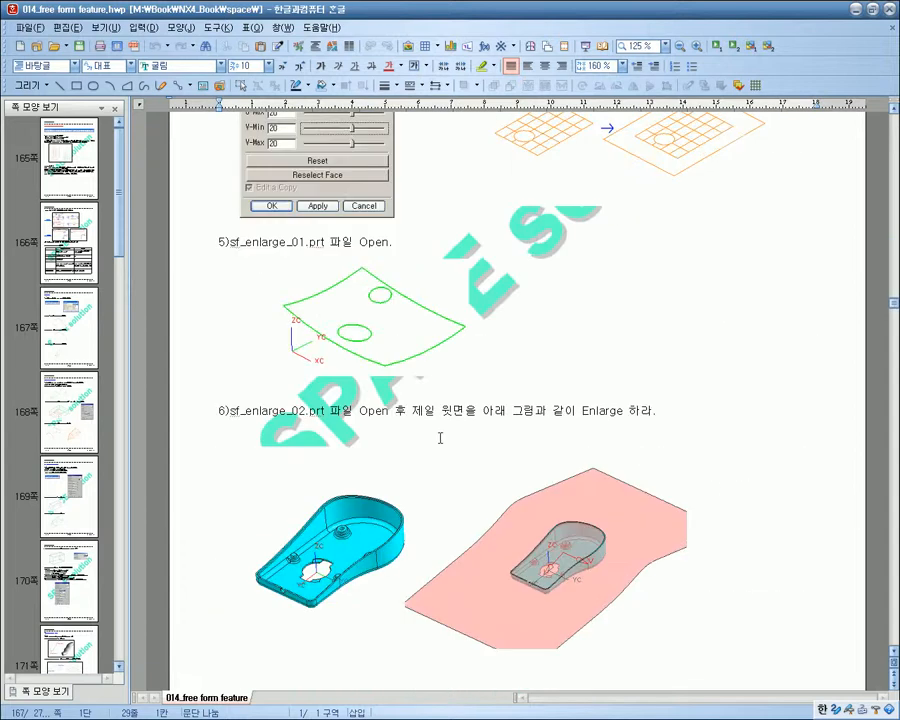
scroll(440, 437, up, 6)
scroll(439, 434, down, 20)
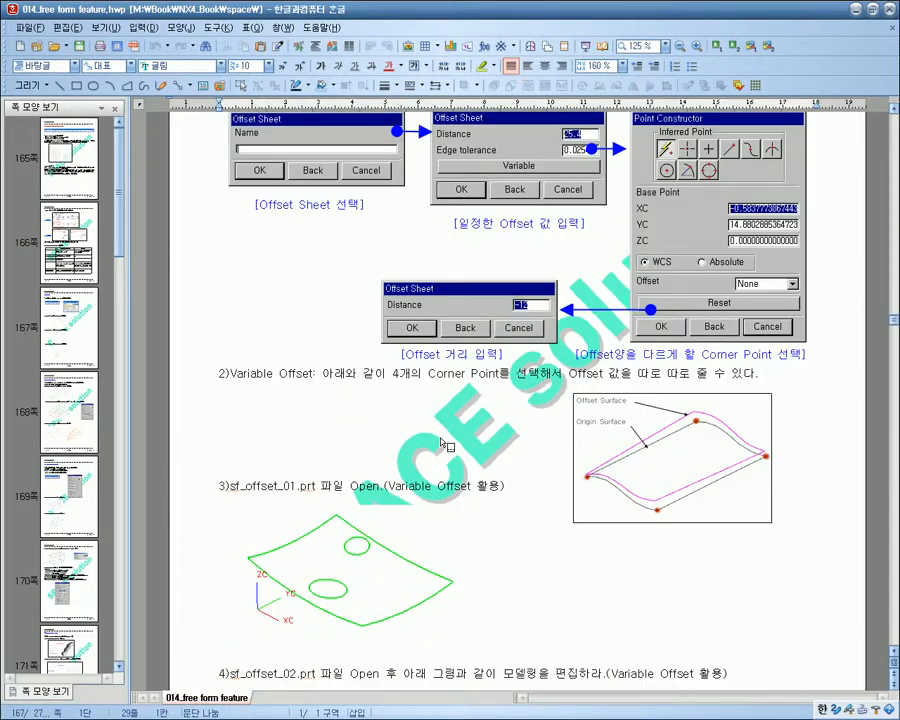
scroll(446, 444, down, 20)
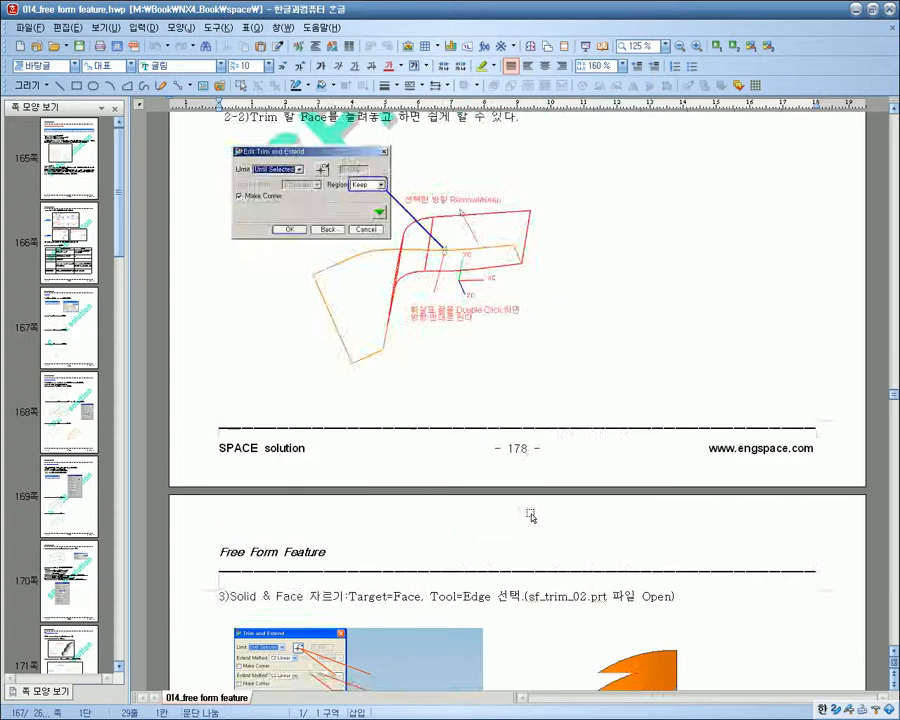
scroll(531, 515, down, 5)
scroll(527, 513, down, 13)
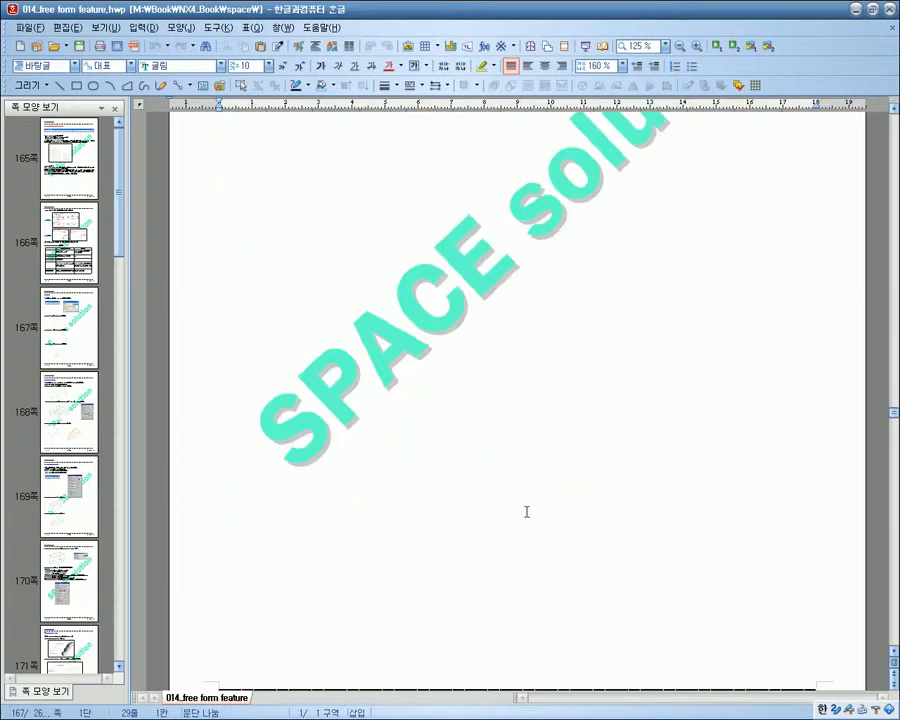
scroll(527, 512, down, 20)
scroll(522, 512, up, 3)
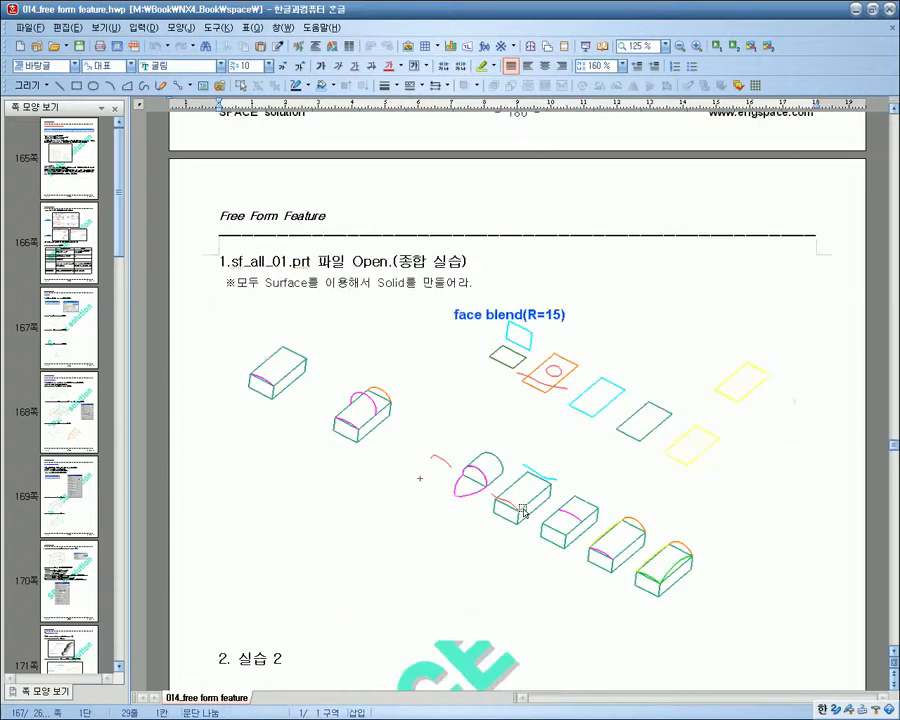
scroll(522, 512, down, 3)
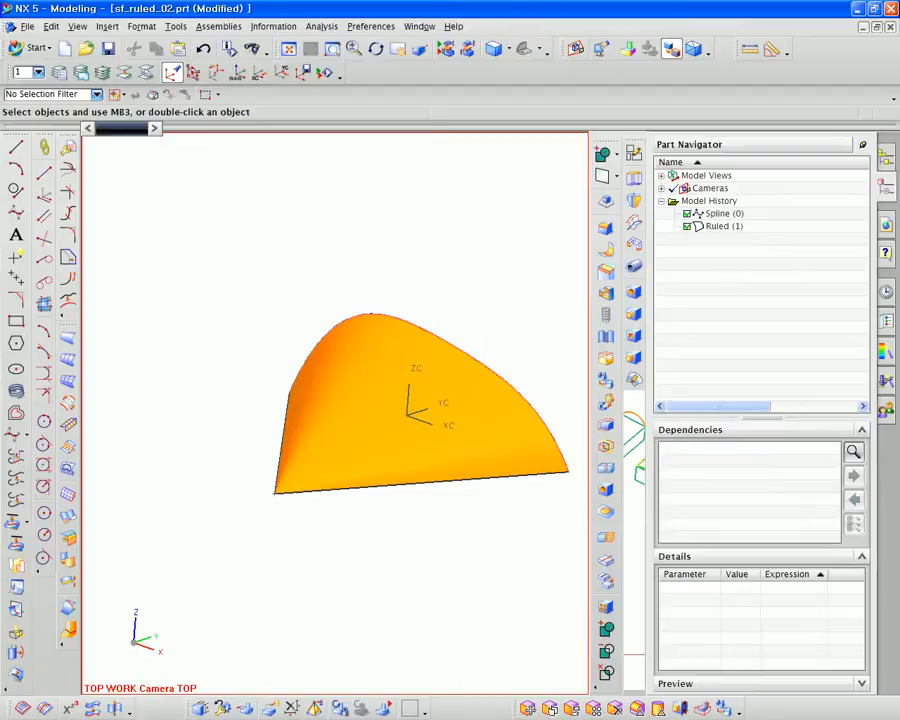
- Switch back to NX 5, open the part sf_all_01, and unpin the Part Navigator to enlarge the graphics area
click(89, 50)
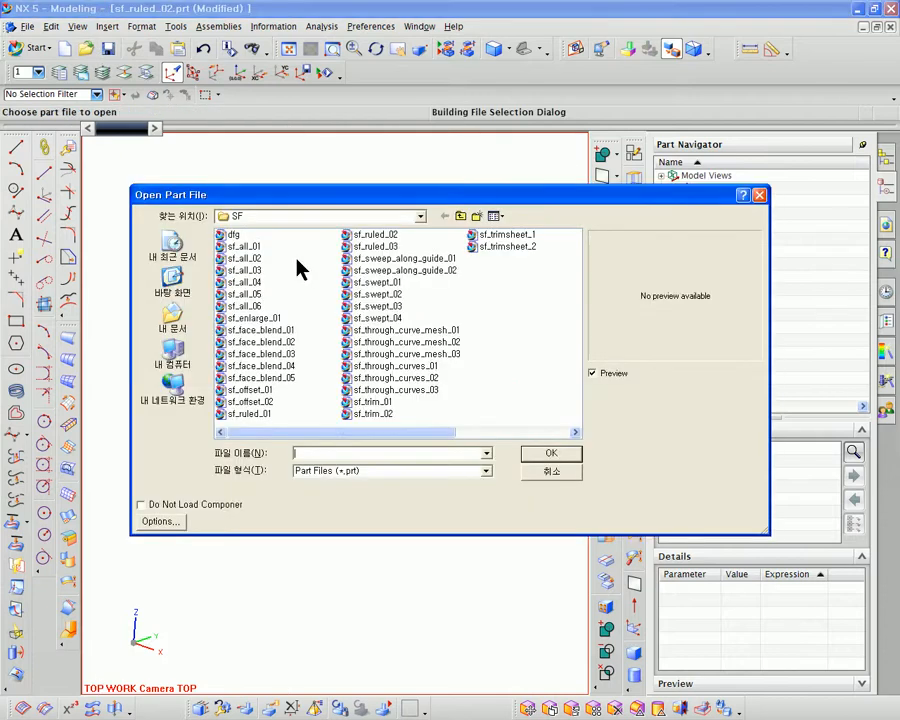
click(242, 247)
double_click(242, 250)
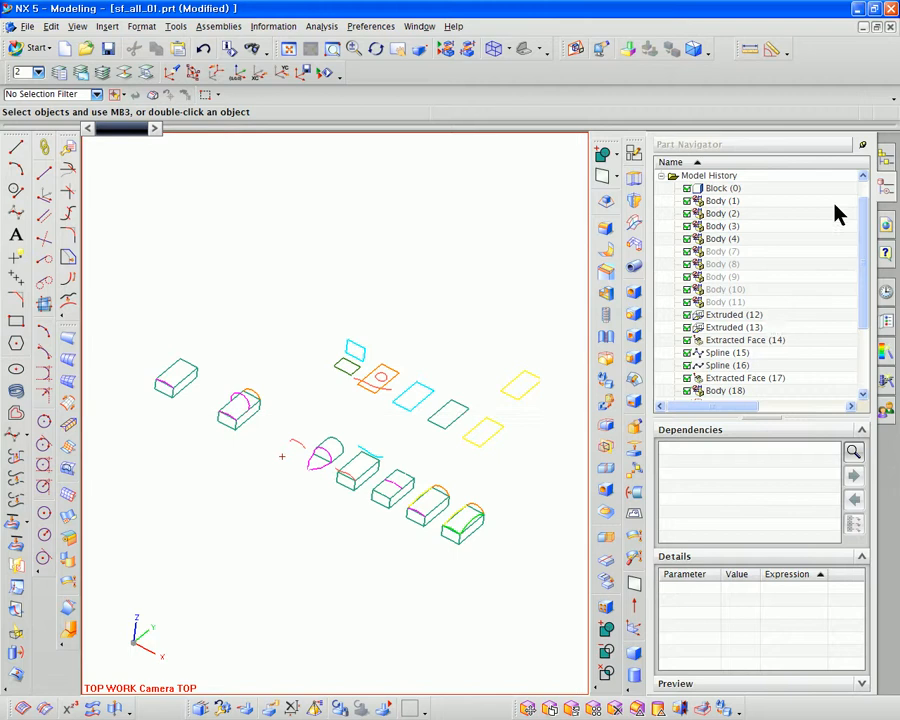
click(863, 144)
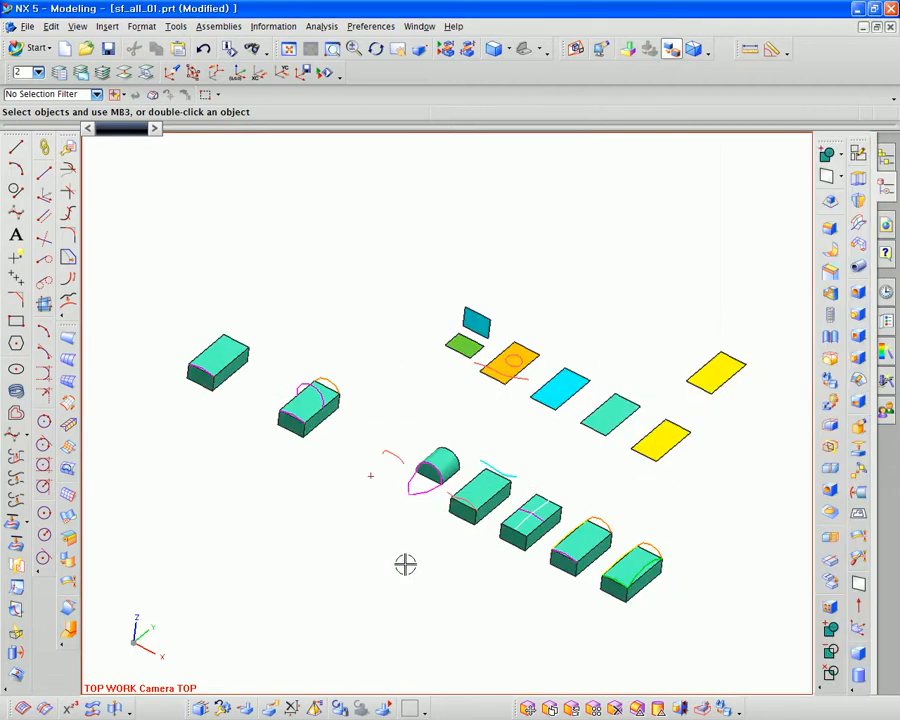
- Extrude the arc on the leftmost block's front top edge as a sheet from -4 mm to 29 mm
mouse_move(322, 498)
middle_down()
mouse_move(318, 474)
mouse_move(371, 580)
mouse_move(373, 562)
mouse_move(400, 545)
middle_up()
middle_click(362, 522)
scroll(348, 526, up, 5)
scroll(404, 561, up, 2)
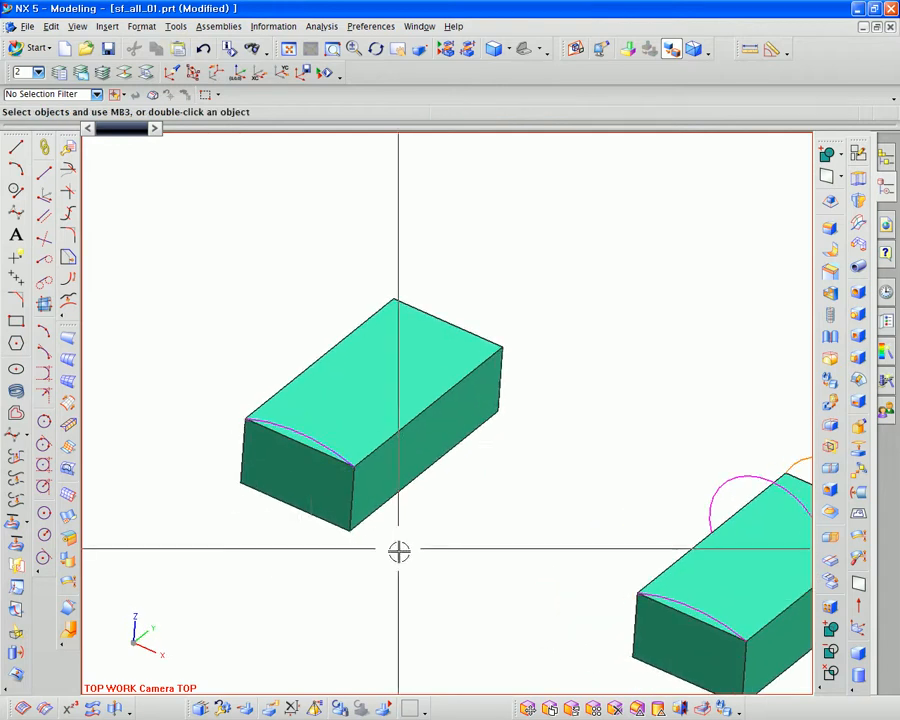
click(311, 458)
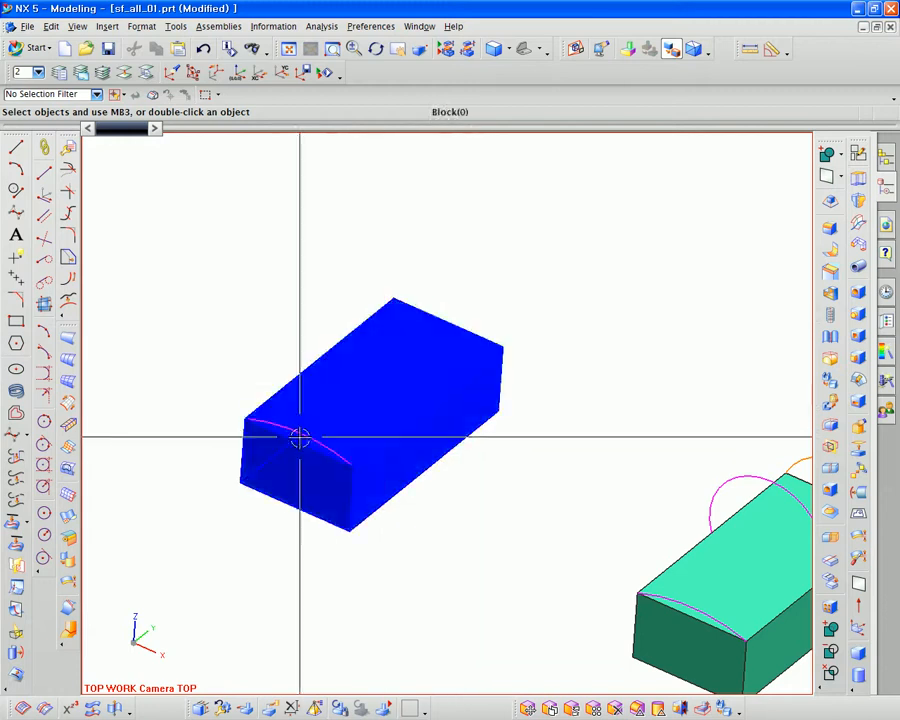
click(857, 184)
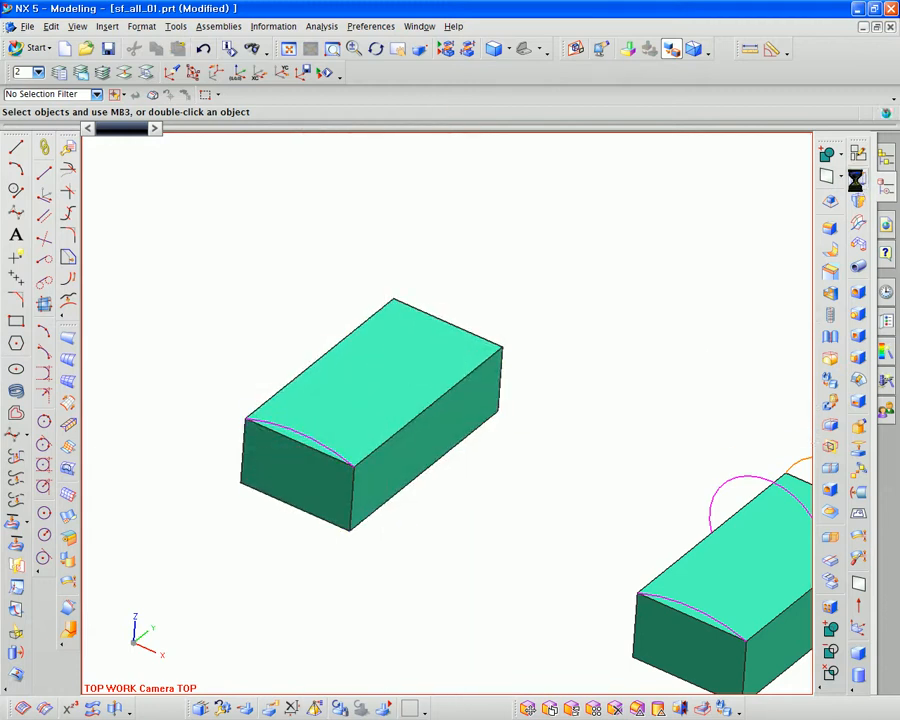
scroll(502, 488, down, 1)
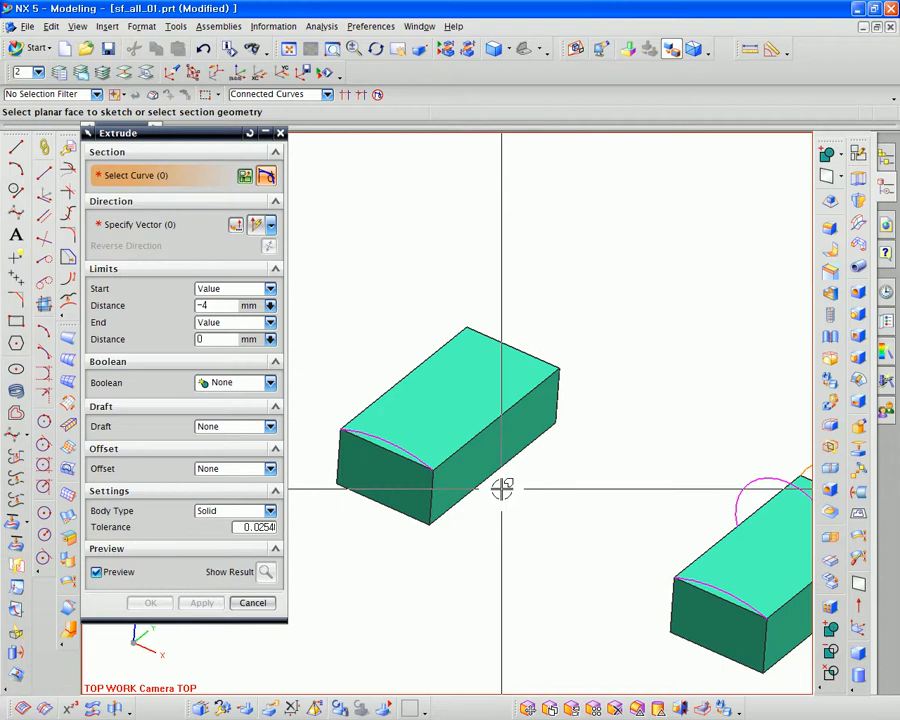
click(398, 437)
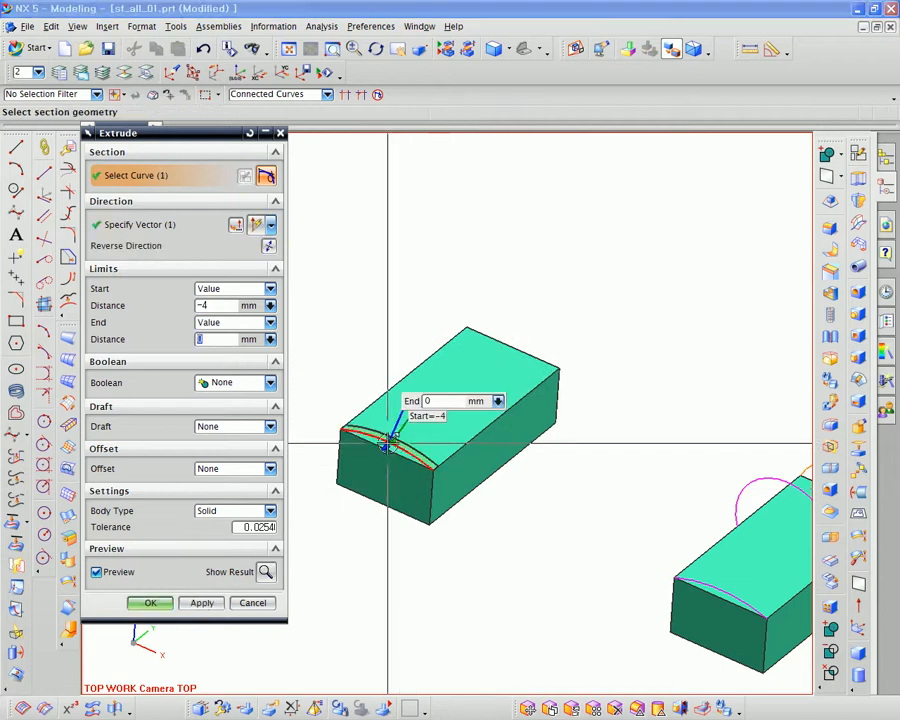
drag(398, 437, 364, 492)
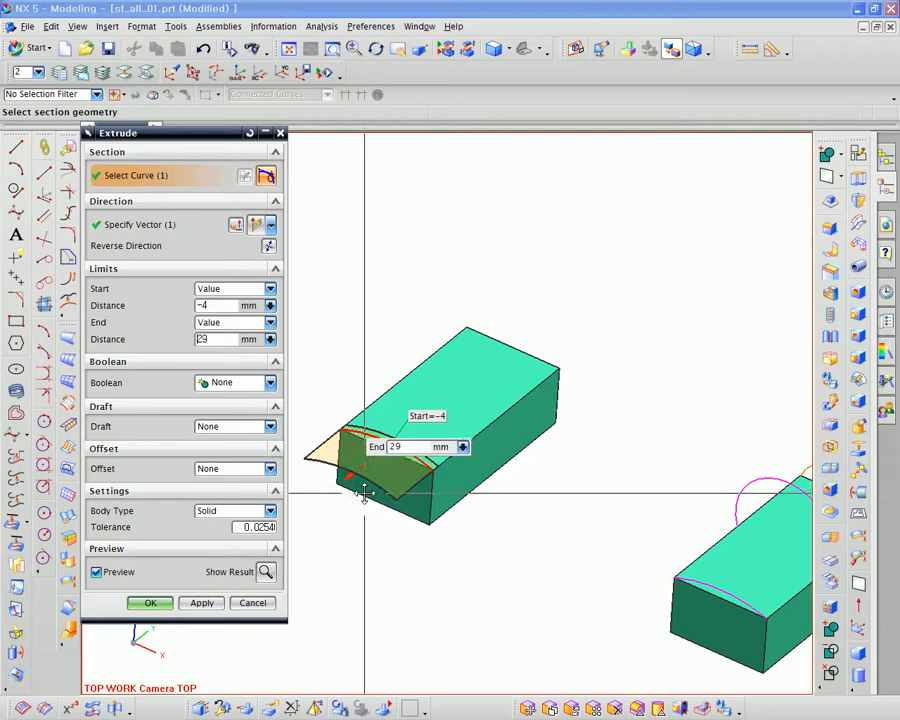
middle_click(364, 492)
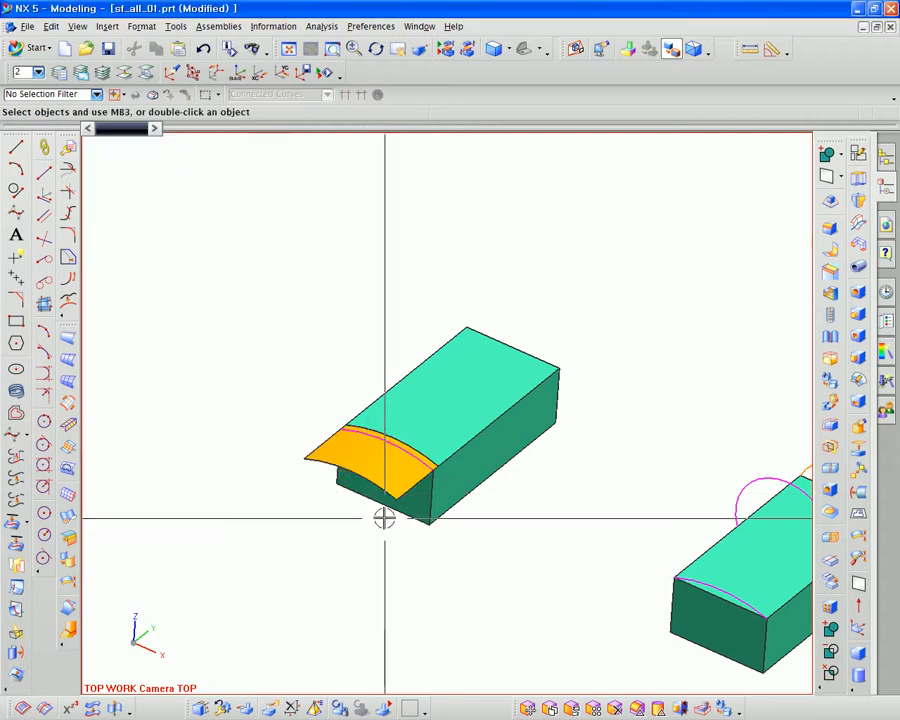
- Replace the leftmost block's flat top face with the curved face of the extruded sheet
click(573, 708)
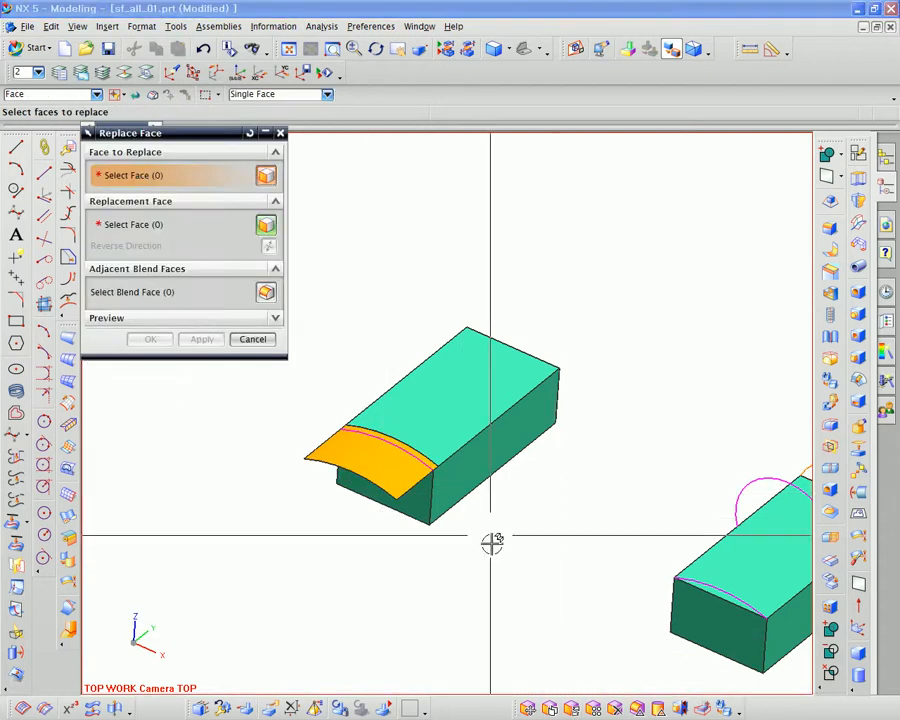
click(455, 410)
middle_click(398, 485)
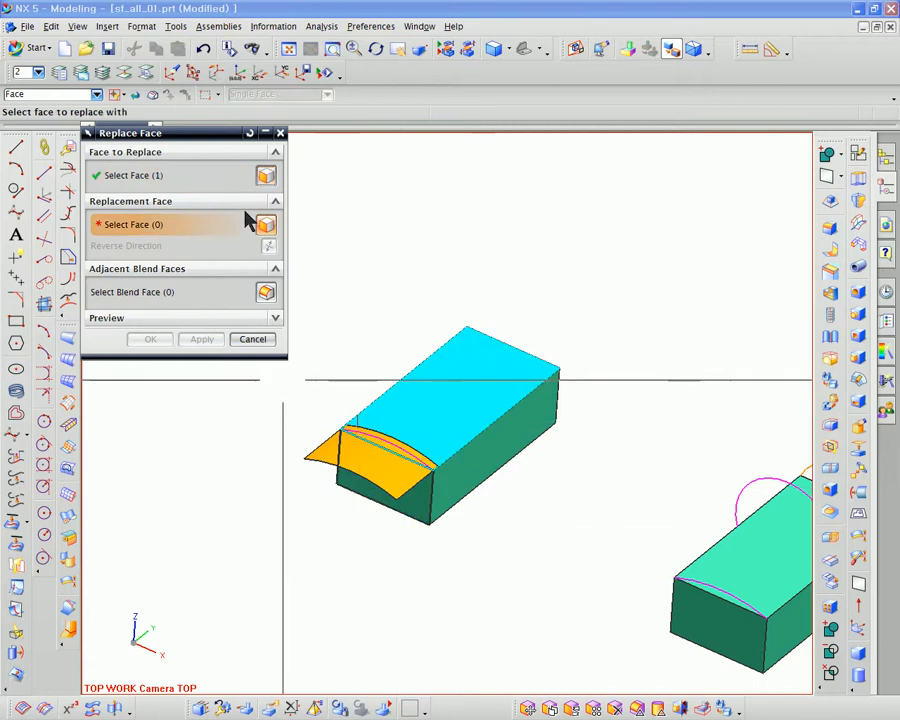
click(360, 448)
click(203, 340)
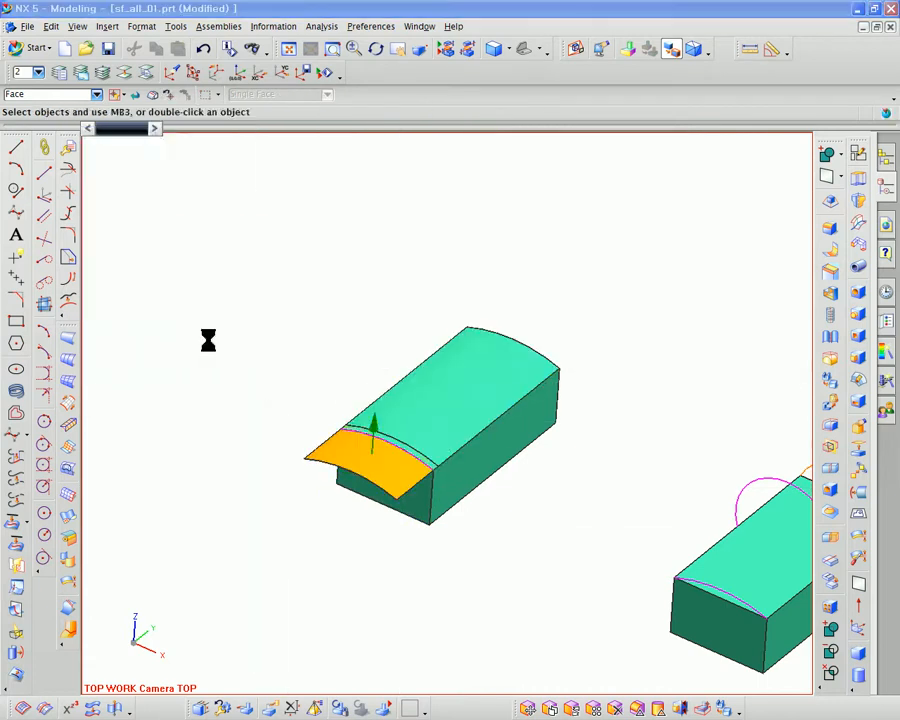
middle_drag(206, 336, 355, 392)
shift+middle_drag(355, 392, 350, 376)
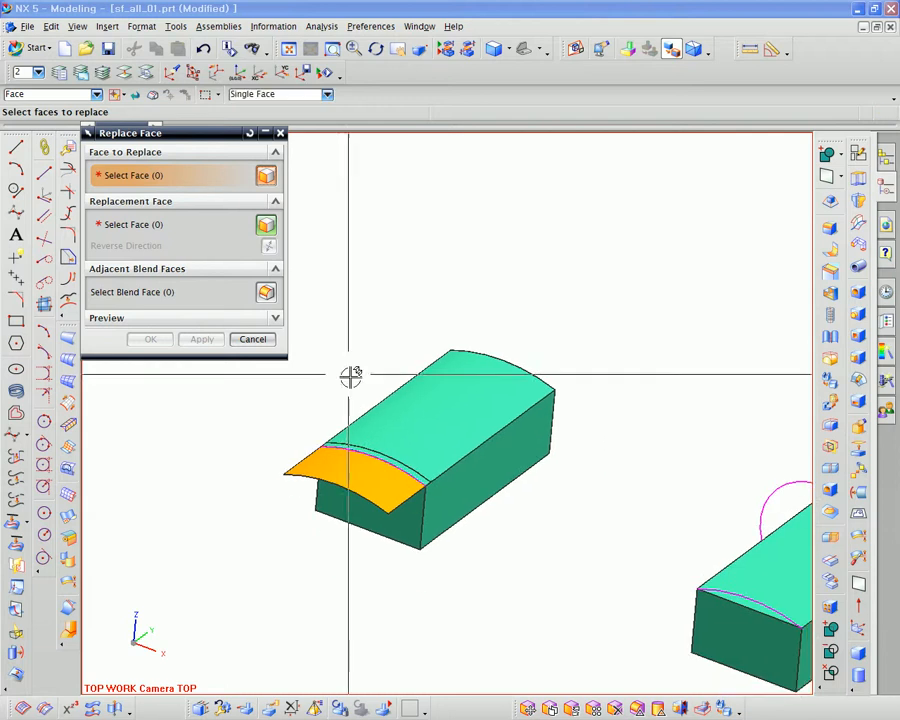
- Close Replace Face and undo both the face replacement and the sheet extrusion on the leftmost block
click(262, 340)
key(ctrl+z)
key(ctrl+z)
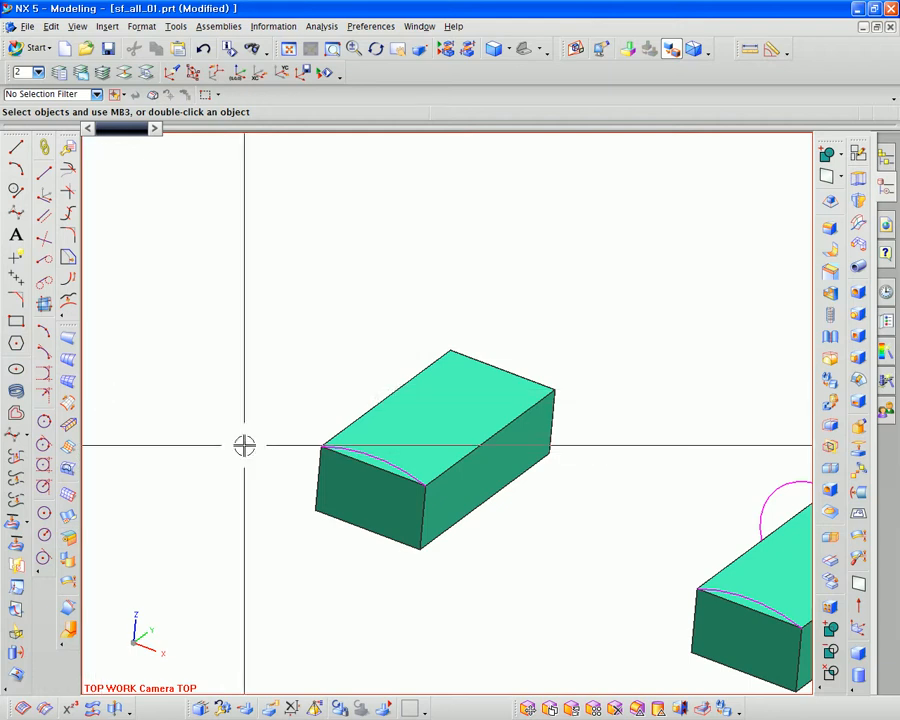
- Examine the Through Curve Mesh continuity, output surface, tolerance and preview options without creating a surface
scroll(245, 450, up, 2)
shift+middle_drag(245, 452, 170, 410)
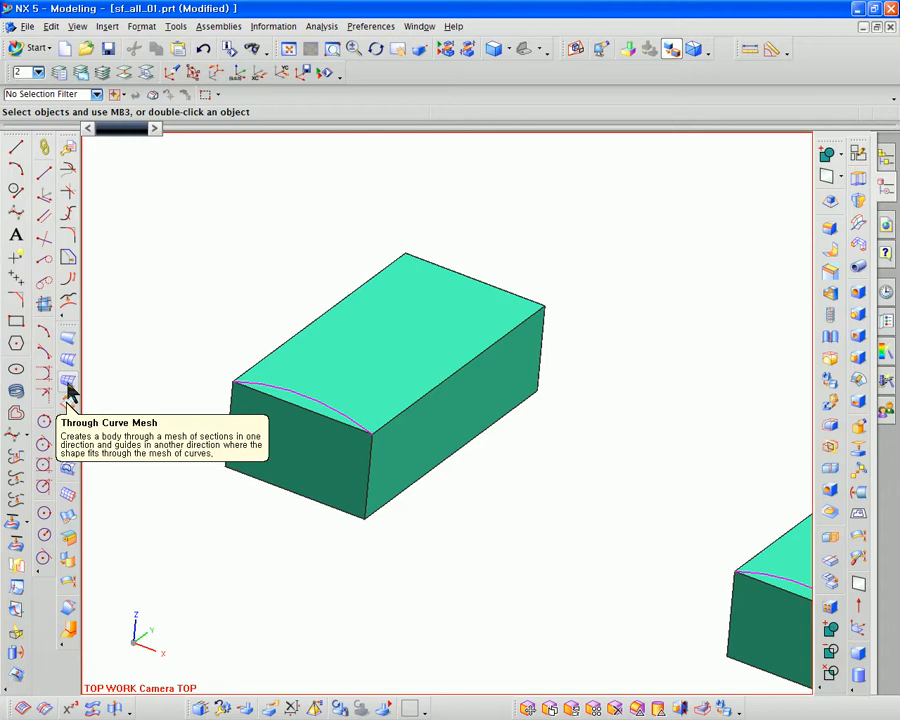
click(68, 383)
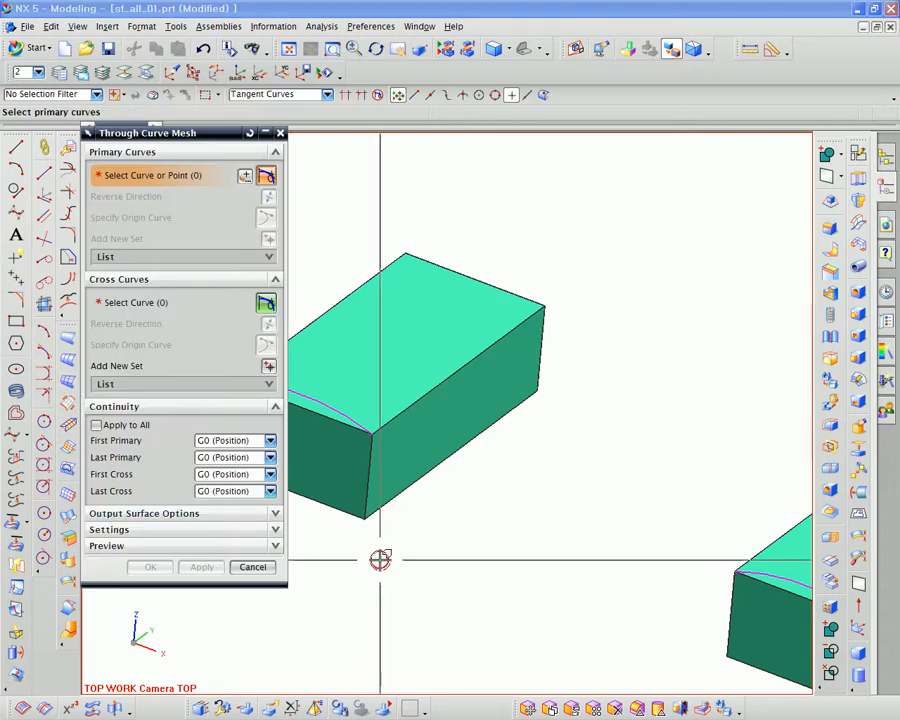
scroll(380, 558, down, 1)
shift+middle_drag(390, 558, 476, 558)
click(275, 546)
click(275, 529)
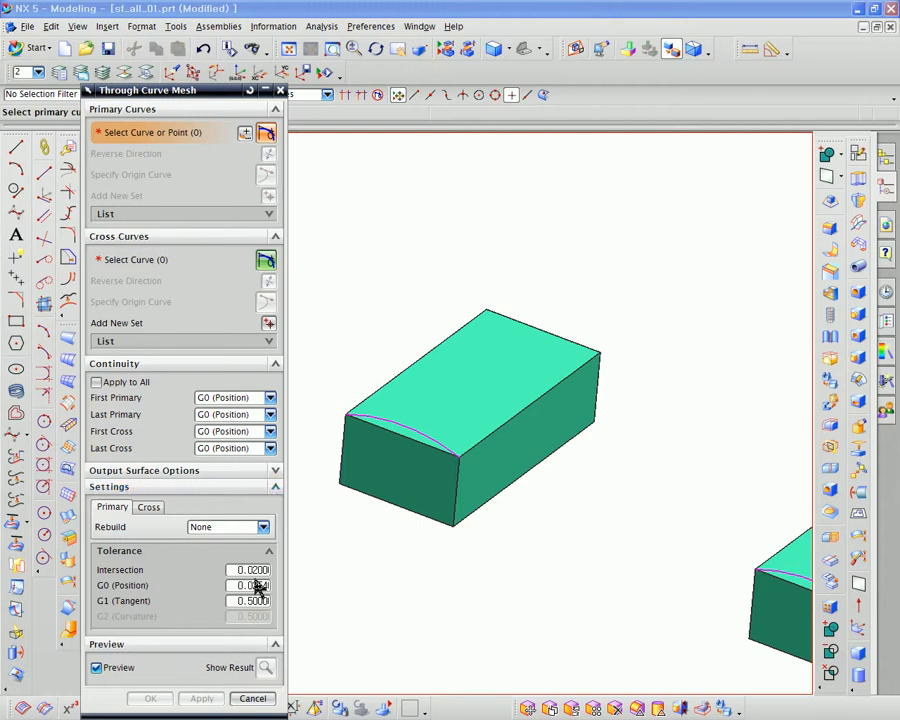
click(276, 470)
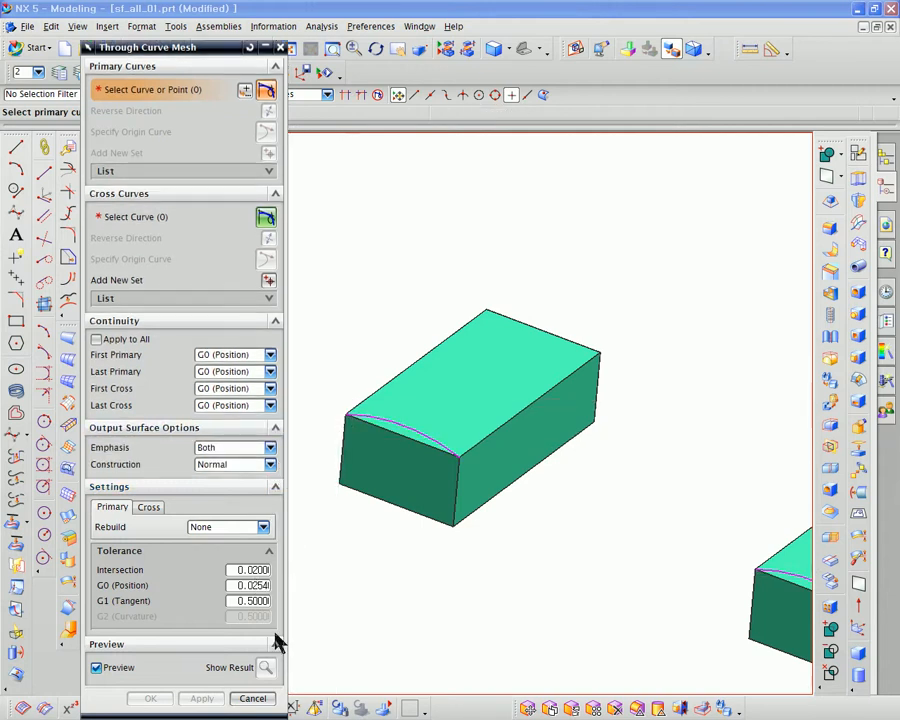
click(253, 699)
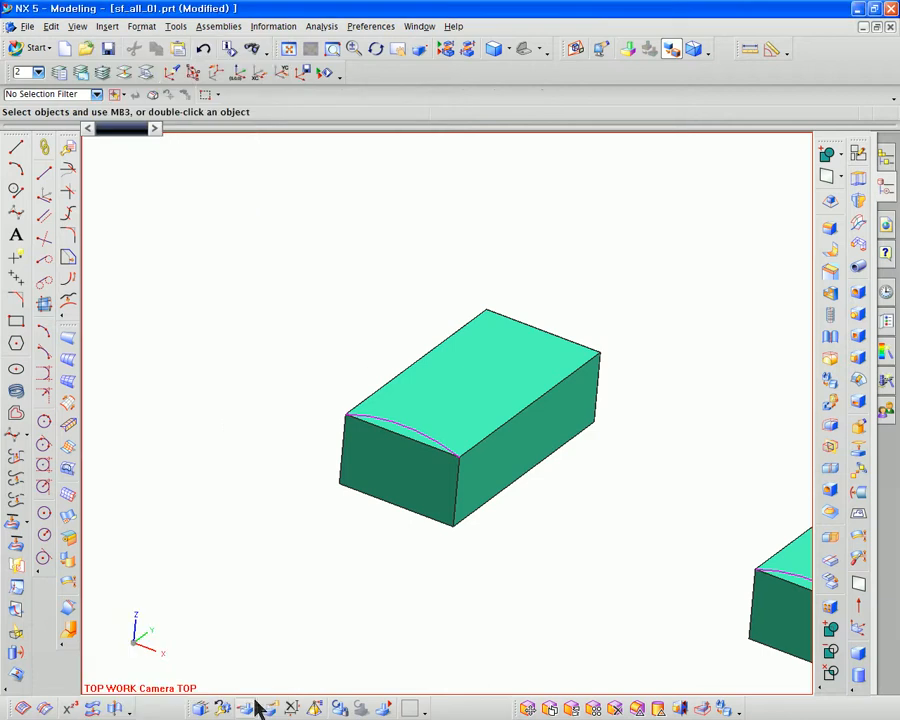
- Start a Swept surface, dock its dialog on the rail, and define the leftmost block's front arc as Section 1
scroll(292, 515, down, 3)
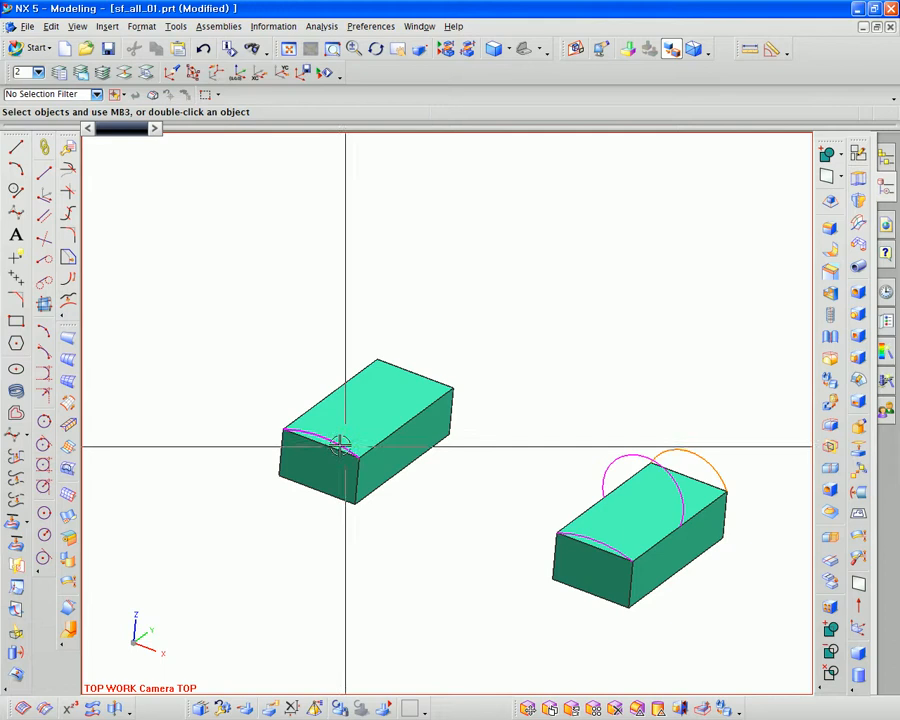
click(70, 416)
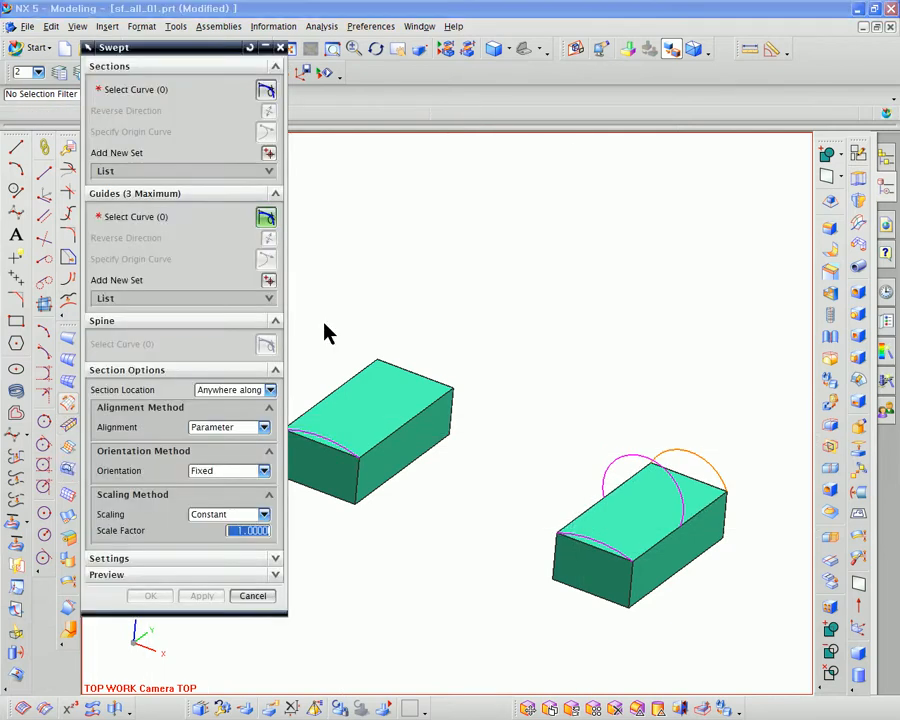
scroll(348, 330, down, 3)
shift+middle_drag(364, 330, 413, 342)
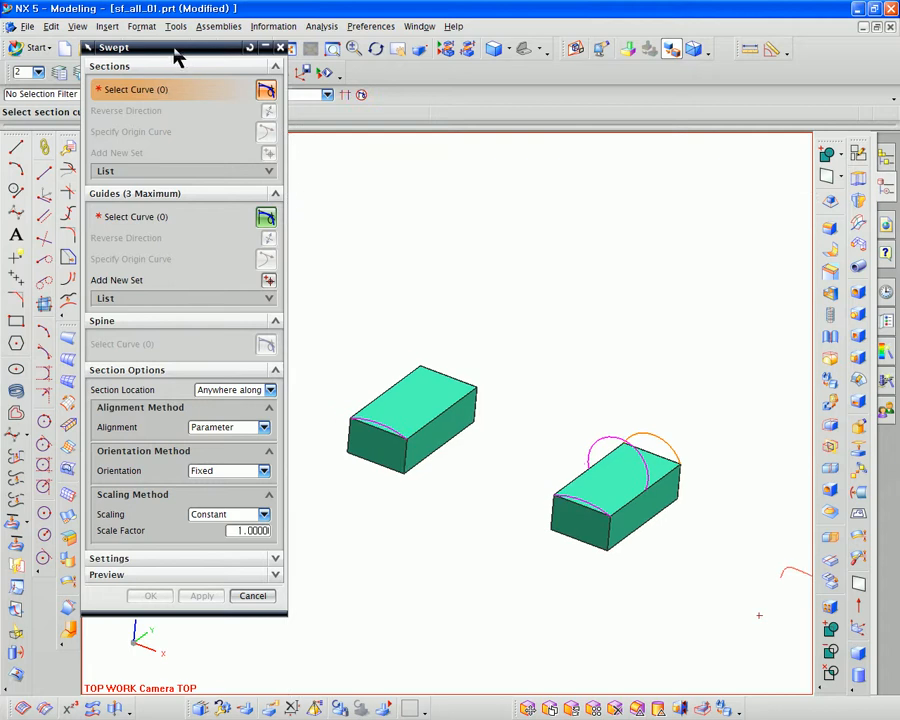
drag(174, 52, 178, 141)
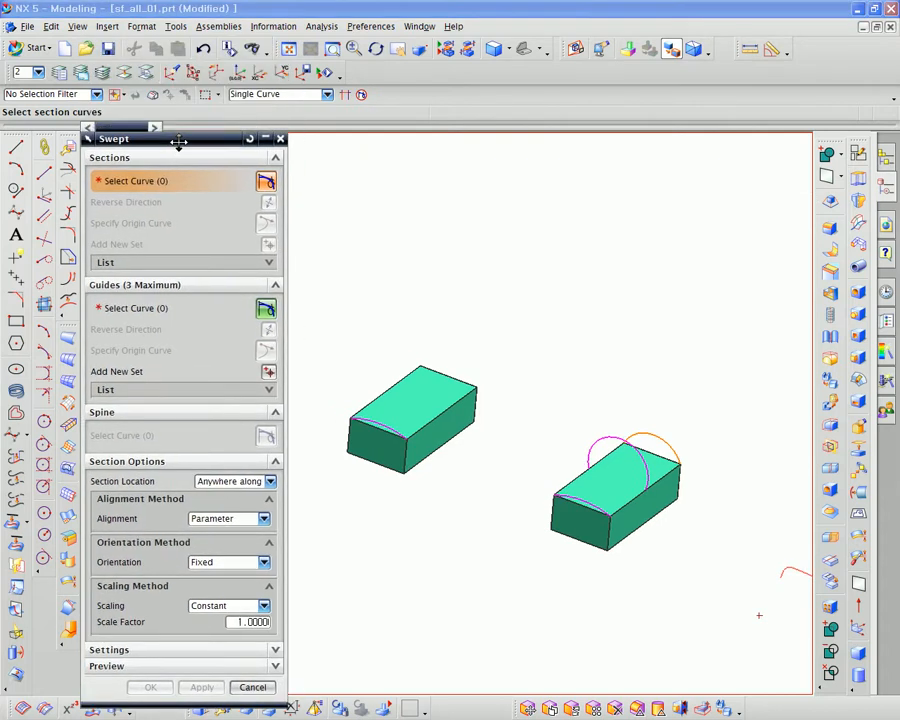
click(89, 140)
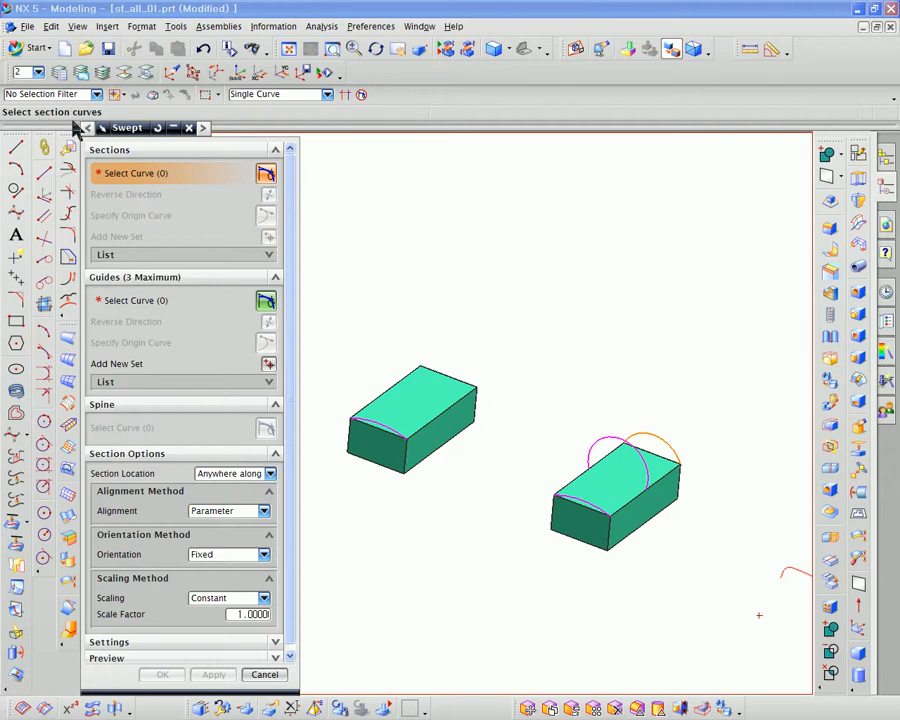
click(388, 420)
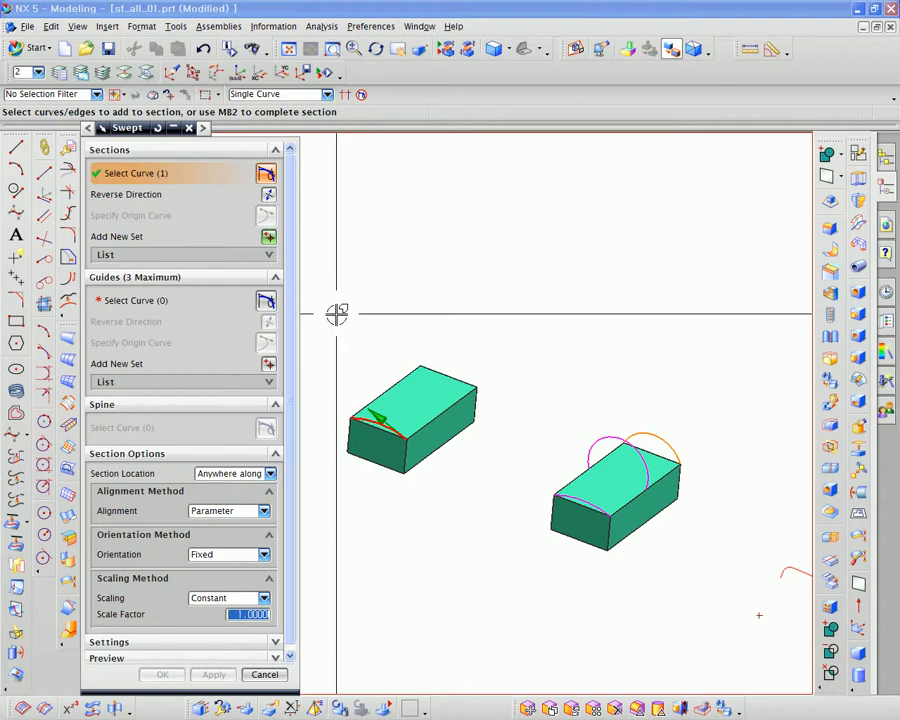
click(271, 257)
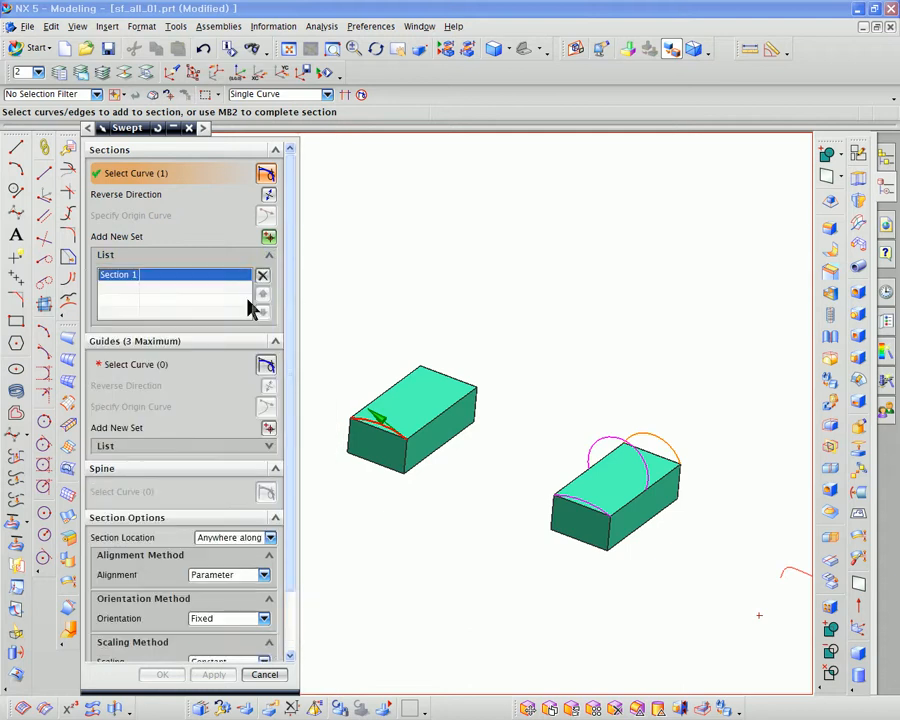
click(269, 258)
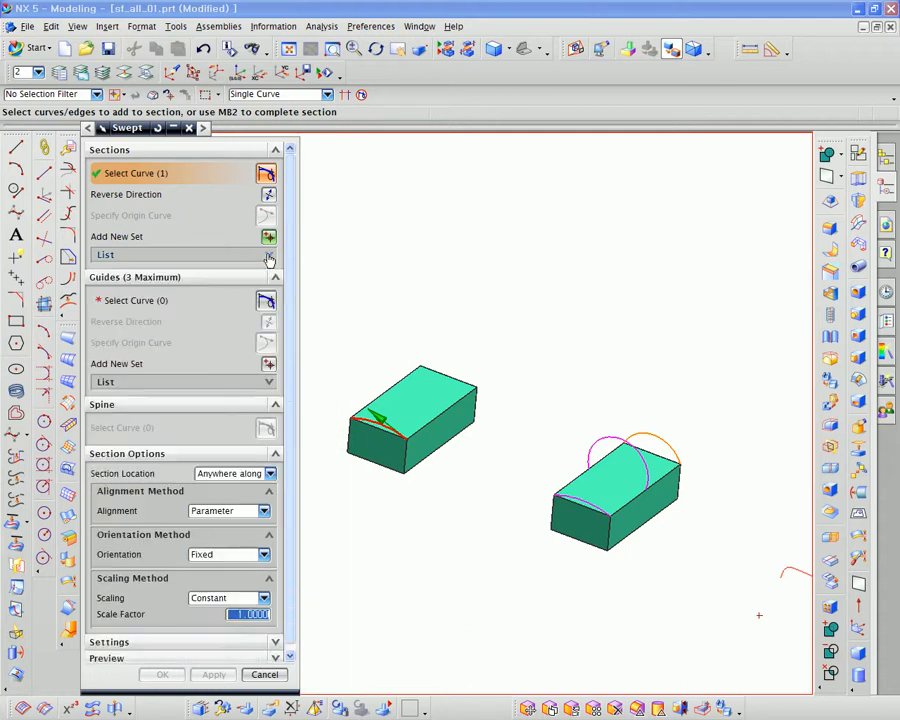
middle_click(343, 262)
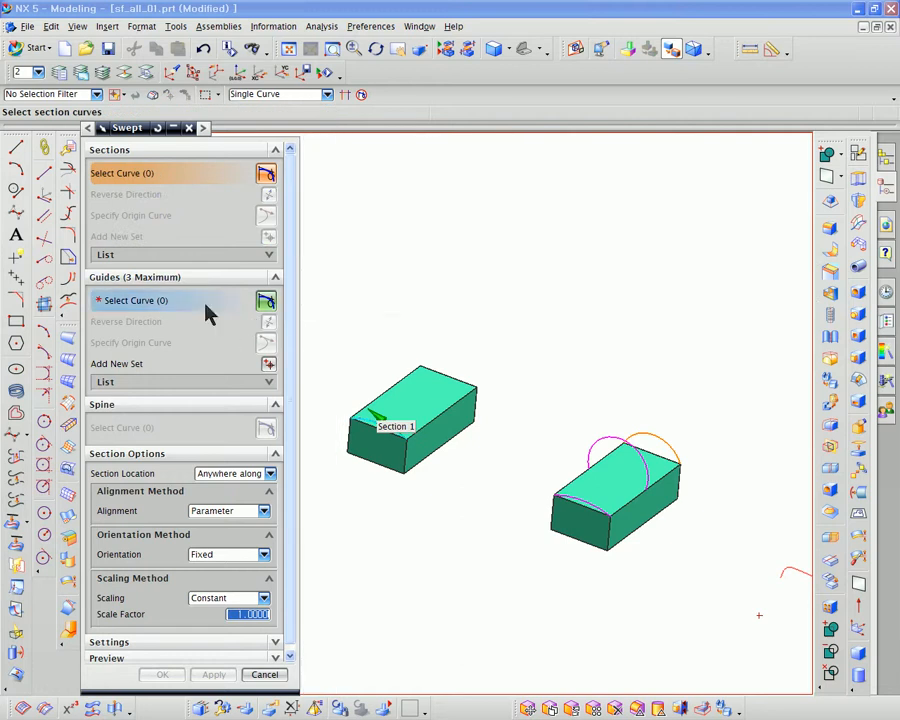
- Use the block's long top edge at the arc's end as the guide and create the Swept surface with Fixed orientation and Constant scaling
click(206, 302)
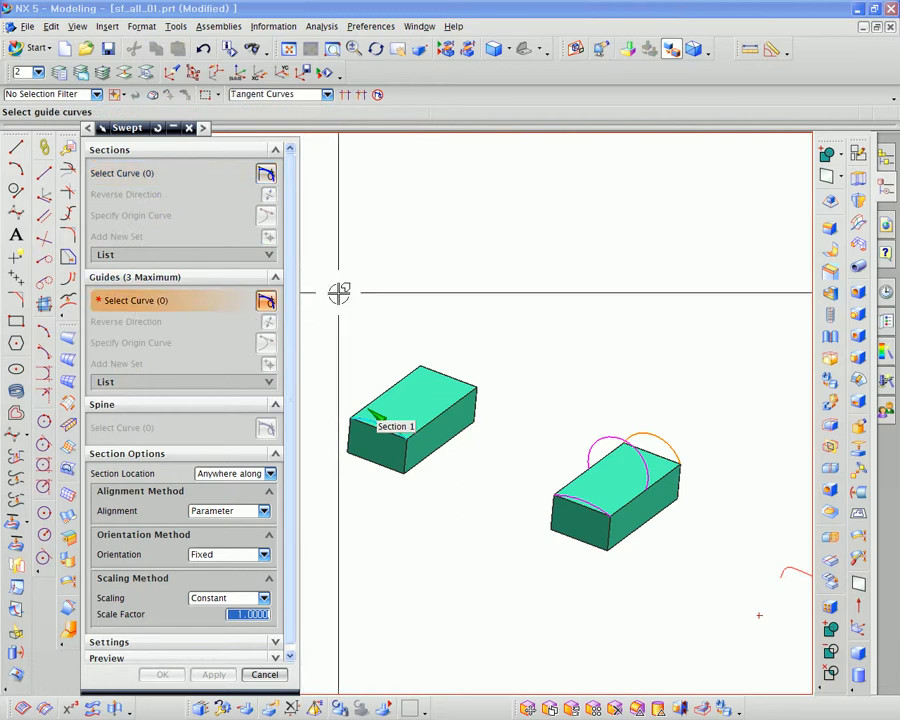
click(139, 301)
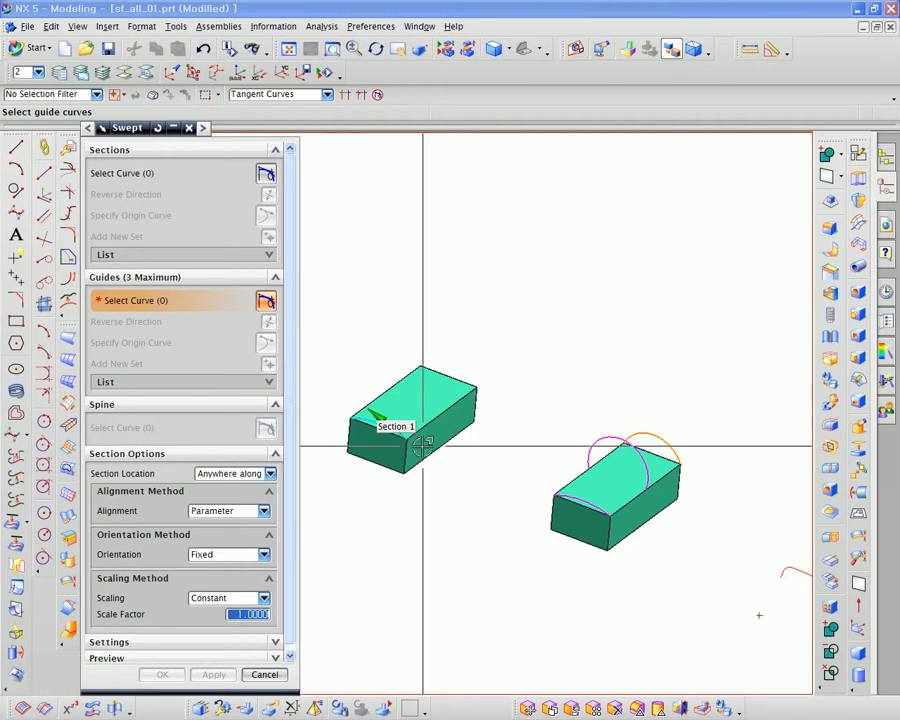
scroll(420, 471, up, 2)
scroll(420, 471, up, 3)
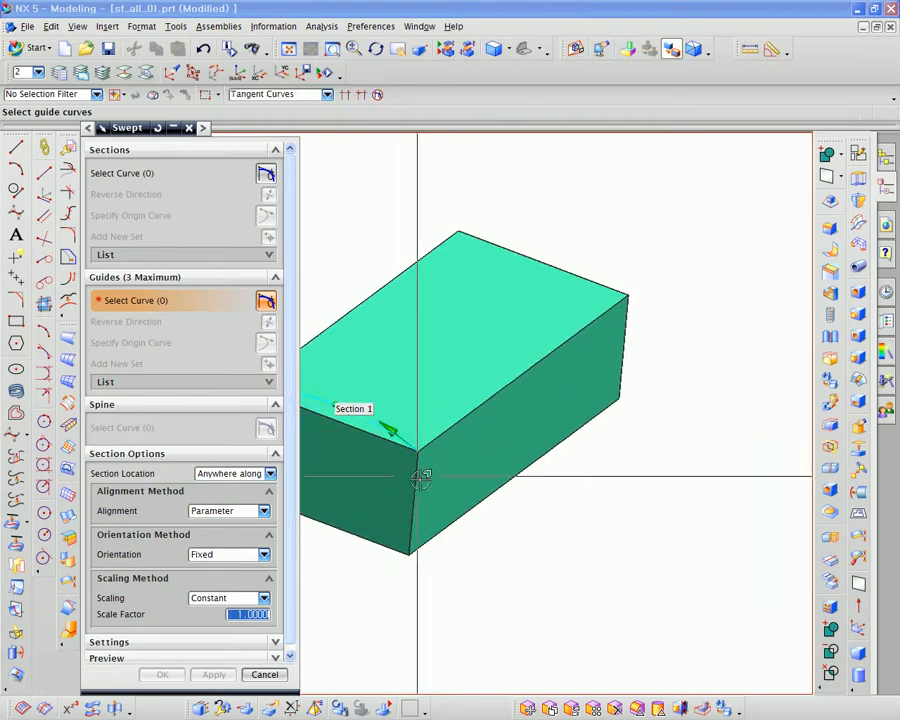
scroll(330, 407, down, 2)
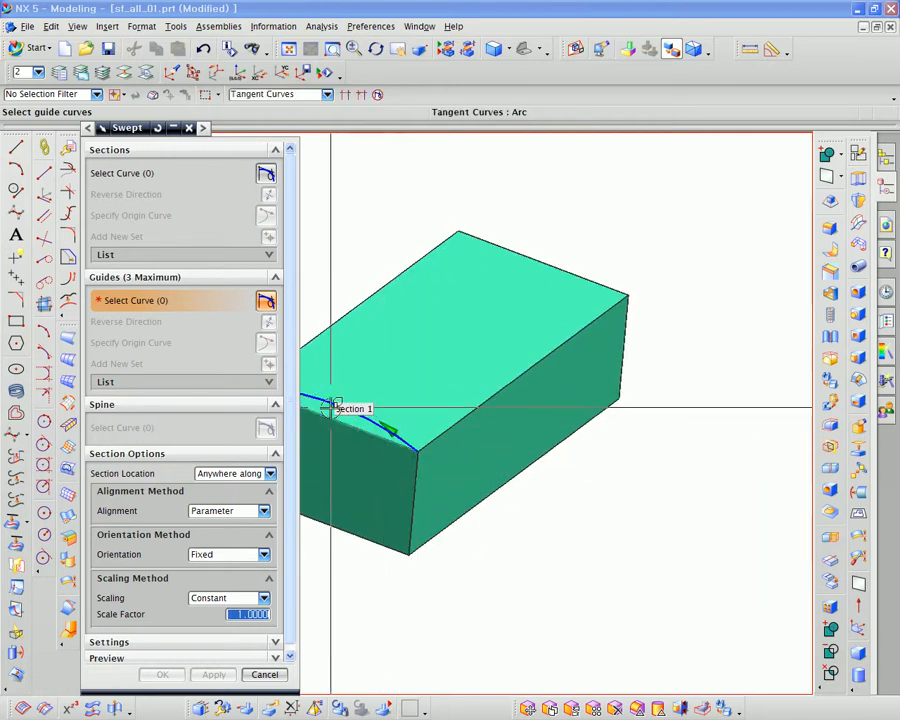
click(439, 436)
scroll(494, 480, down, 4)
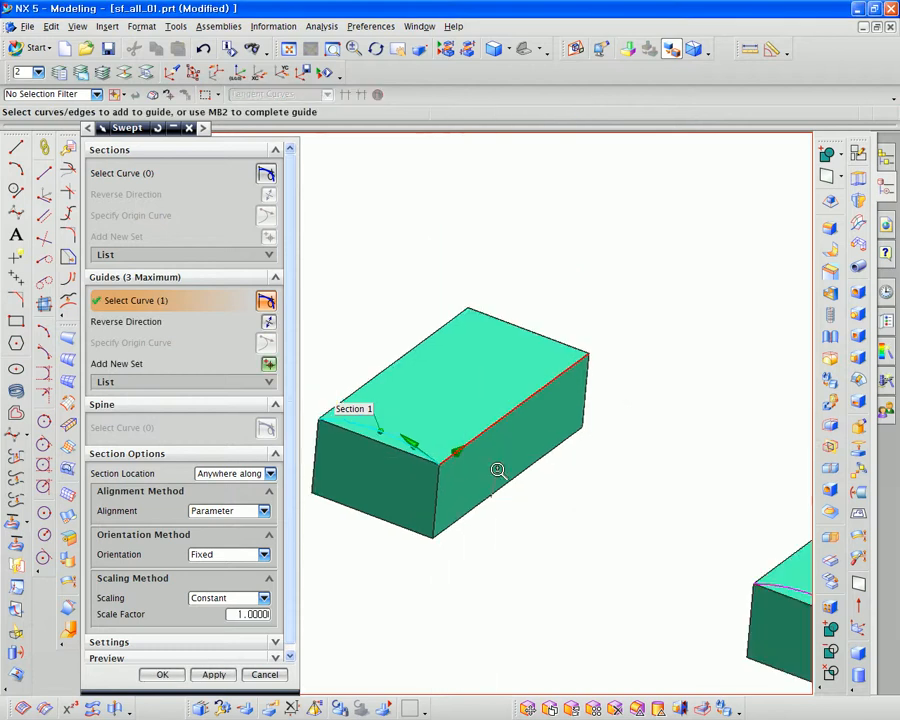
click(267, 383)
click(267, 384)
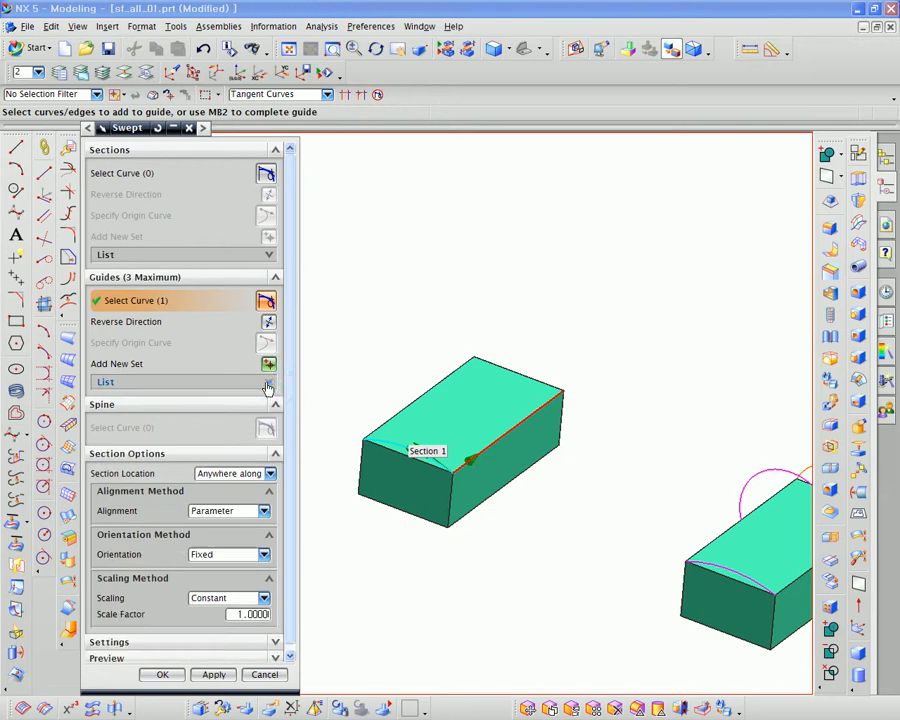
click(268, 323)
click(269, 325)
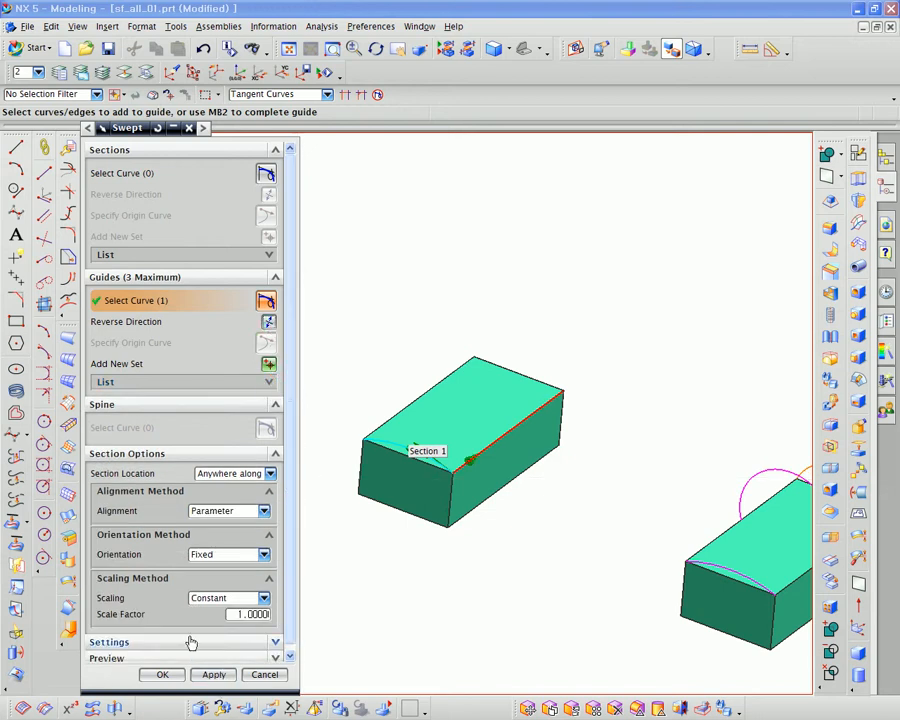
click(212, 676)
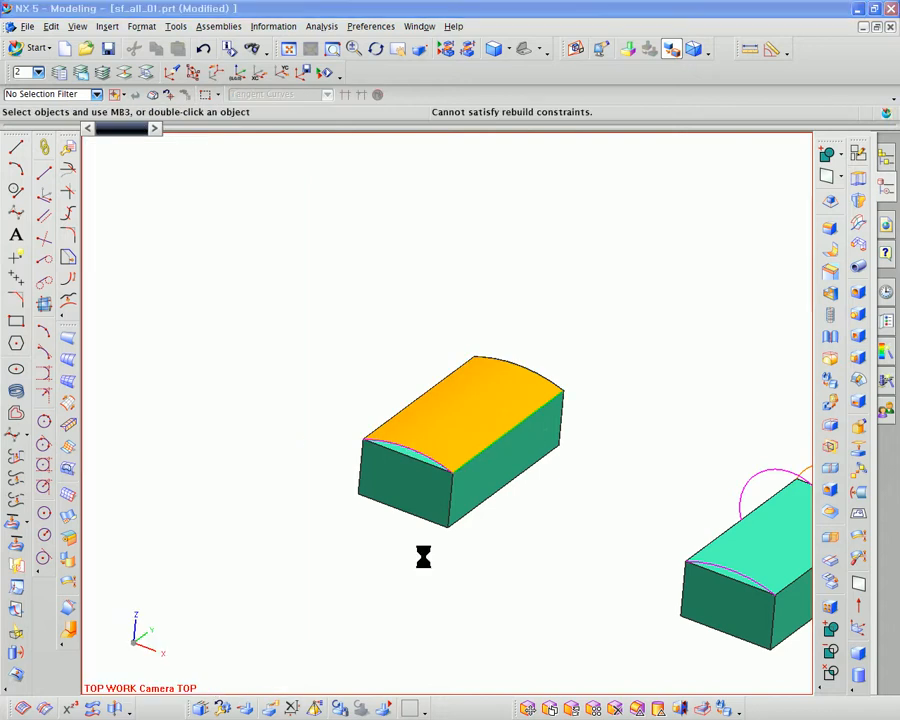
mouse_move(451, 459)
ctrl+middle_down()
mouse_move(452, 468)
mouse_move(449, 448)
ctrl+middle_up()
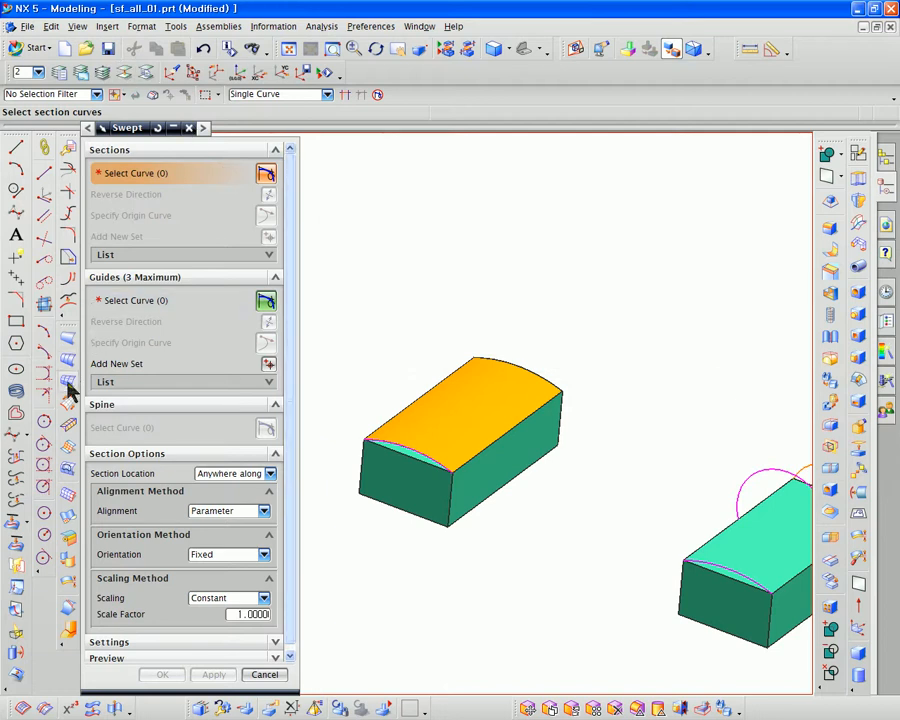
- Close the Swept dialog and undo the swept surface on the leftmost block
click(205, 52)
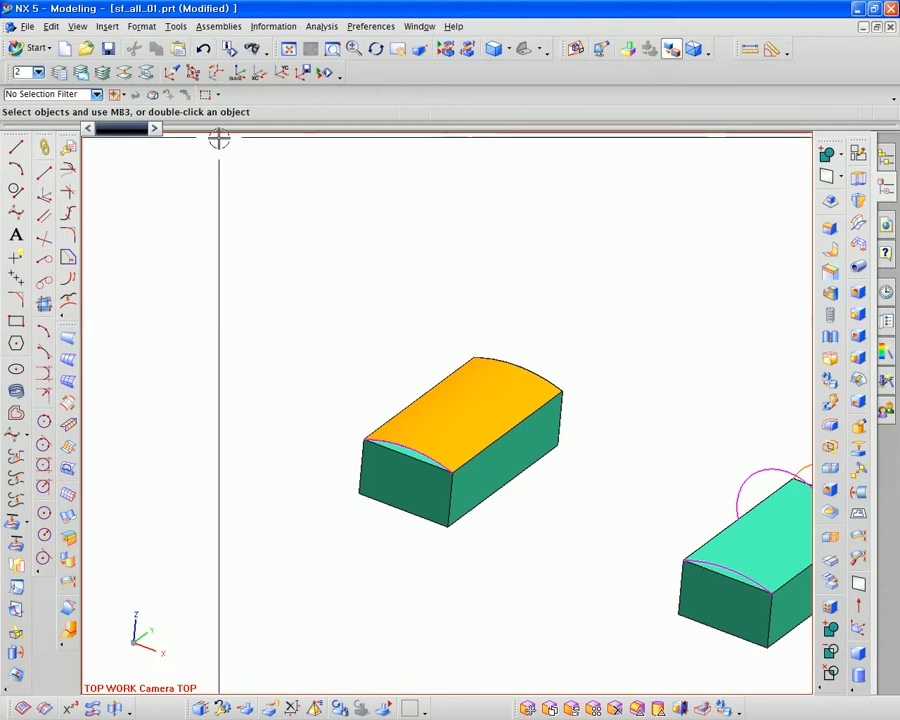
click(205, 52)
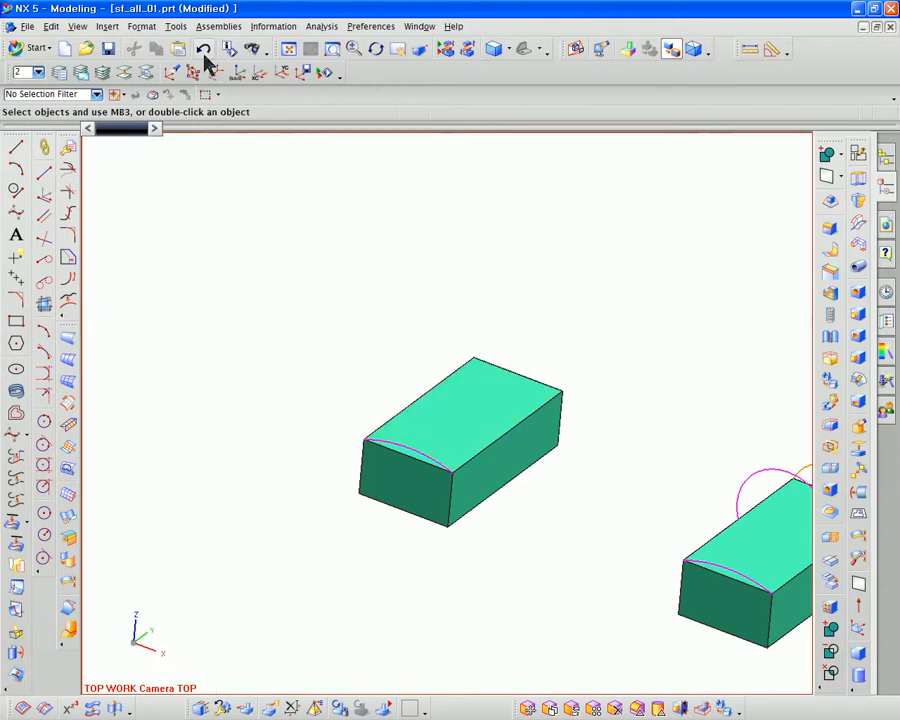
- Start a Through Curve Mesh surface and pick the leftmost block's right-hand long top edge as the first primary curve
click(68, 388)
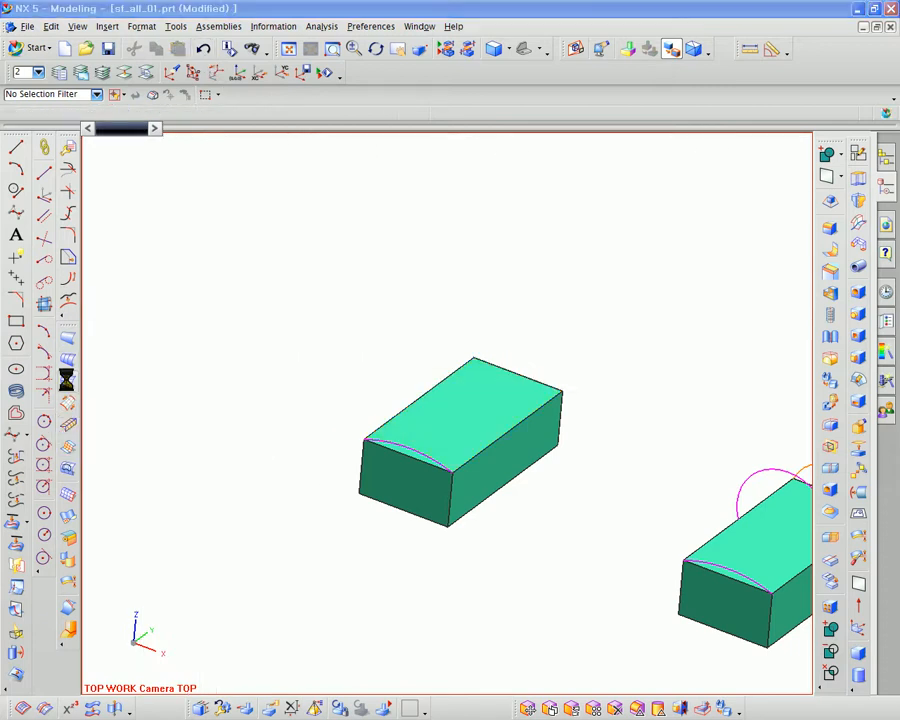
scroll(332, 496, up, 3)
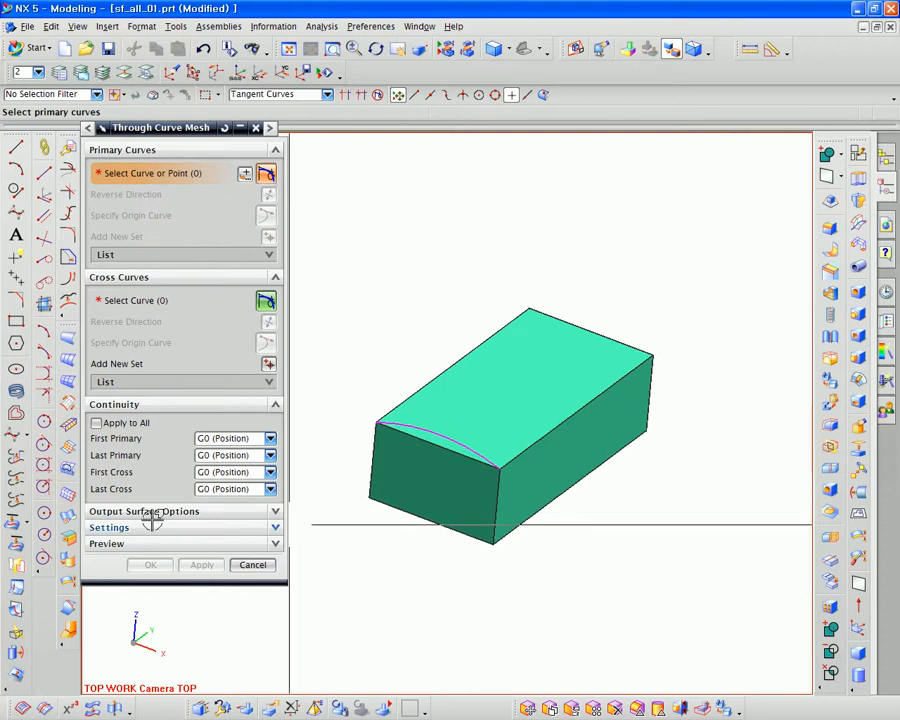
scroll(352, 456, up, 3)
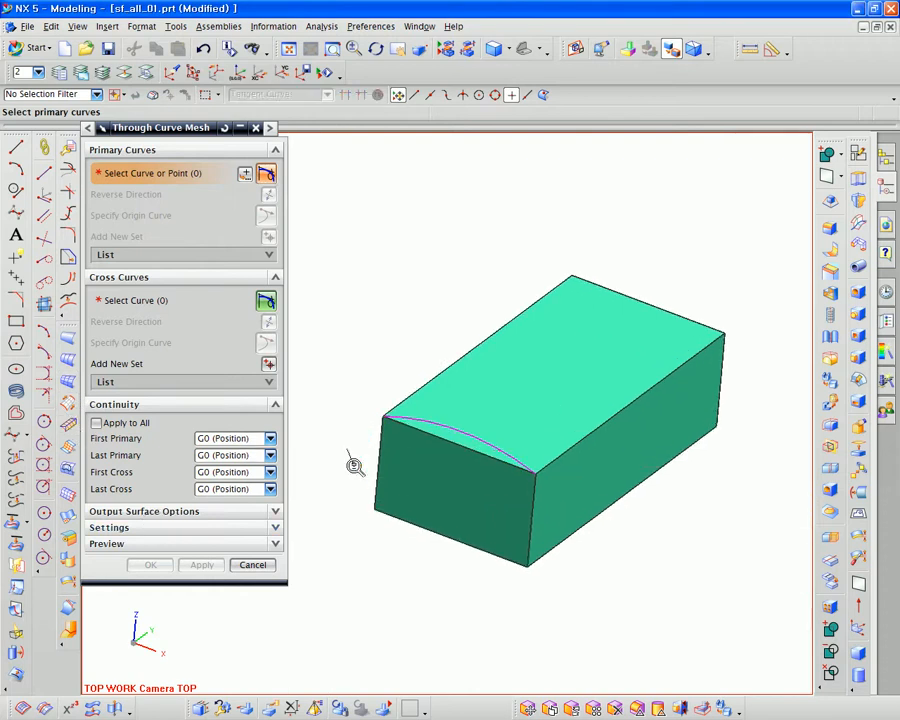
scroll(322, 408, down, 2)
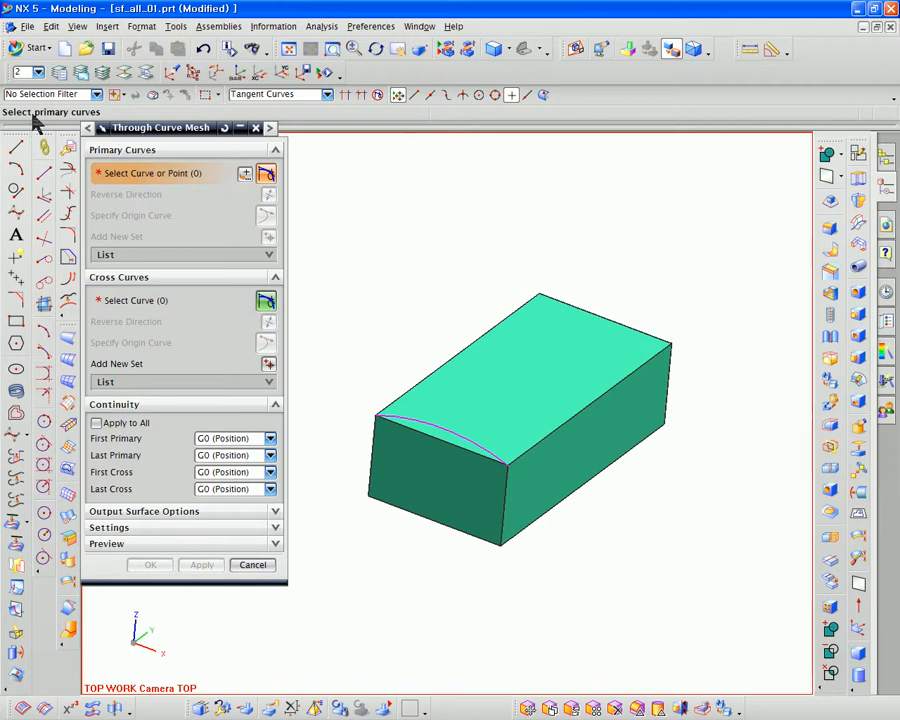
click(128, 304)
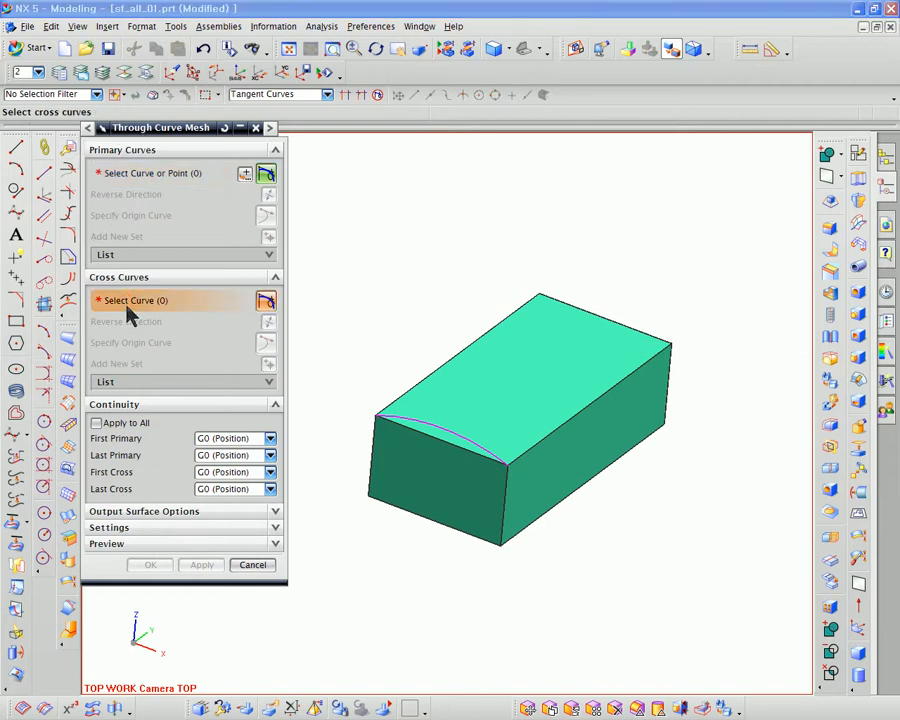
click(136, 176)
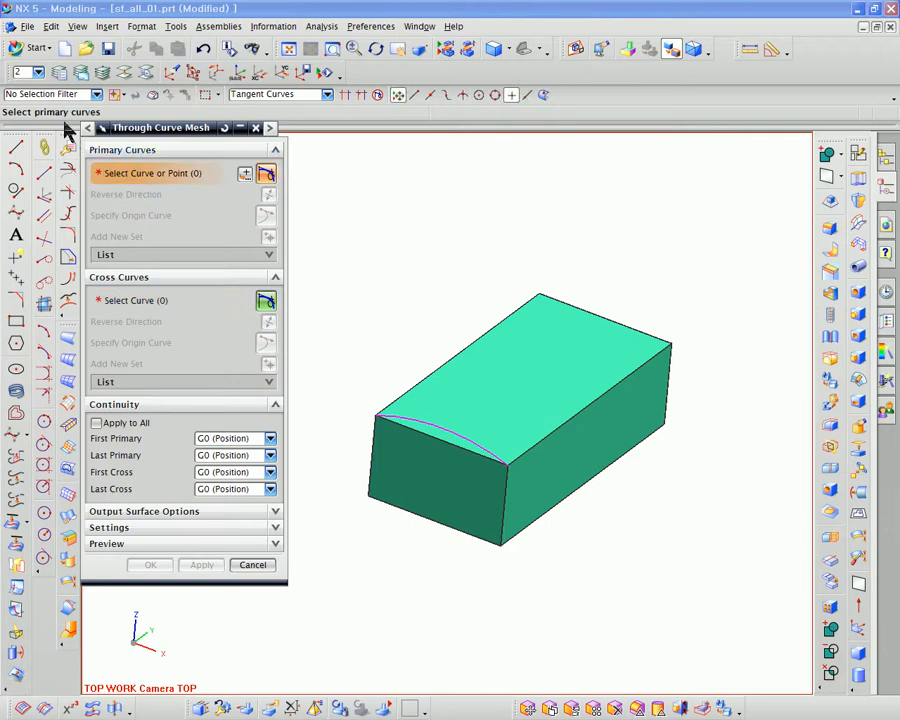
click(524, 450)
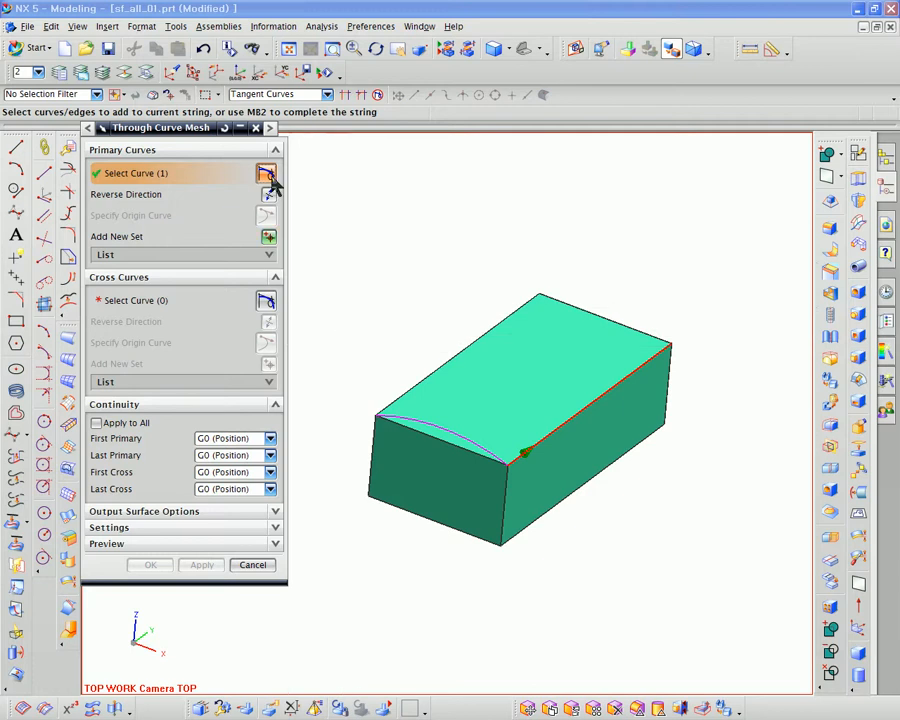
- Define the front arc as Cross Curve 1 and the block's rear short top edge as Cross Curve 2, directed alike
click(150, 300)
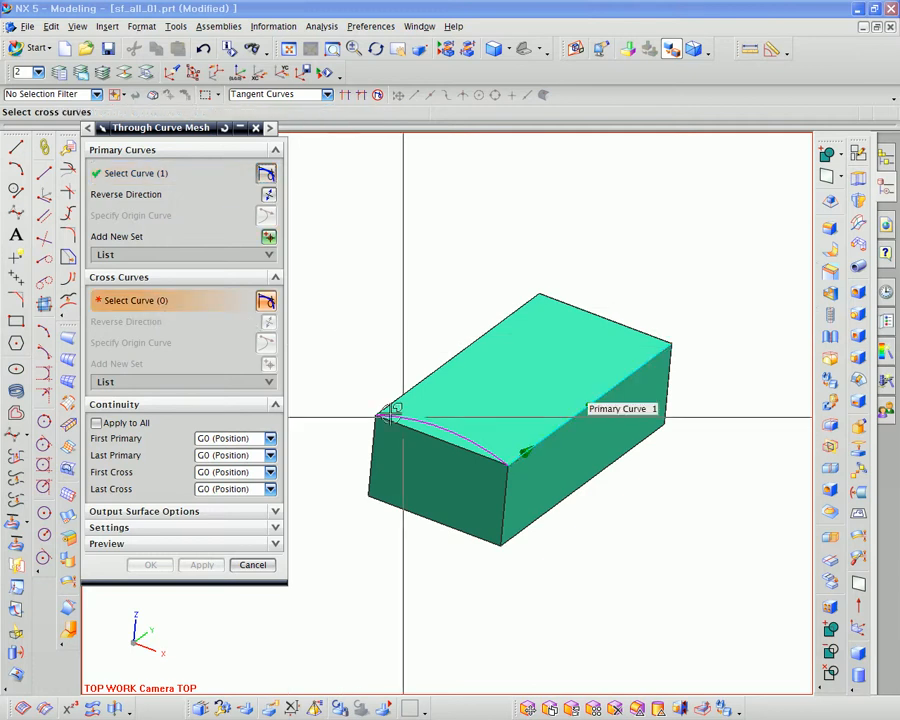
click(487, 441)
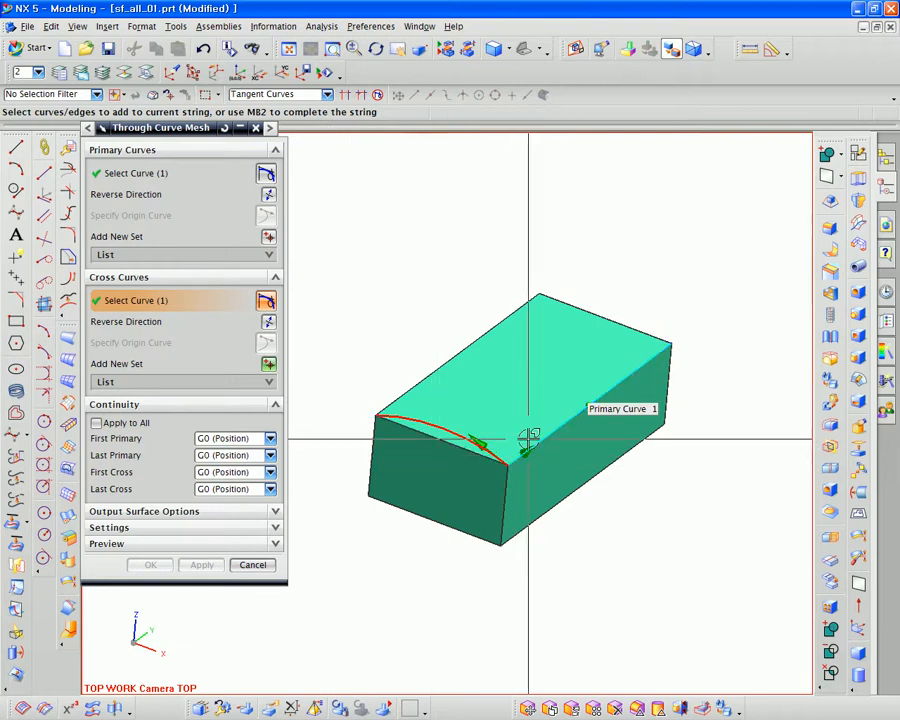
ctrl+middle_drag(519, 472, 474, 484)
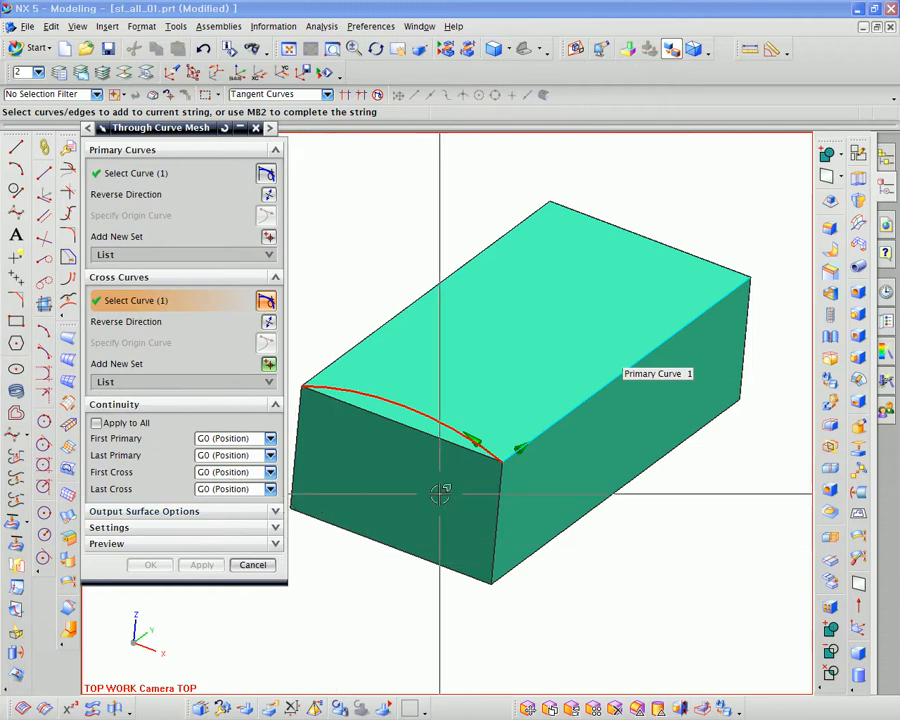
middle_click(707, 263)
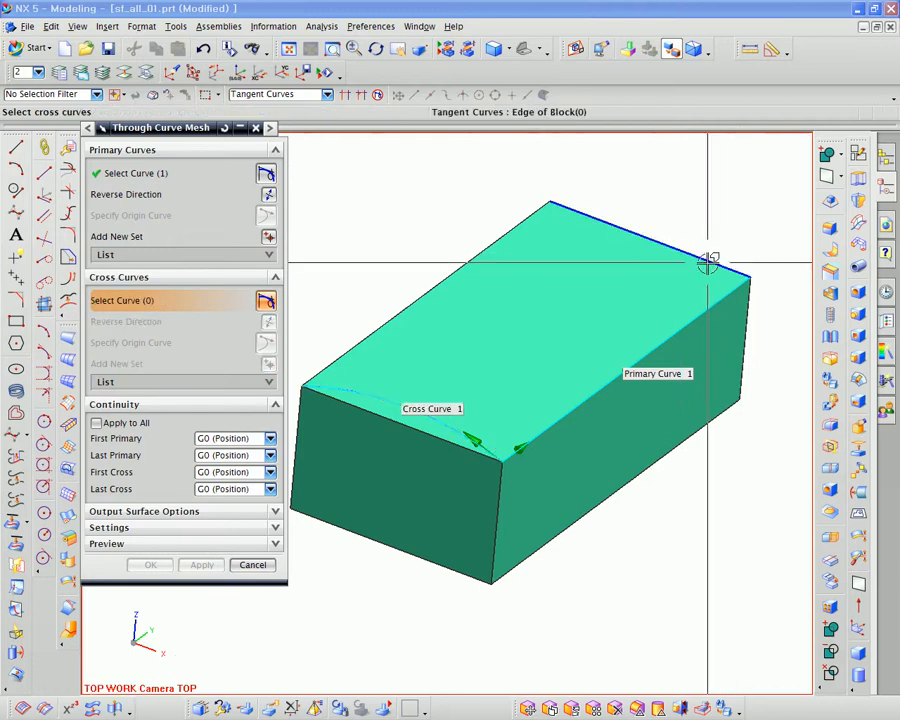
click(269, 382)
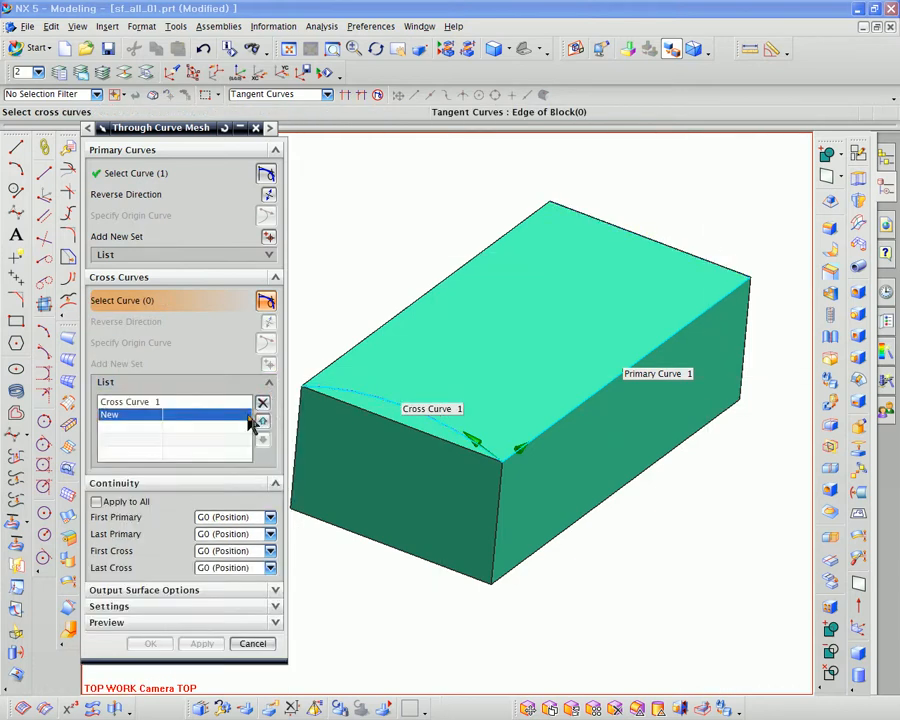
click(718, 258)
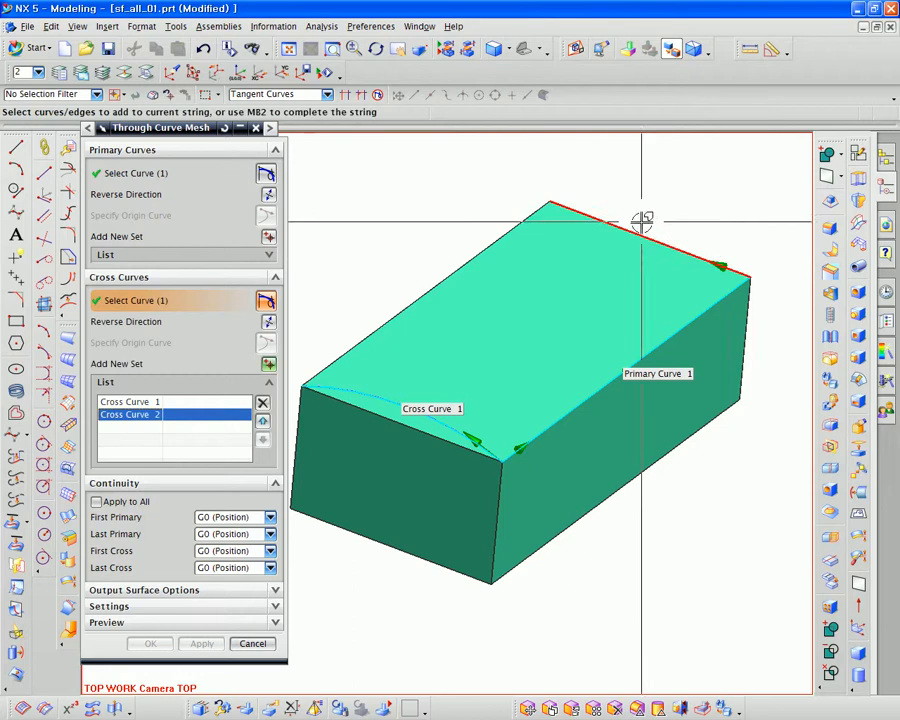
middle_click(413, 260)
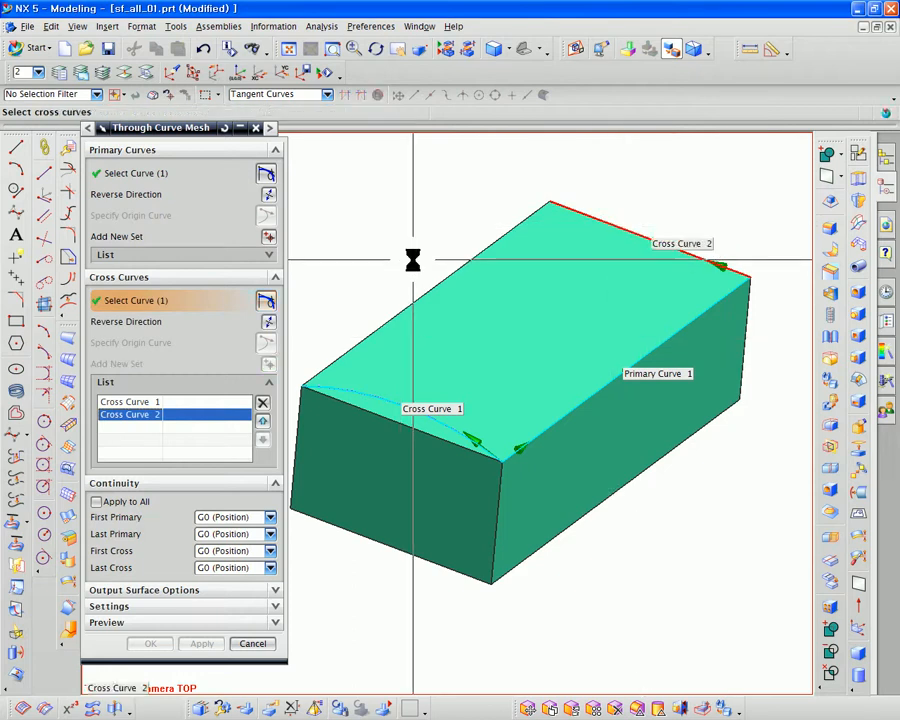
- Try to add the block's left-hand long top edge to the primary curves
click(190, 176)
click(240, 254)
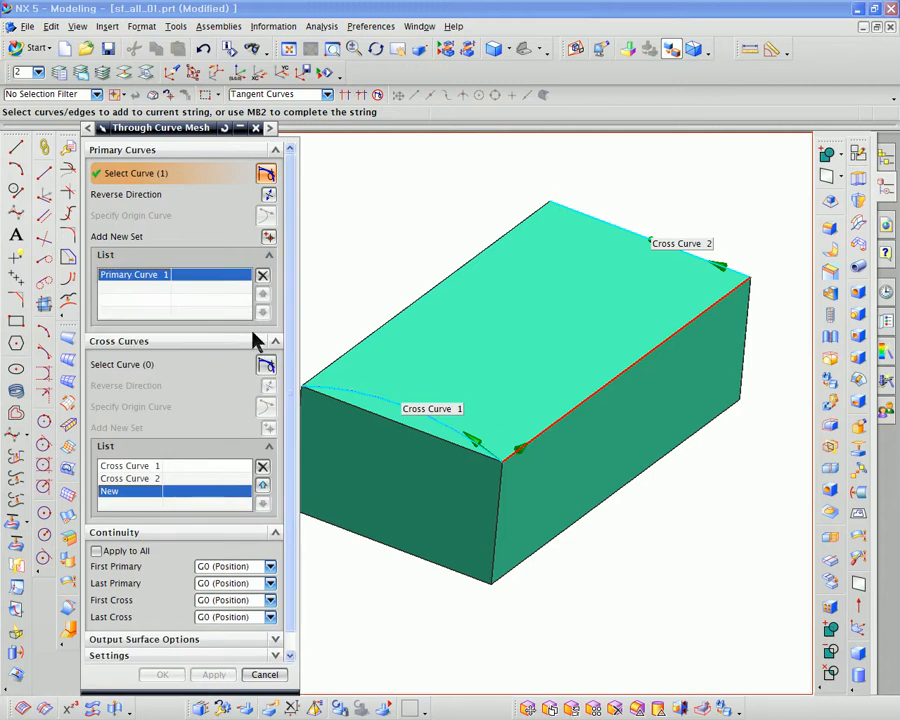
click(327, 365)
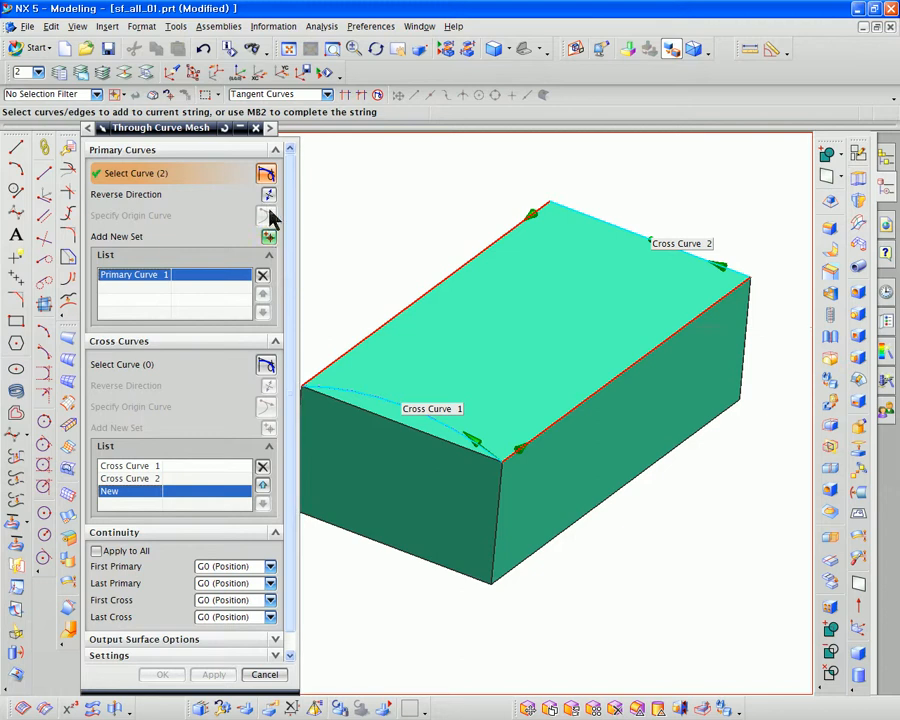
middle_click(370, 250)
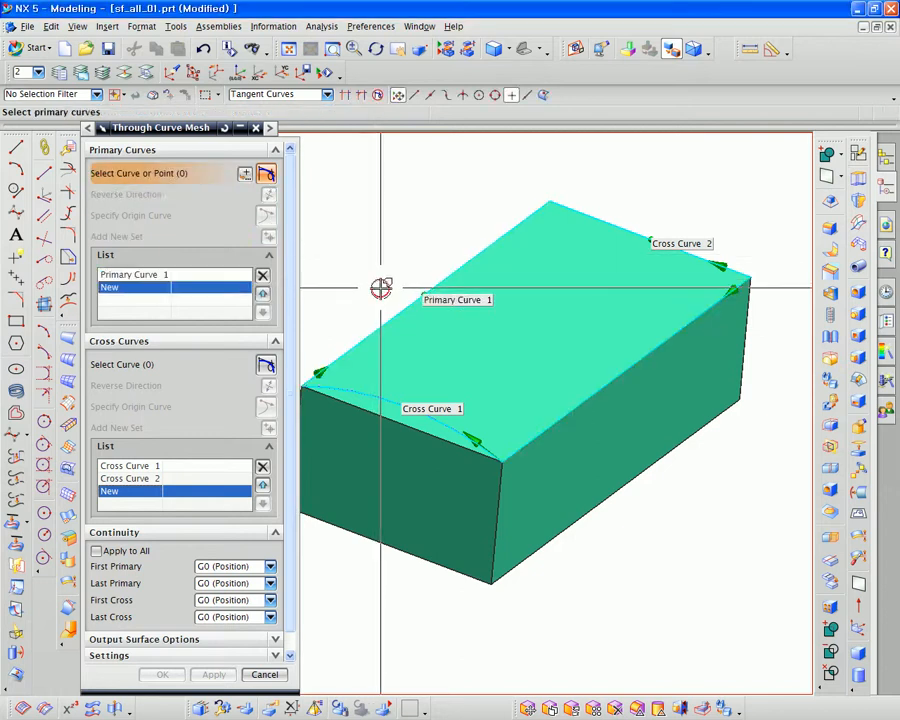
scroll(381, 288, down, 2)
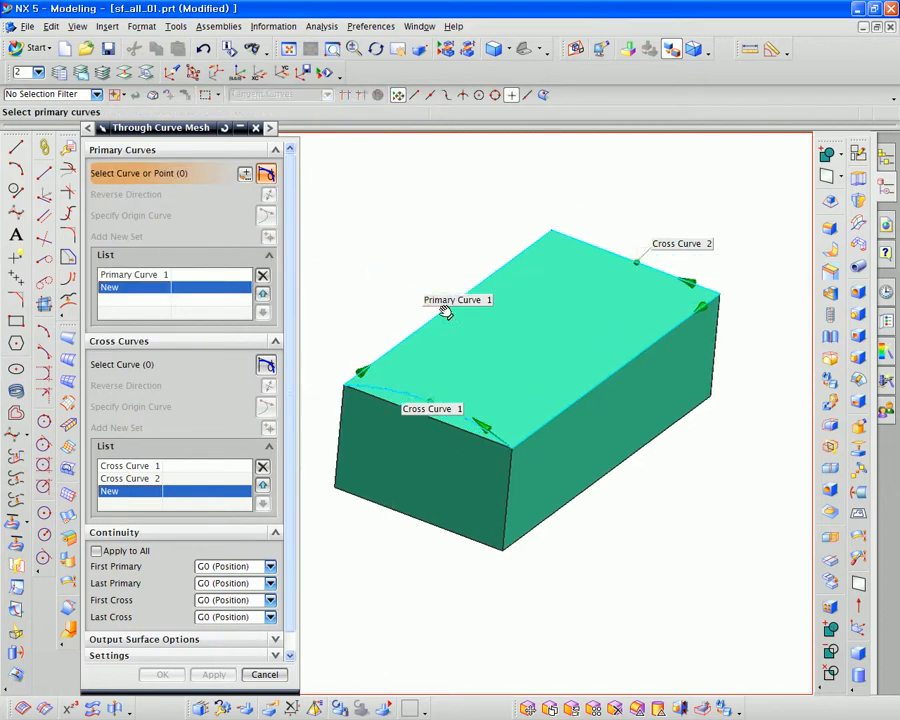
- Delete the Primary Curve 1 set that contains both long top edges
click(165, 276)
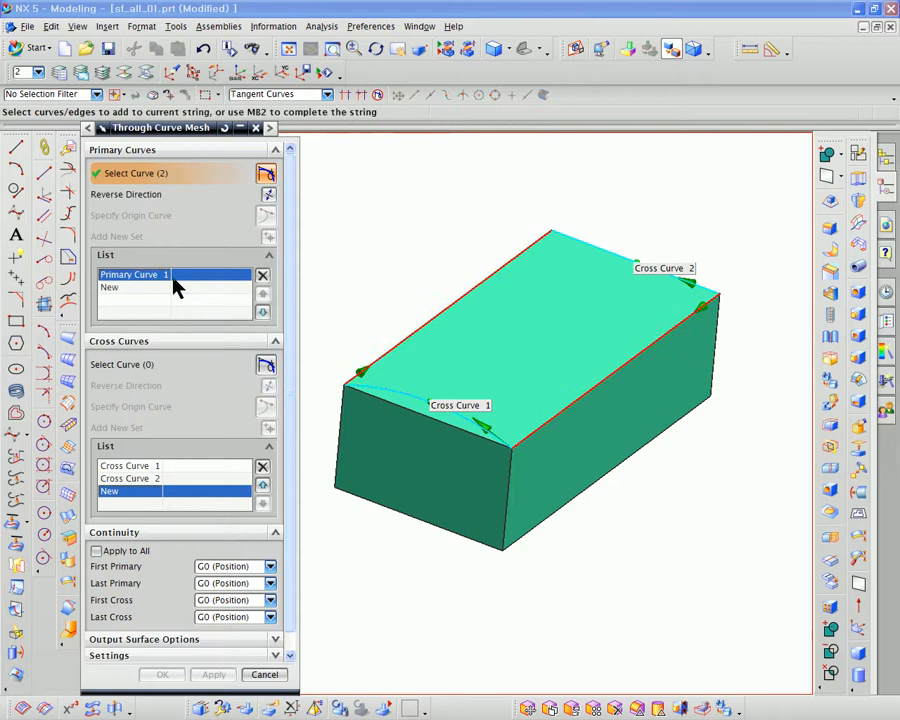
shift+click(539, 428)
click(522, 430)
click(176, 288)
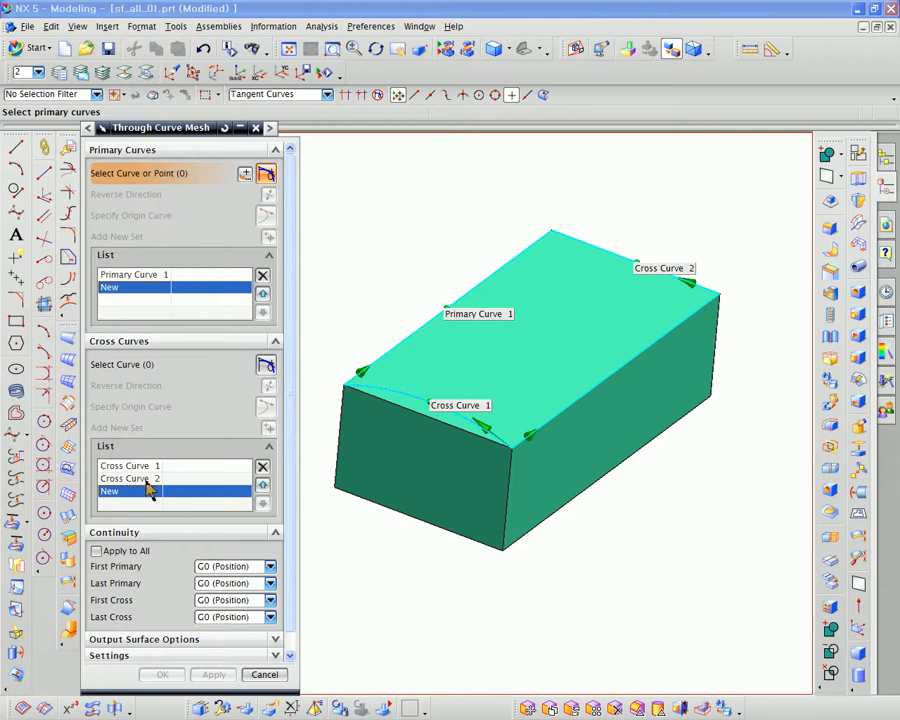
click(147, 277)
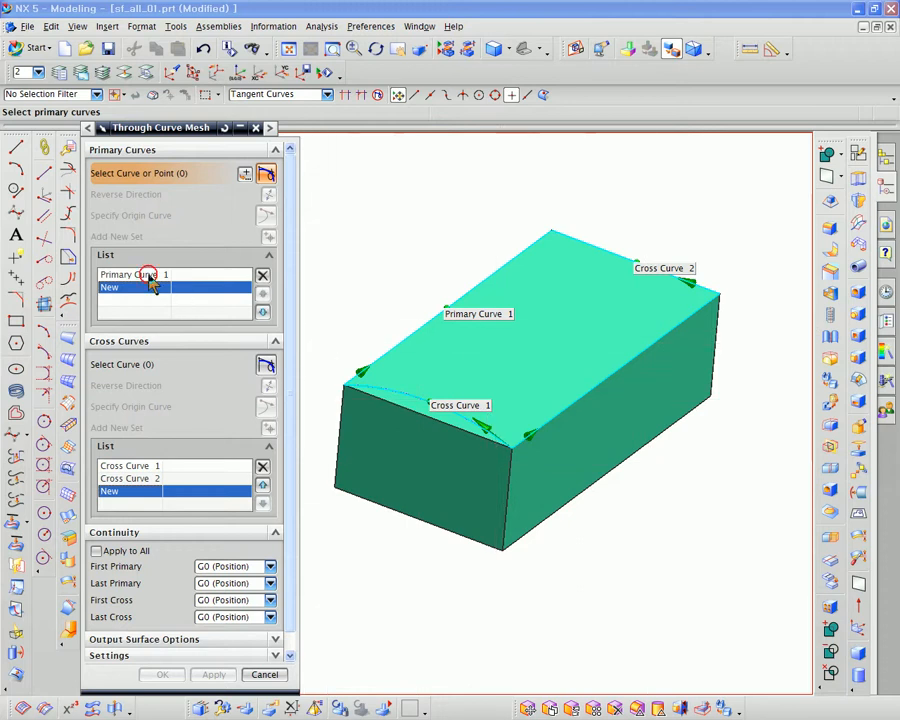
click(262, 277)
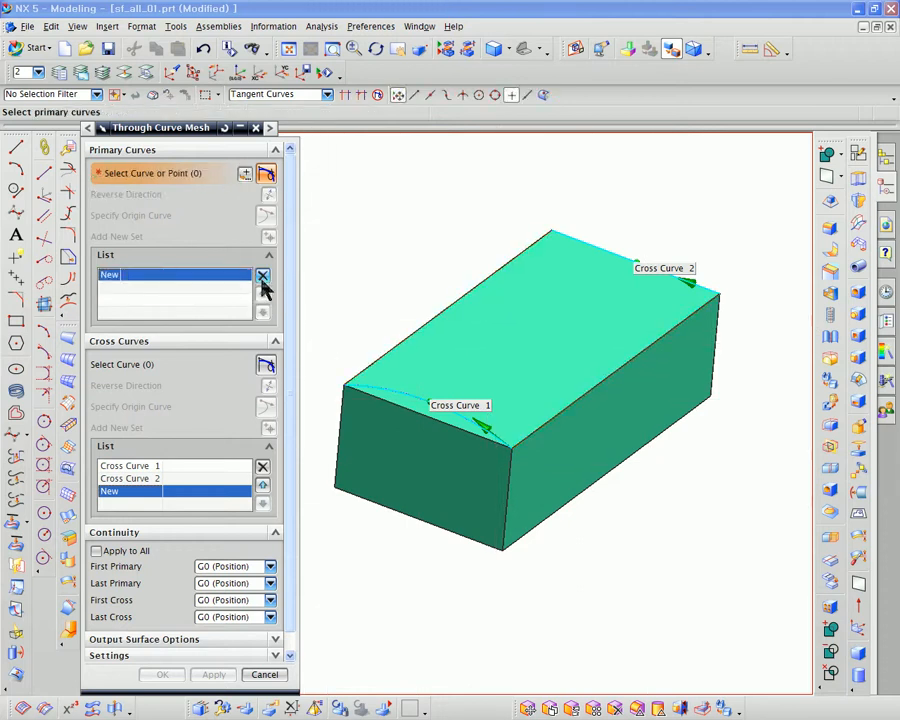
- Define the left and right long top edges as separate primary curves and create the mesh surface with G0 (Position) continuity
click(367, 367)
middle_click(370, 308)
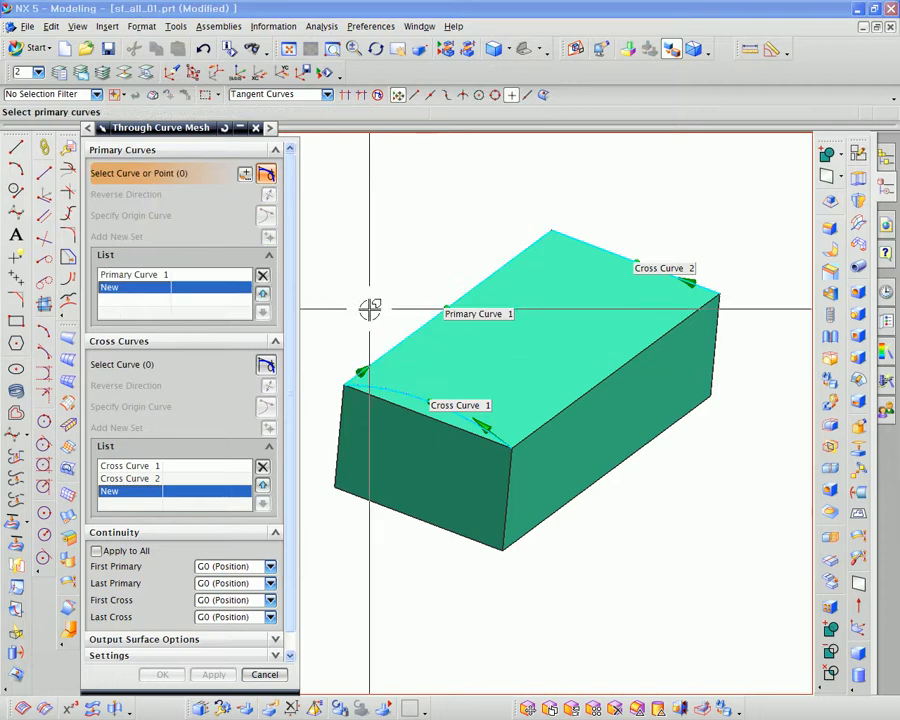
click(520, 437)
middle_click(357, 289)
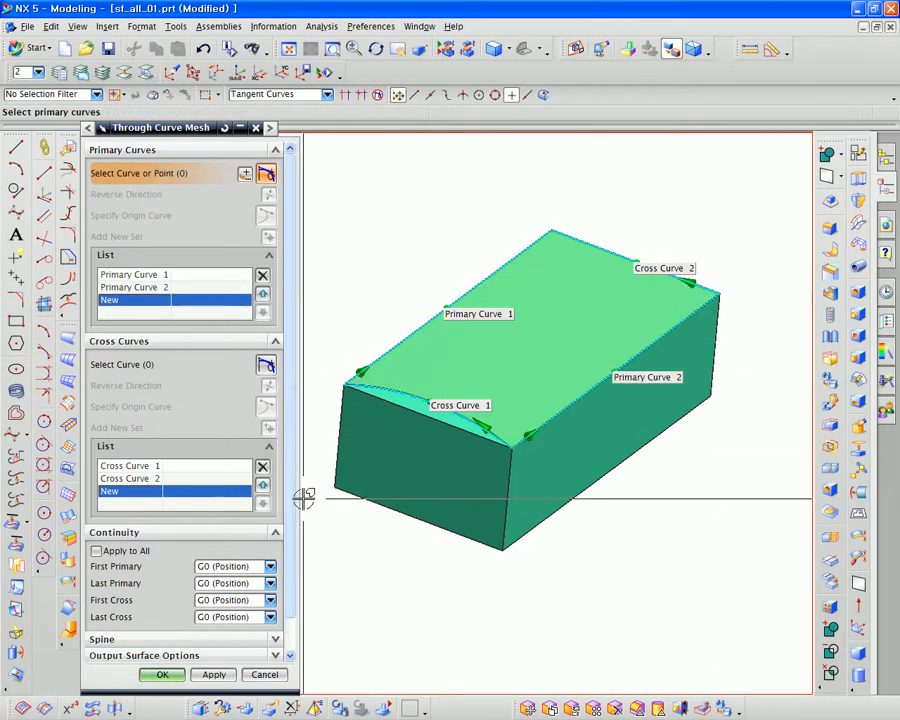
click(214, 676)
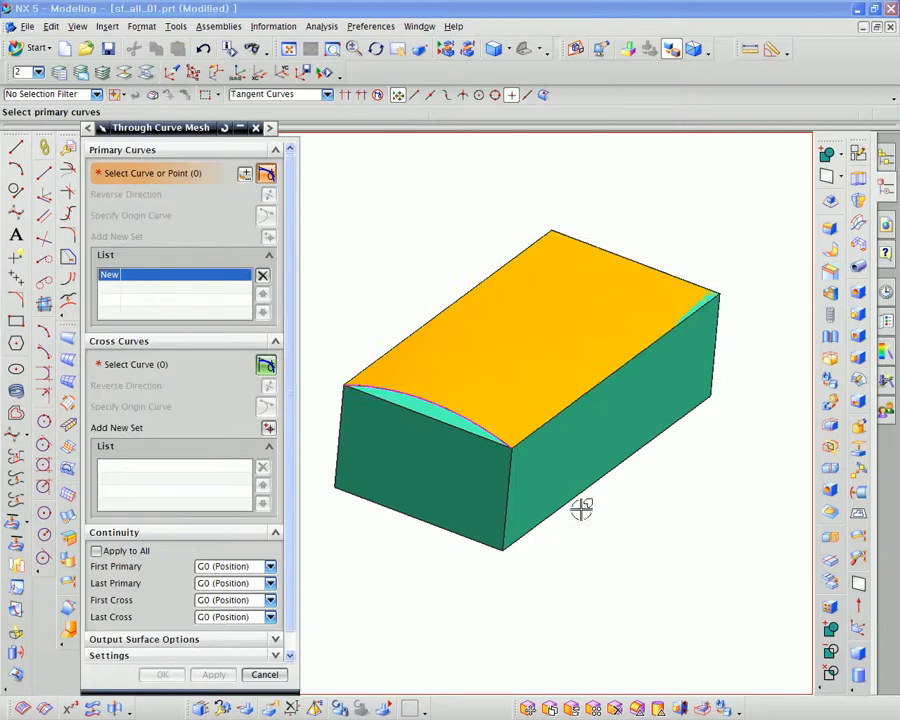
- Examine the Through Curve Mesh output surface options for emphasis and construction, and close the dialog without another surface
middle_drag(582, 506, 556, 450)
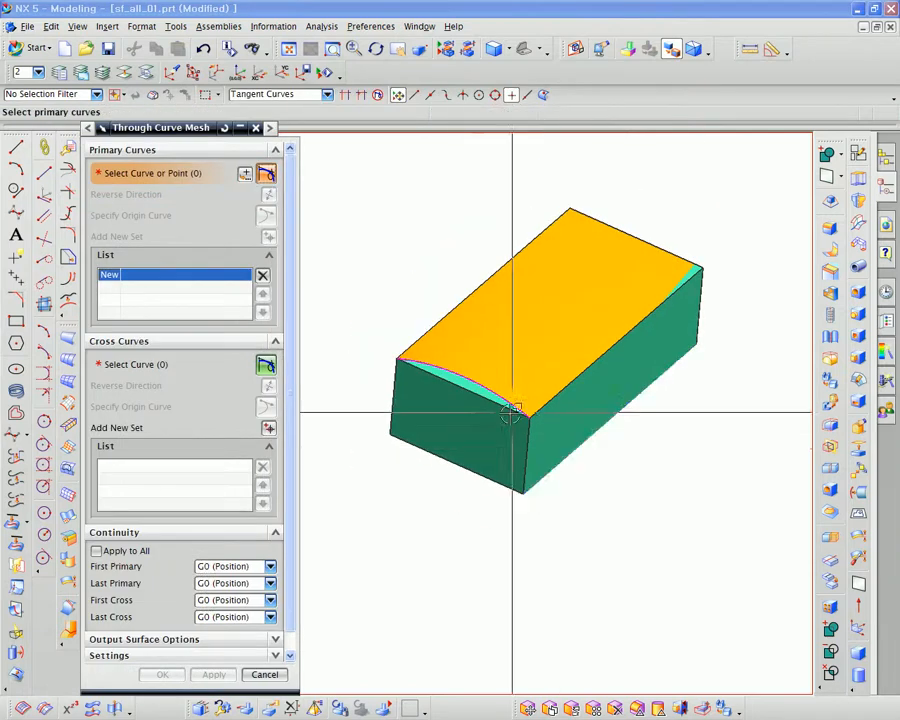
click(275, 639)
scroll(288, 640, down, 3)
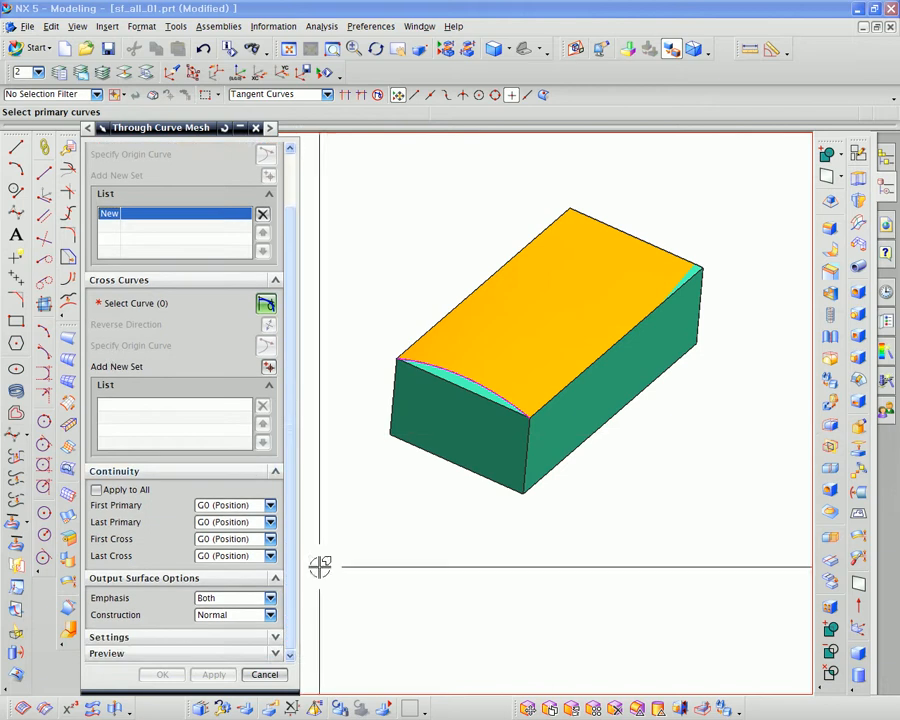
click(264, 676)
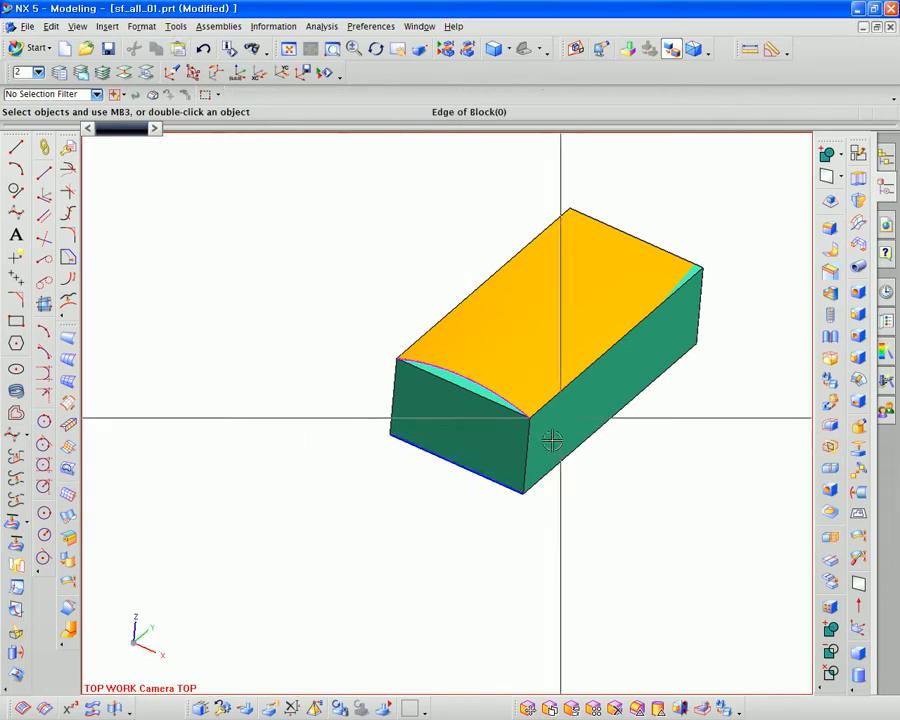
- Inspect the mesh surface against the leftmost block's top edges, front arc and side face
scroll(556, 440, up, 4)
scroll(546, 462, down, 3)
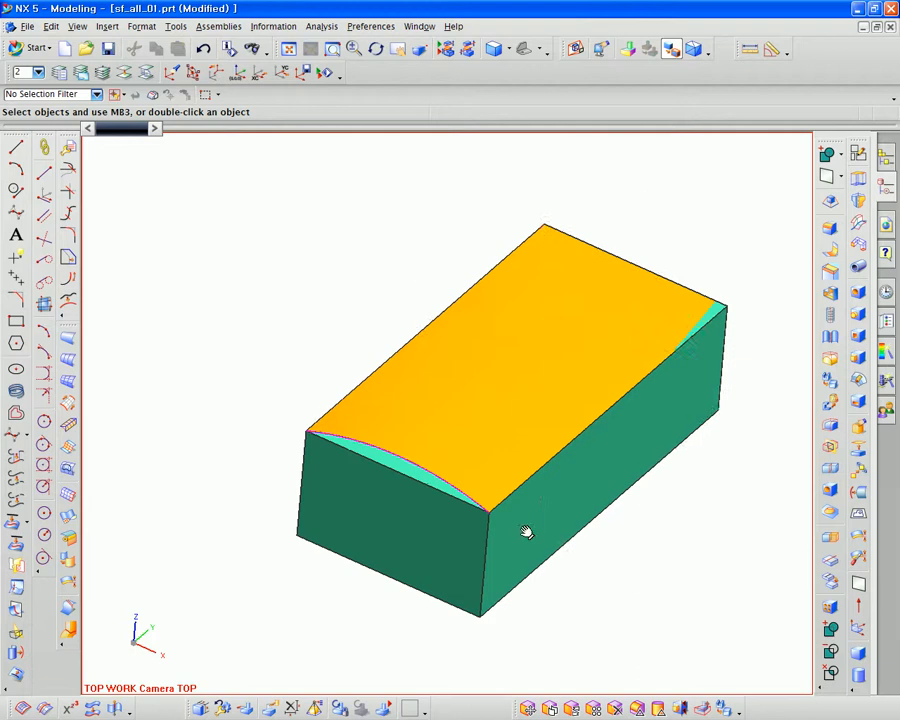
middle_drag(526, 532, 478, 520)
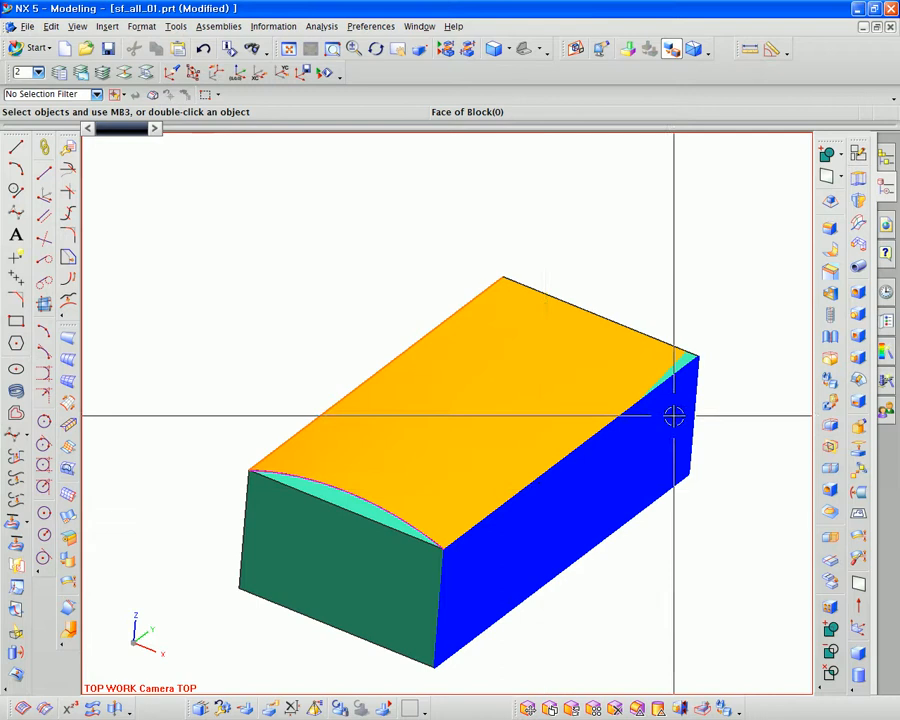
click(336, 436)
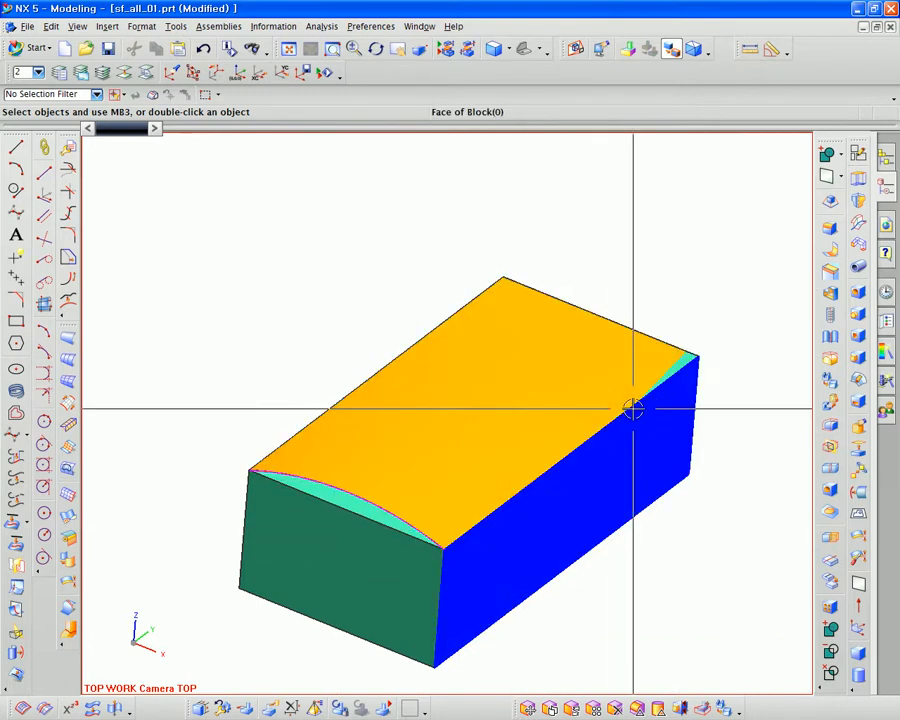
key(Escape)
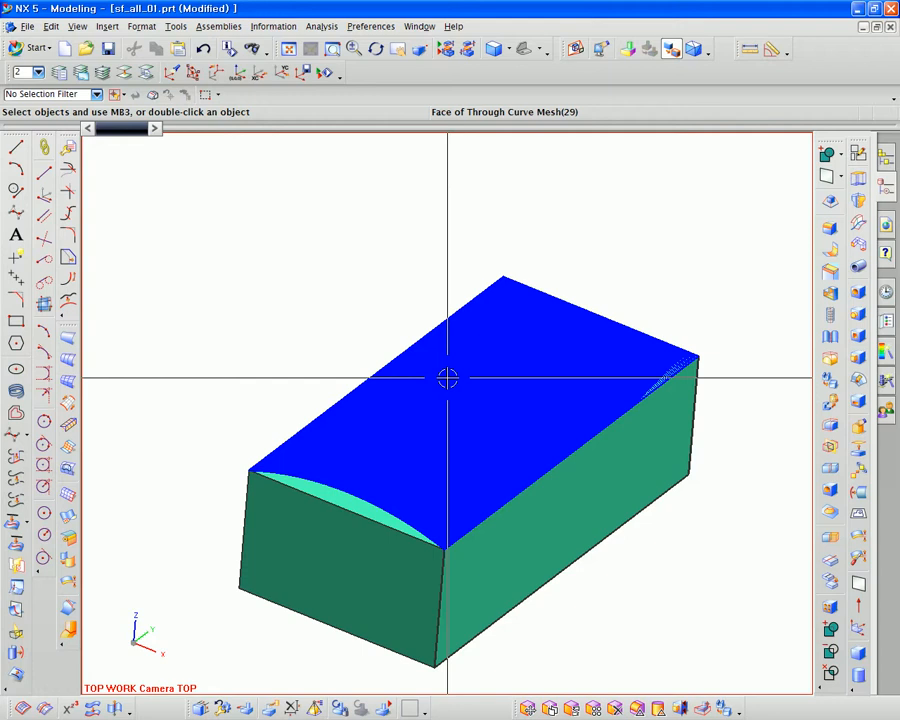
click(377, 391)
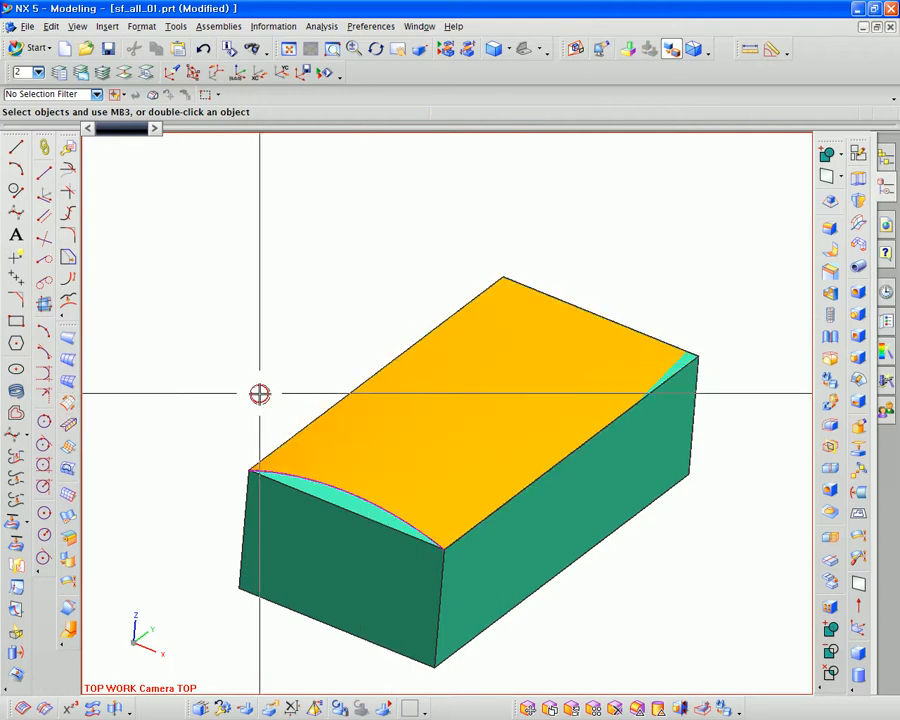
- Start a Swept surface for the leftmost block instead of another Through Curve Mesh
scroll(257, 392, down, 2)
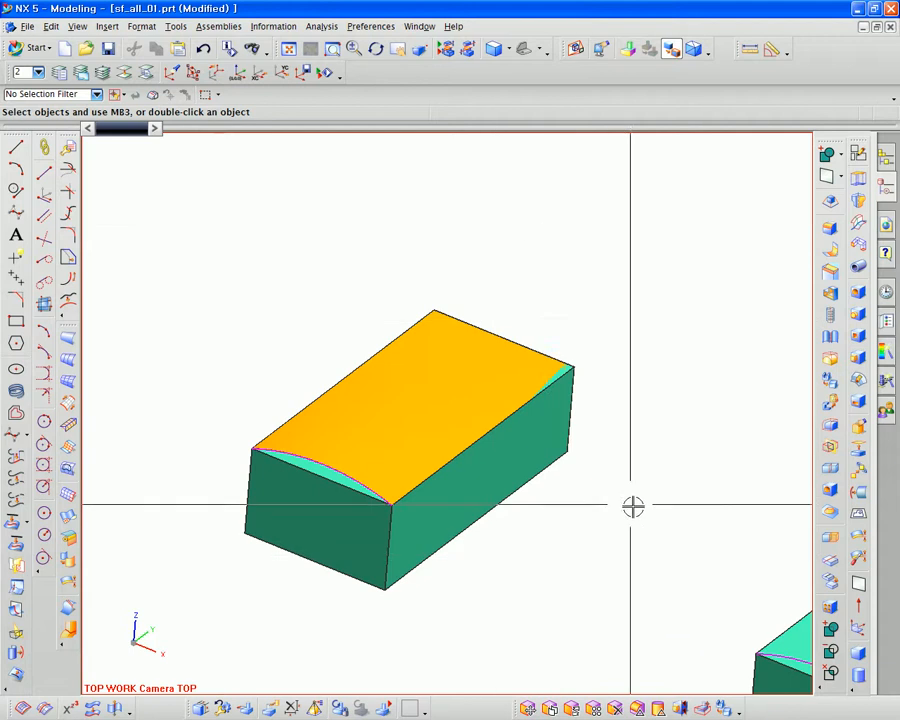
scroll(266, 380, down, 3)
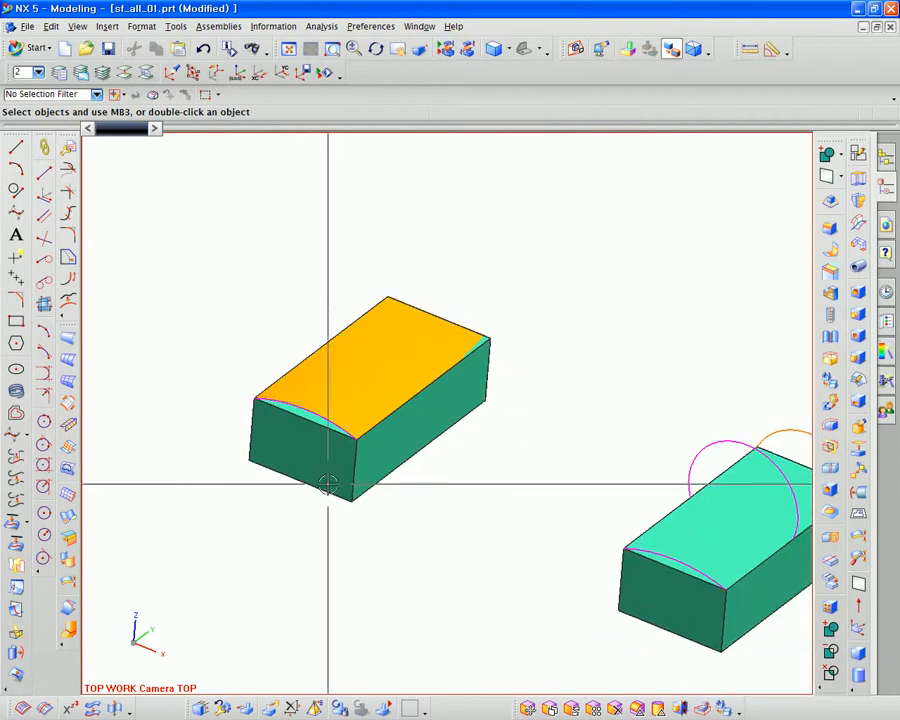
scroll(451, 488, up, 1)
scroll(451, 488, down, 1)
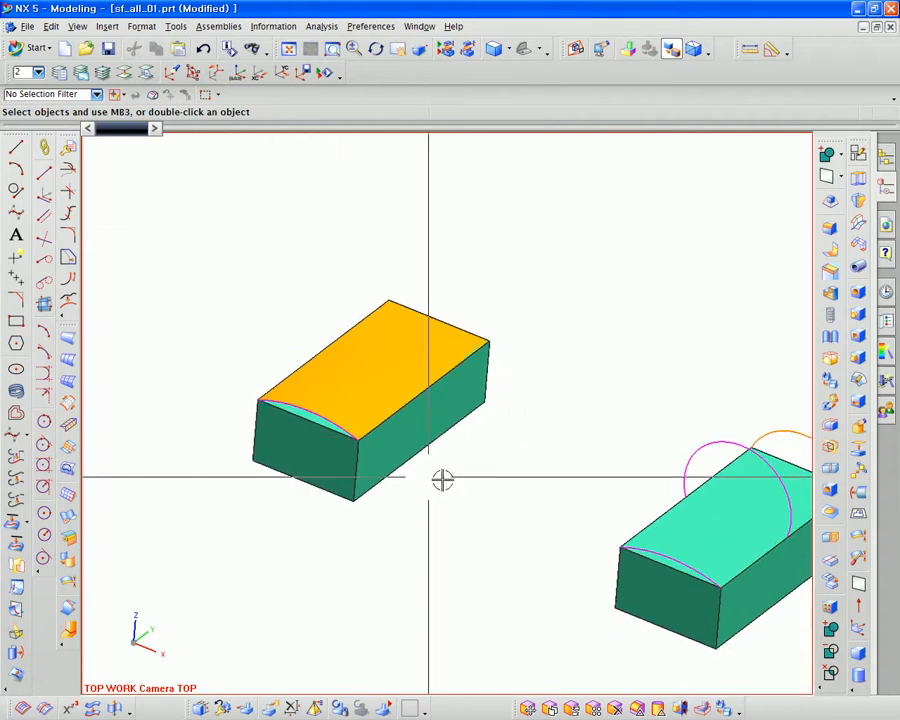
click(67, 387)
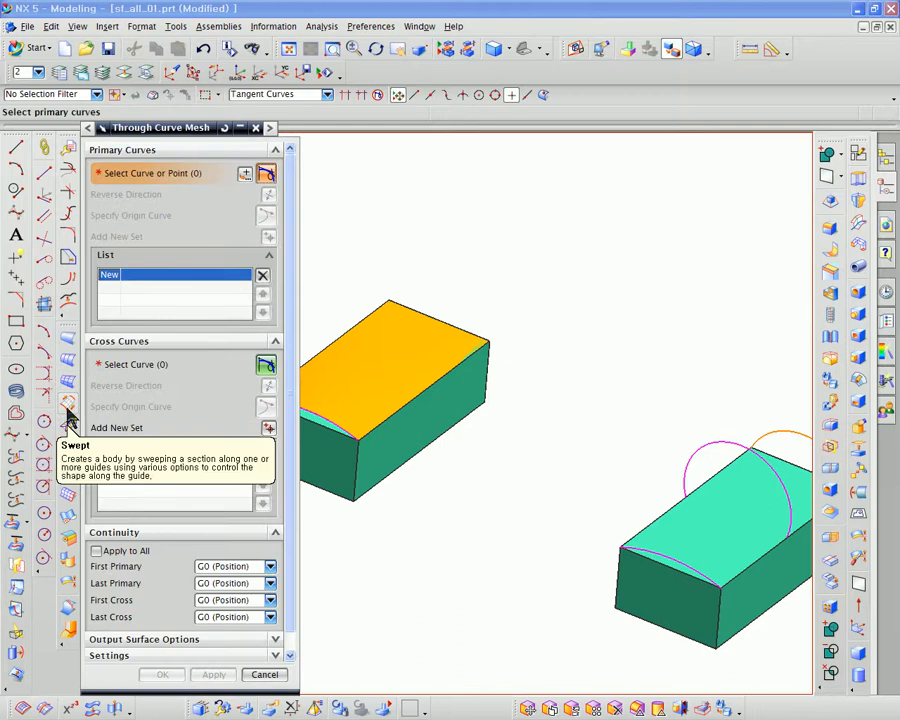
click(67, 410)
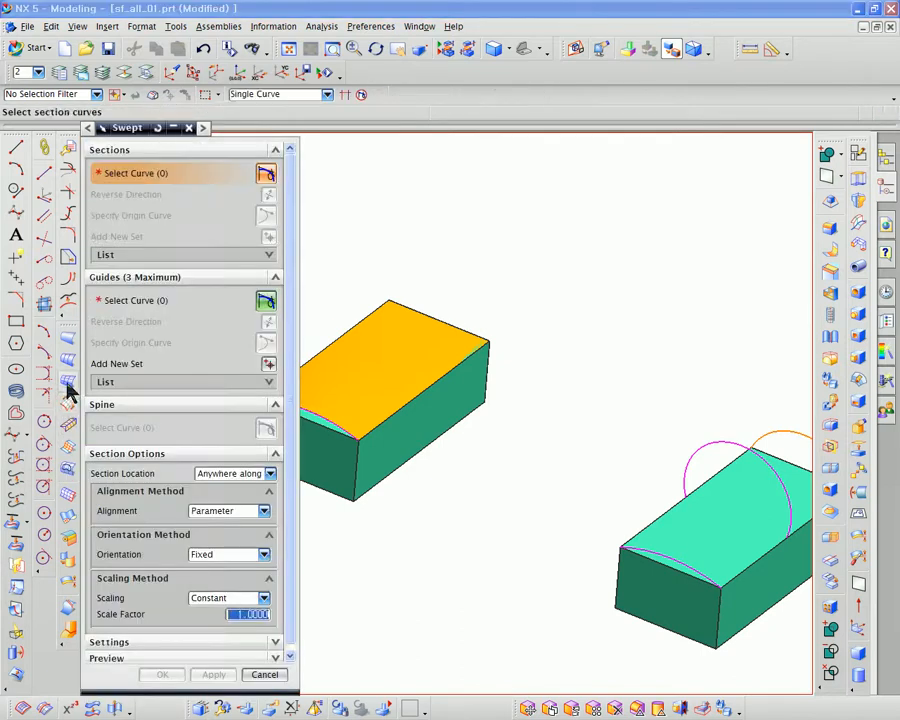
click(67, 404)
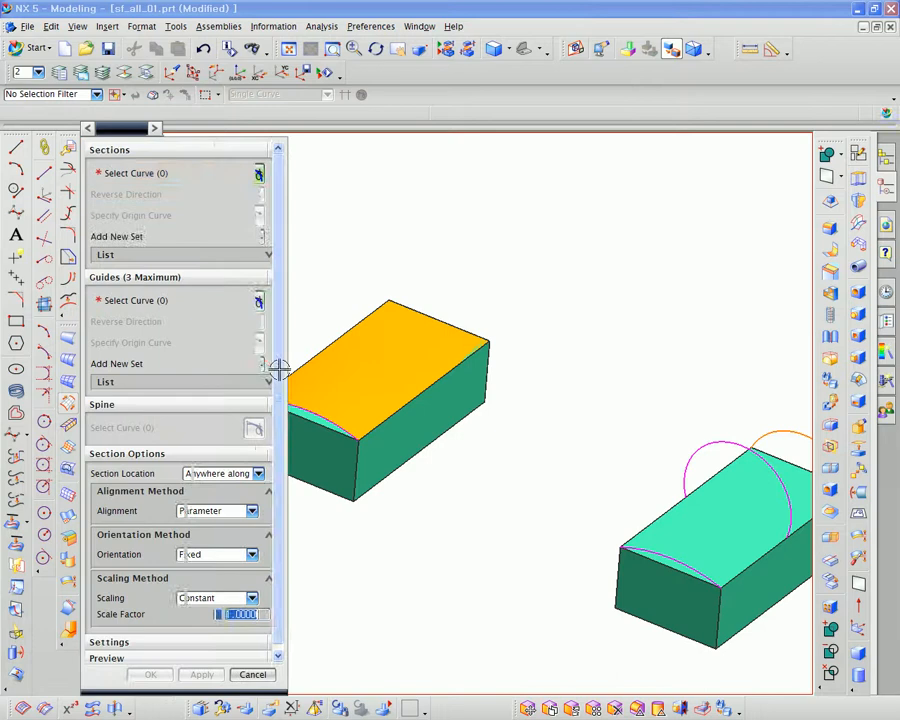
scroll(404, 321, down, 1)
shift+middle_drag(404, 321, 494, 321)
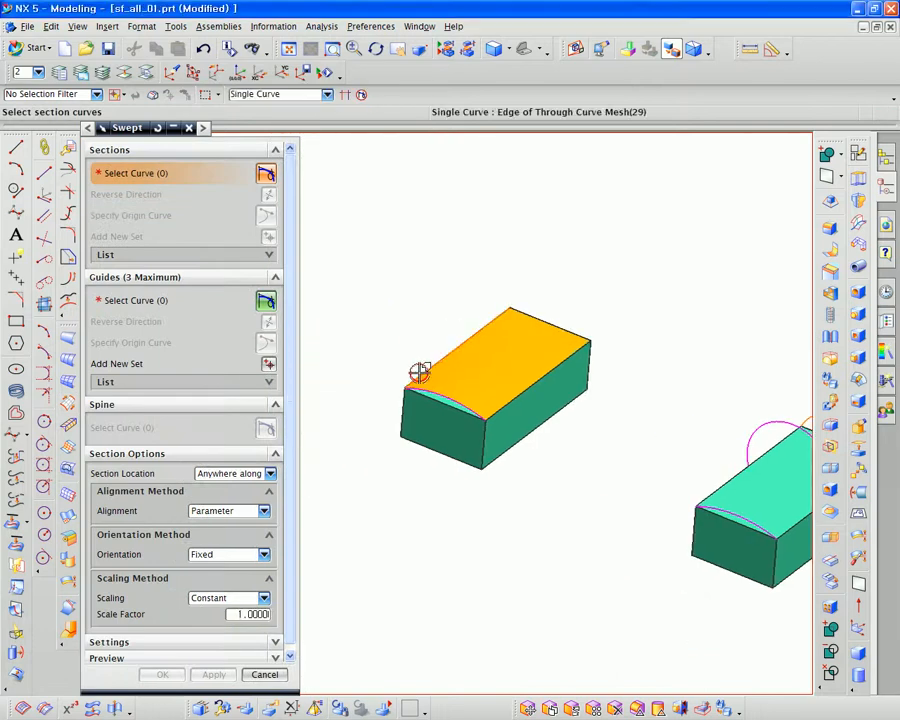
click(419, 372)
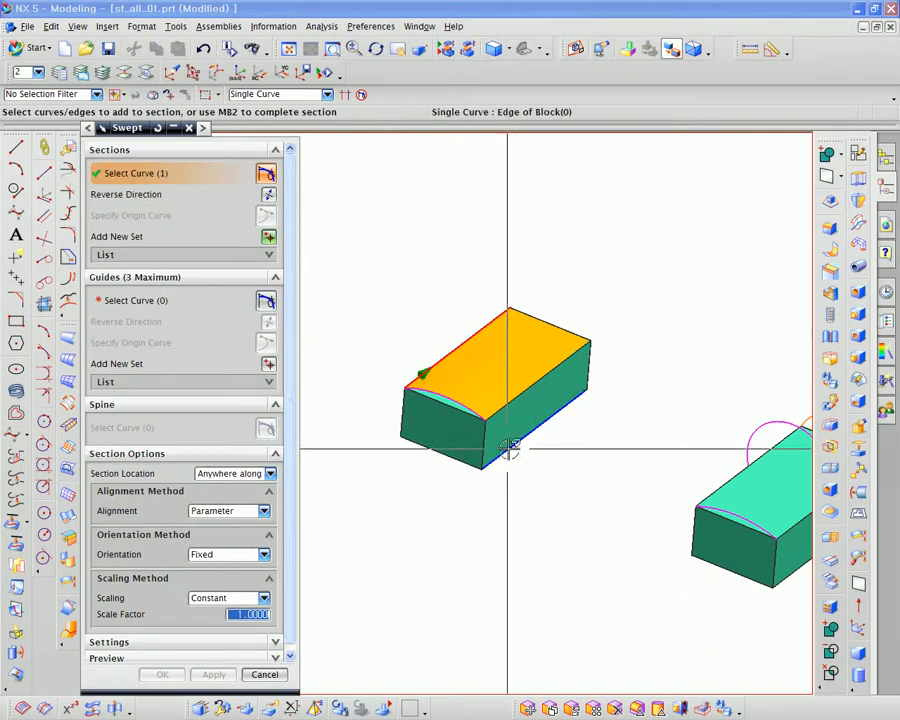
click(268, 236)
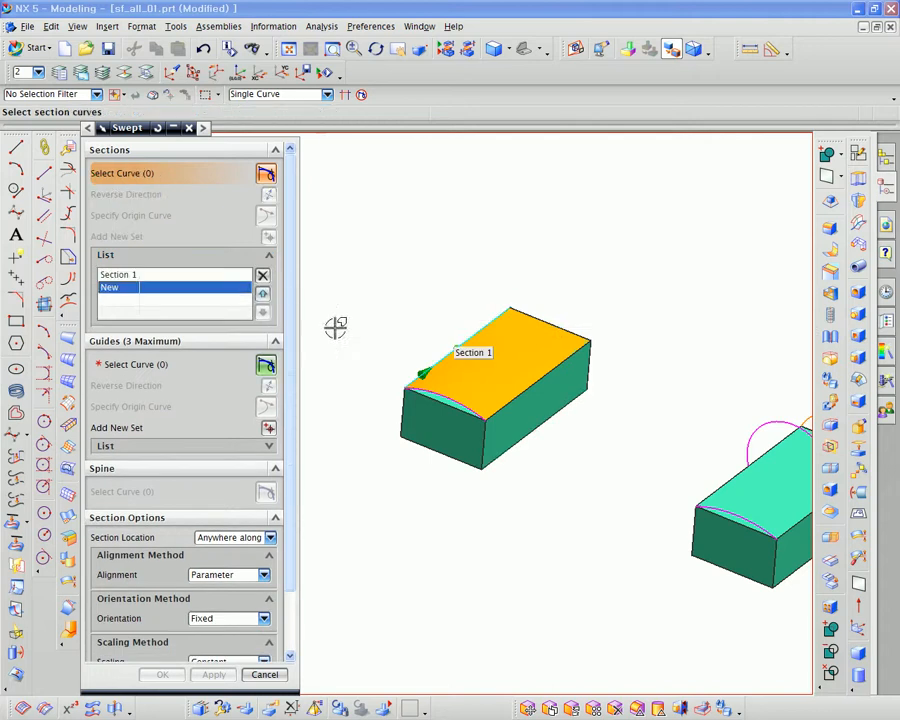
click(499, 409)
middle_click(391, 453)
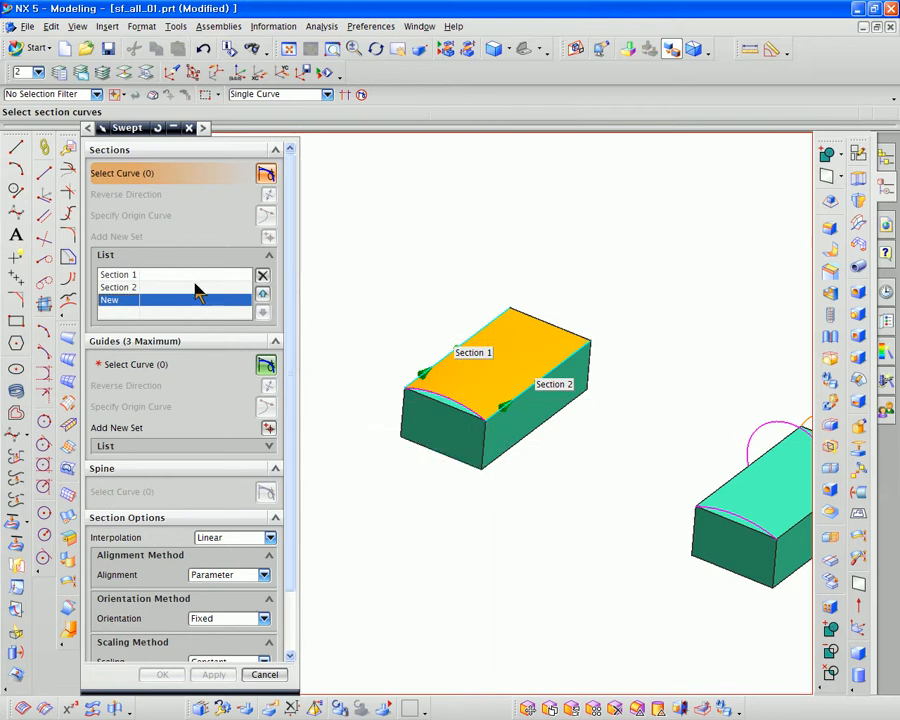
click(117, 288)
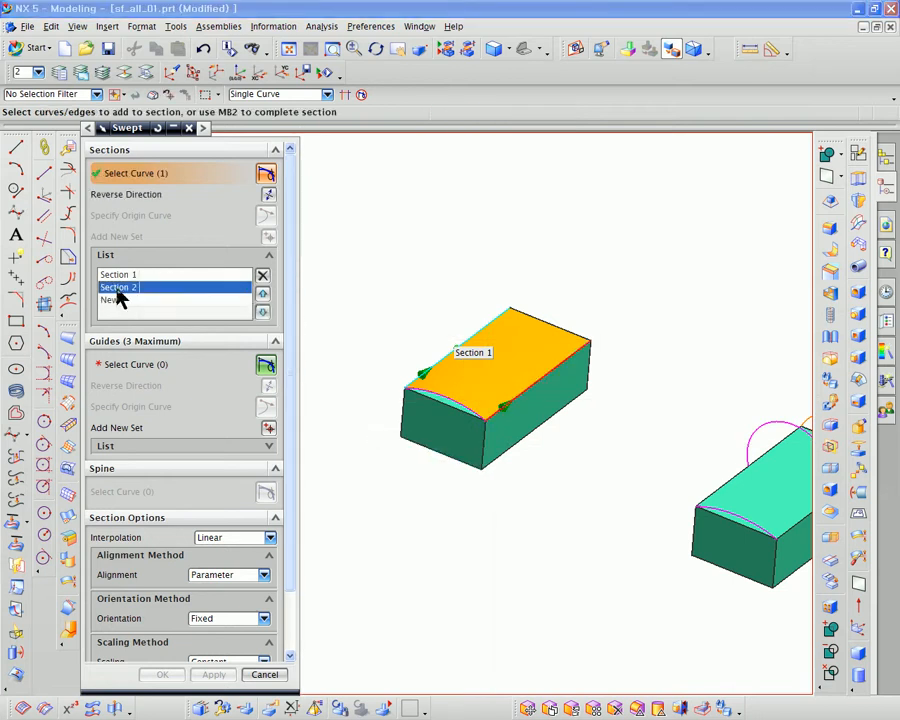
click(262, 277)
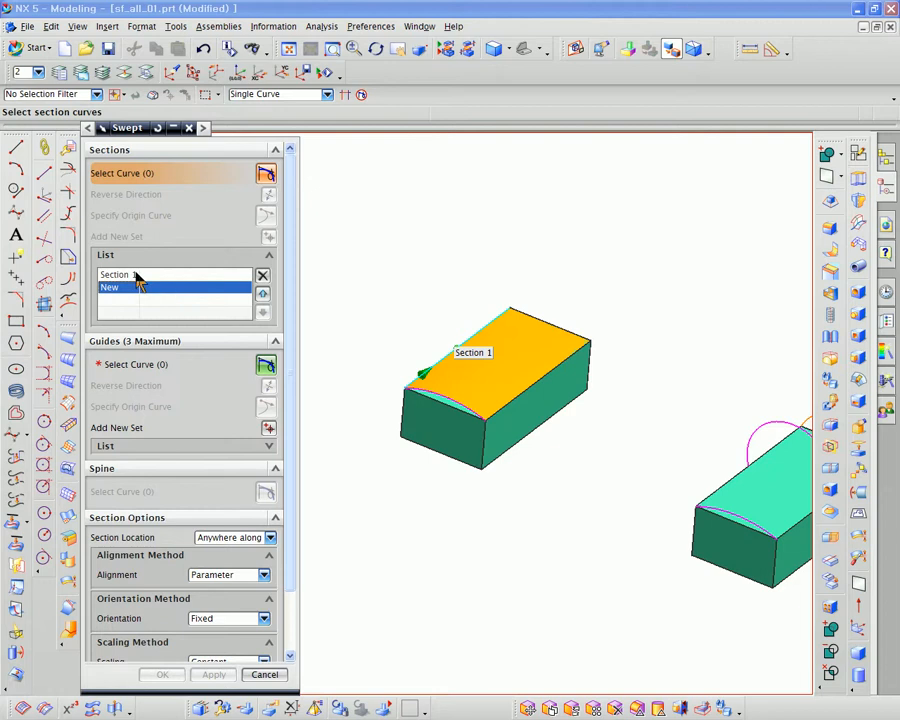
click(136, 275)
click(262, 277)
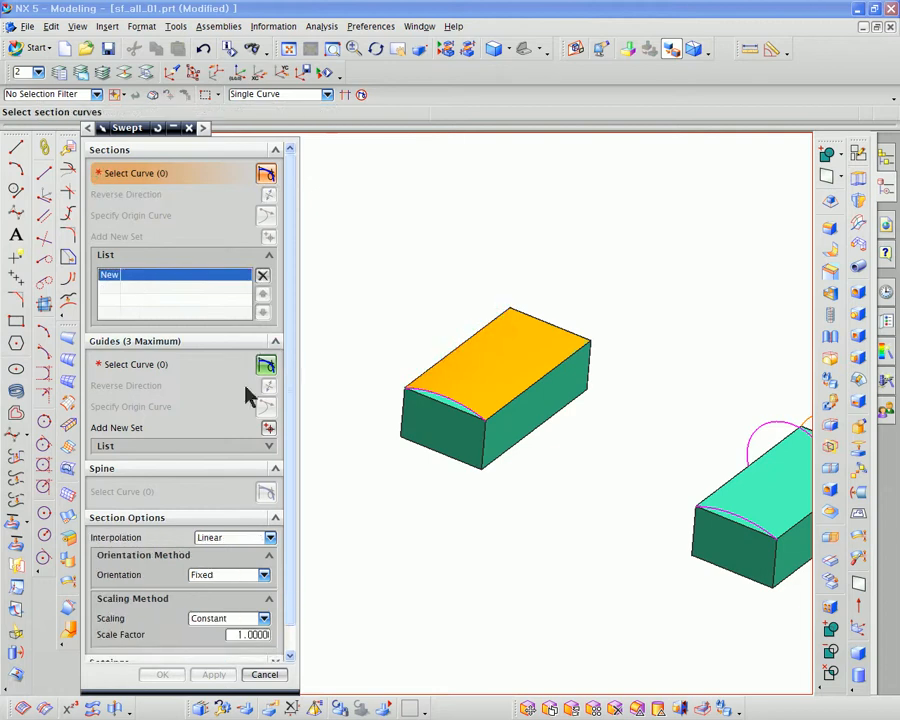
- Define the leftmost block's front arc and rear top edge as two separate swept sections
click(448, 415)
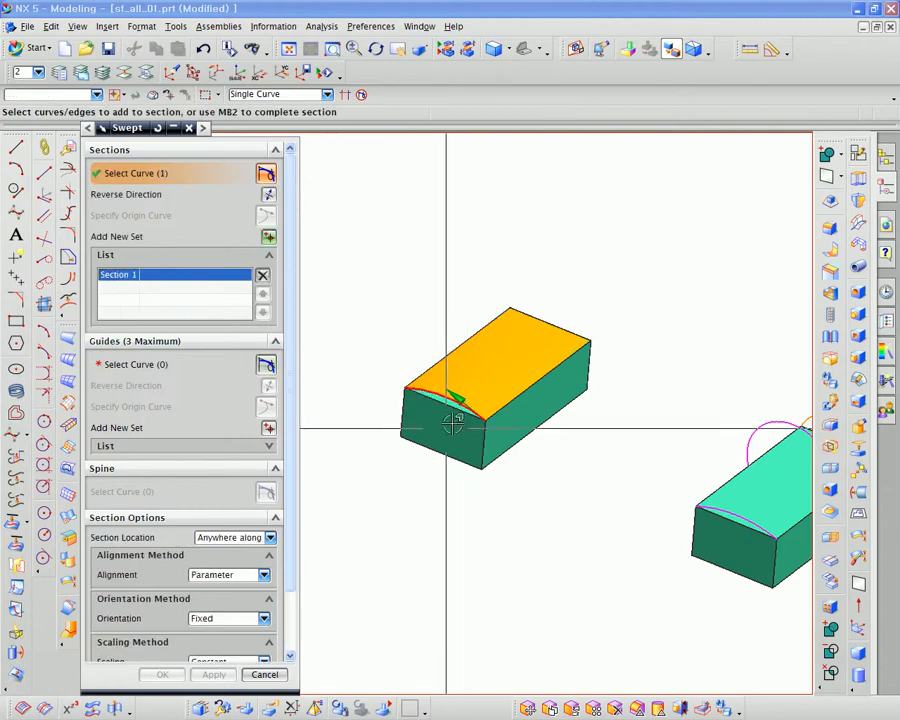
middle_click(377, 431)
click(578, 328)
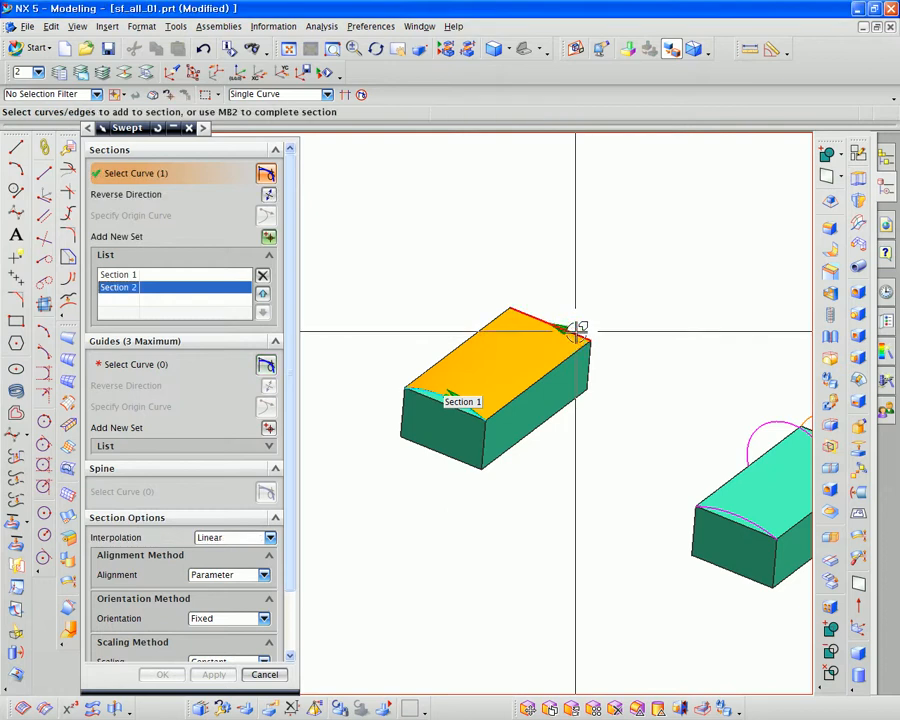
middle_click(337, 356)
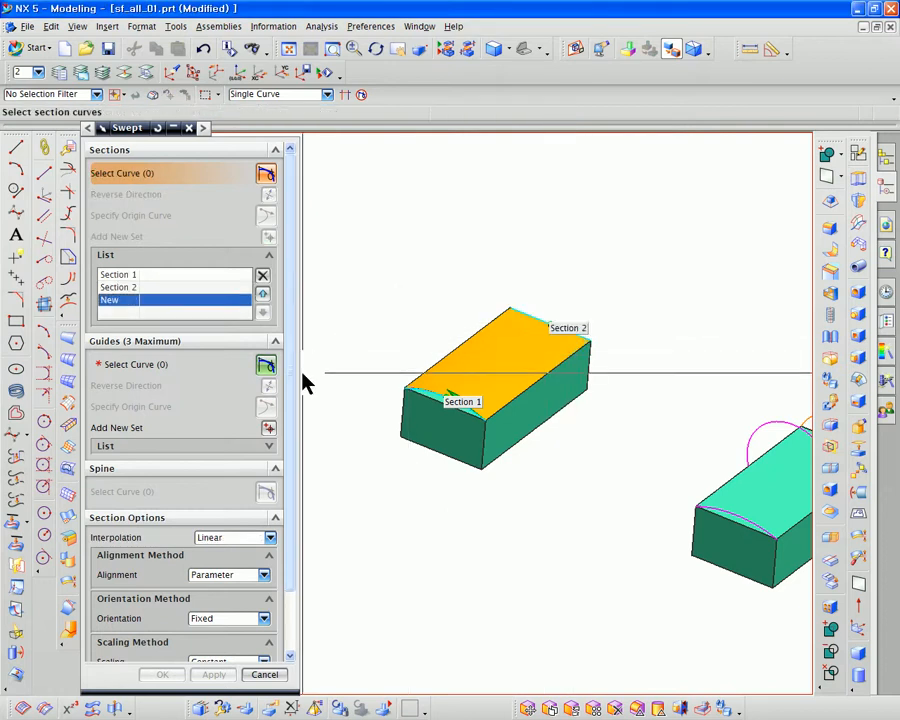
- Define the right and left long top edges as separate guides and create the swept surface with Linear interpolation
middle_click(305, 383)
click(498, 401)
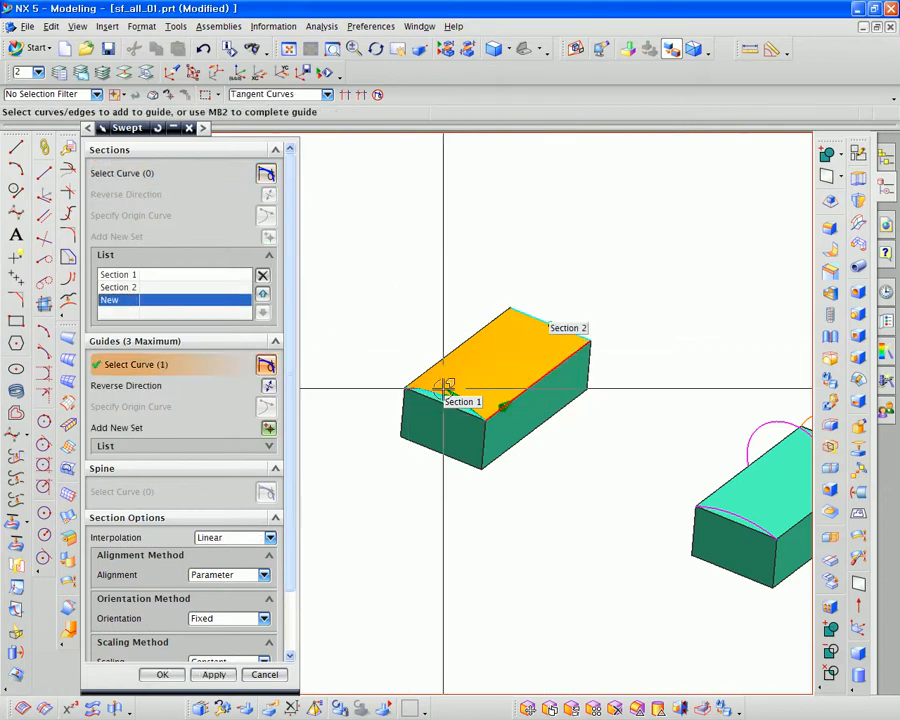
middle_click(376, 359)
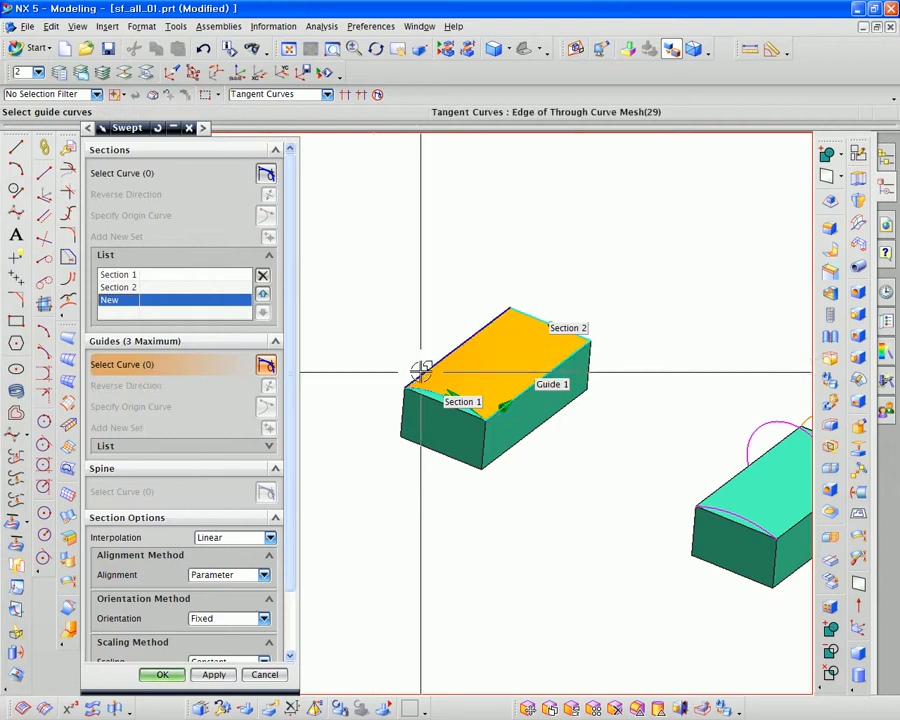
click(421, 371)
middle_click(354, 397)
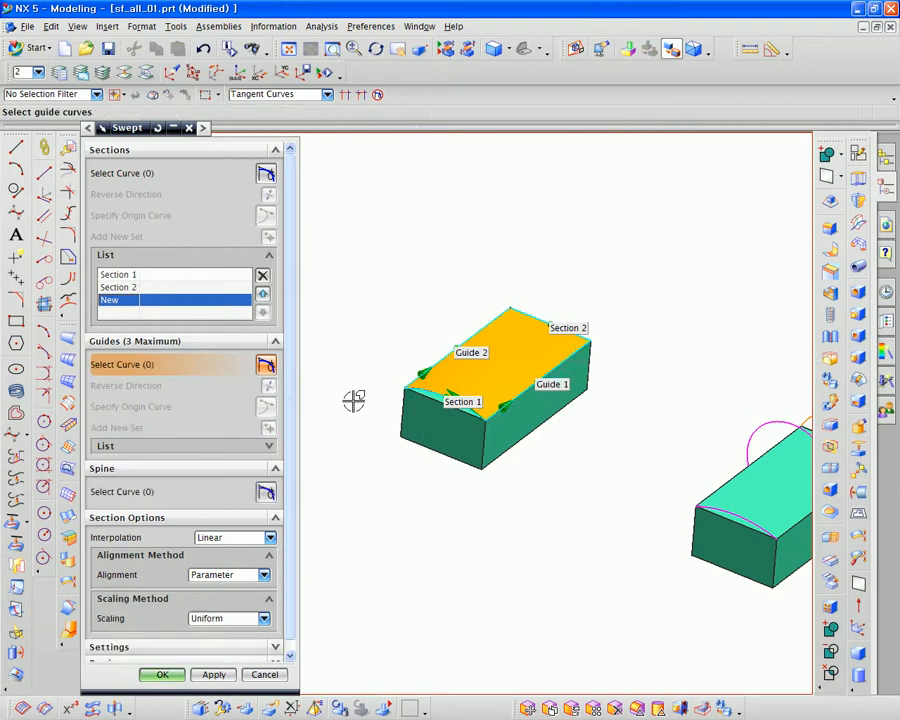
click(214, 676)
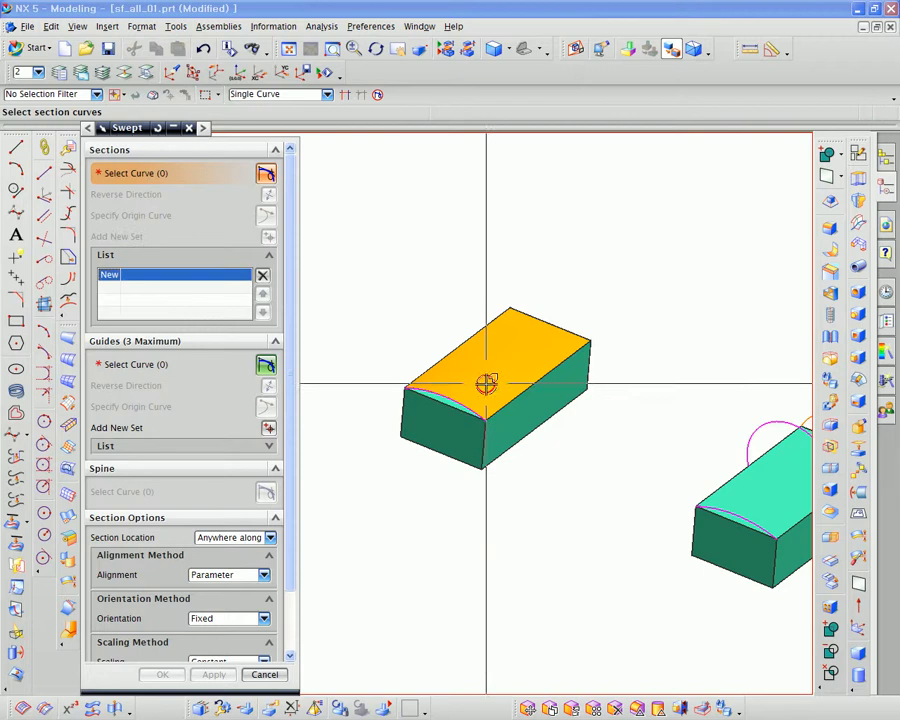
- Change the display color of the new swept surface on the leftmost block to cyan
scroll(485, 383, up, 5)
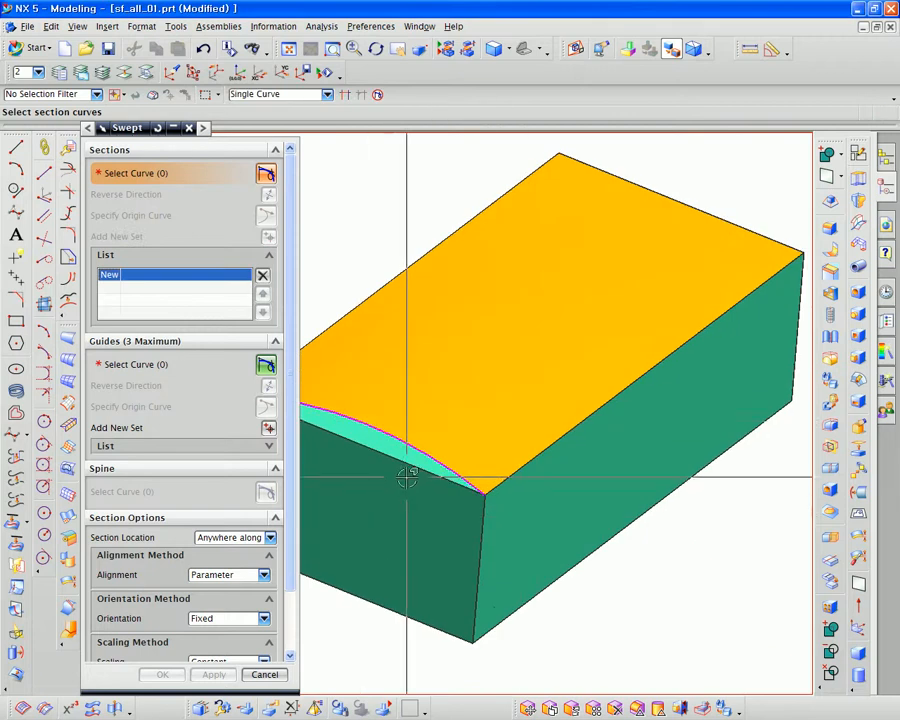
key(ctrl+j)
click(436, 350)
middle_click(304, 376)
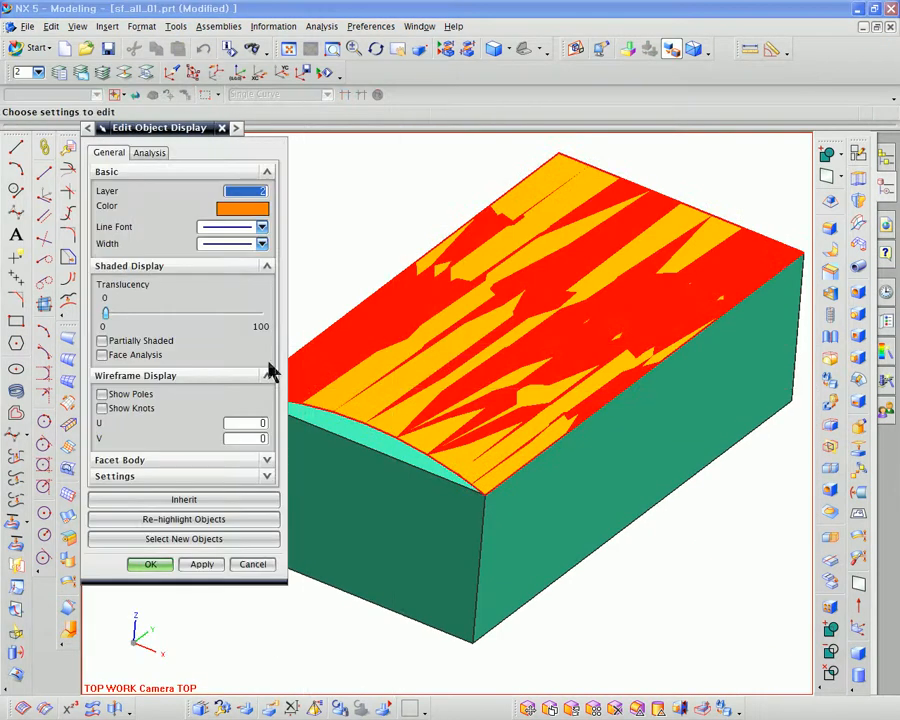
click(242, 209)
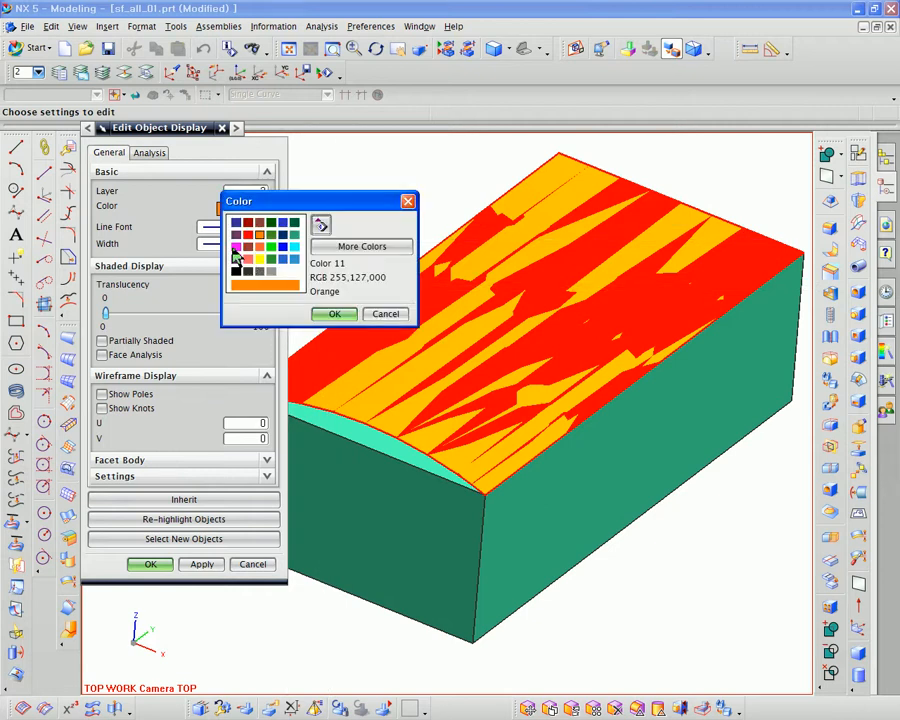
double_click(296, 258)
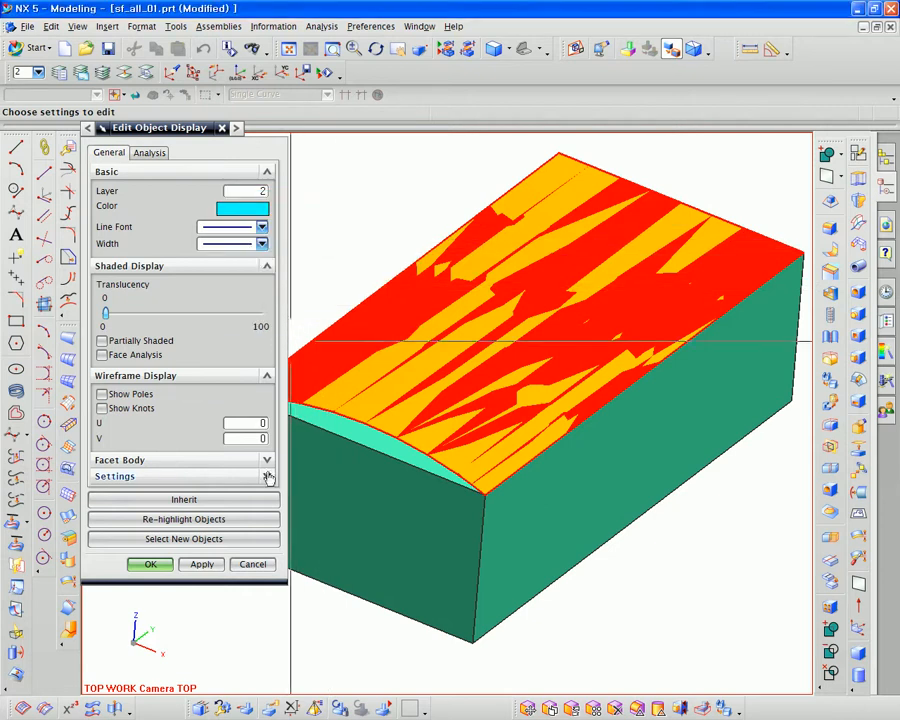
click(203, 565)
click(252, 565)
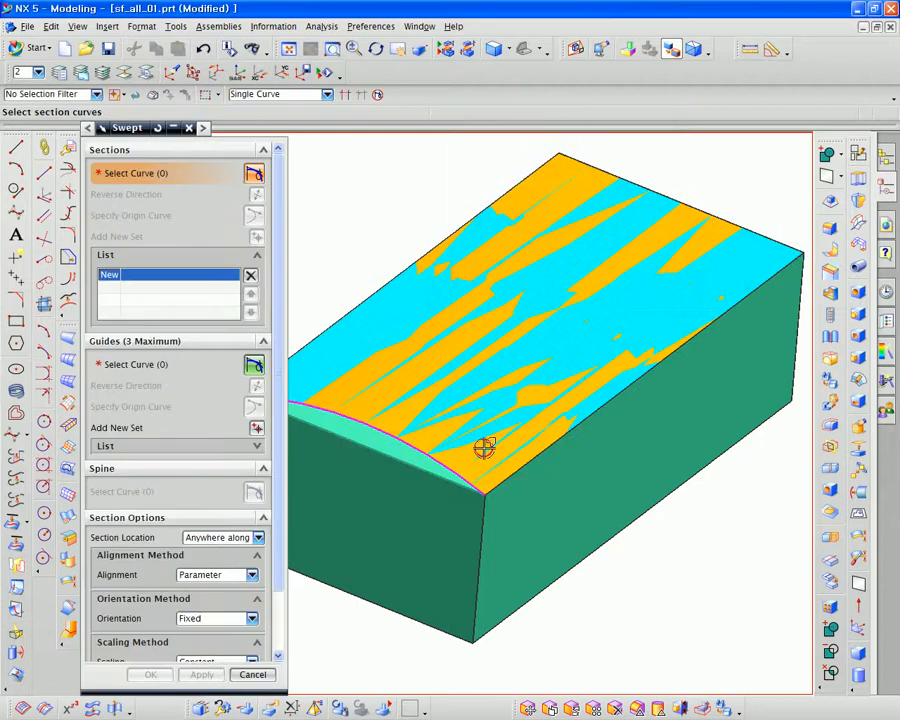
- Compare the overlapping swept and mesh surfaces, review the Swept options, and close the dialog without another surface
middle_drag(482, 450, 474, 408)
scroll(476, 414, down, 2)
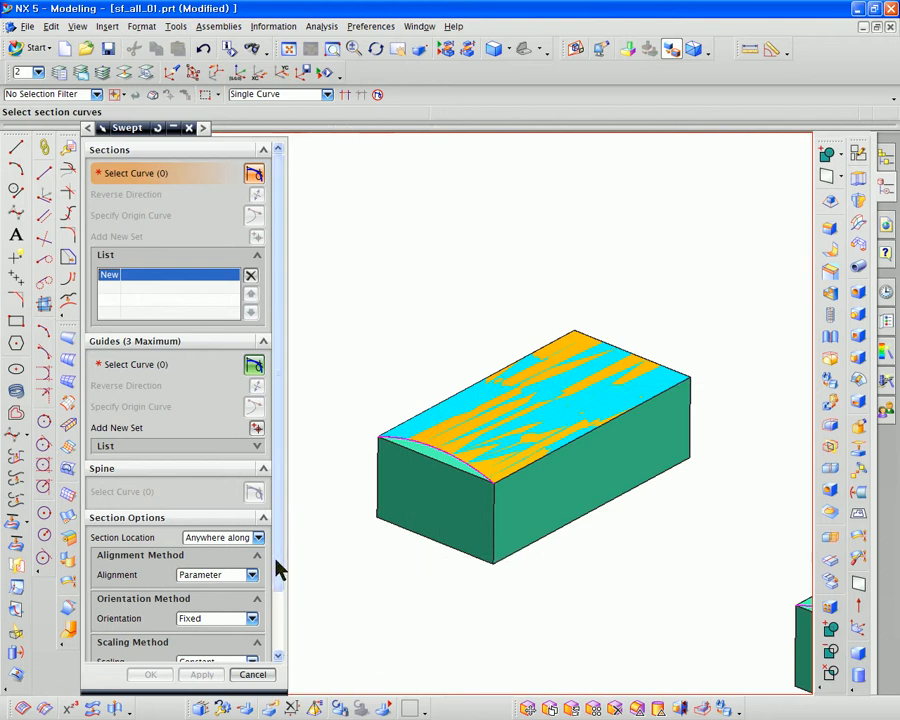
scroll(278, 568, down, 2)
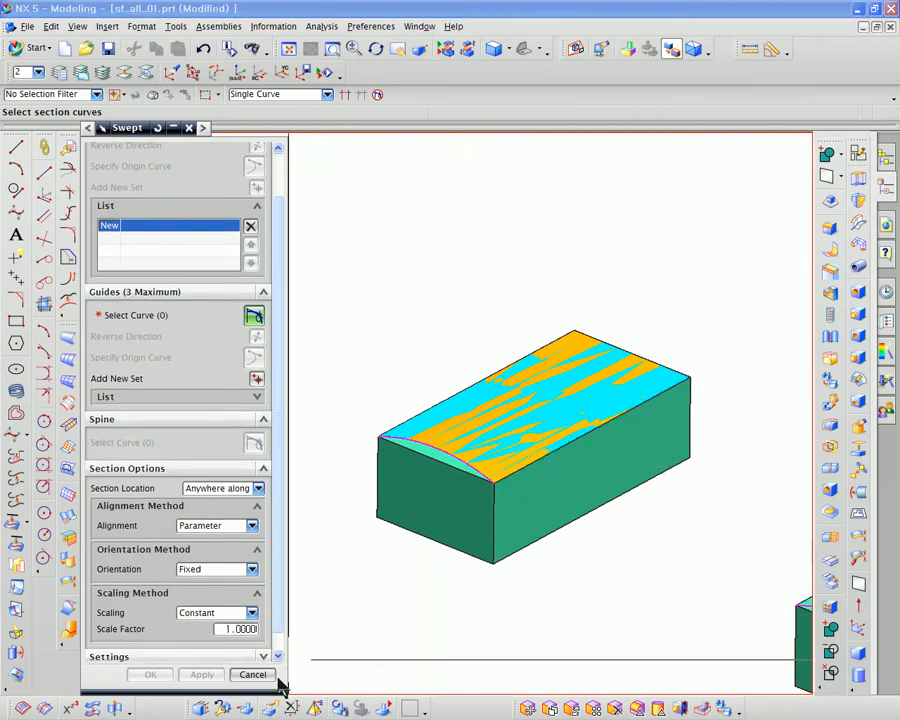
click(262, 675)
- Examine the Through Curve Mesh continuity settings with First Primary at G1 (Tangent), and close the dialog without creating a surface
click(66, 382)
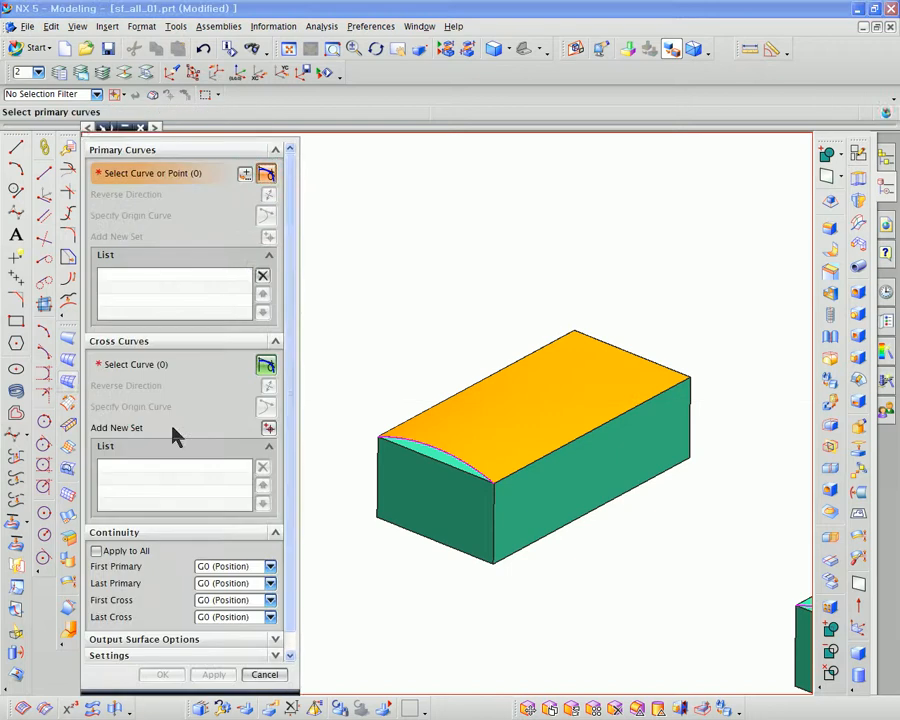
scroll(280, 589, down, 1)
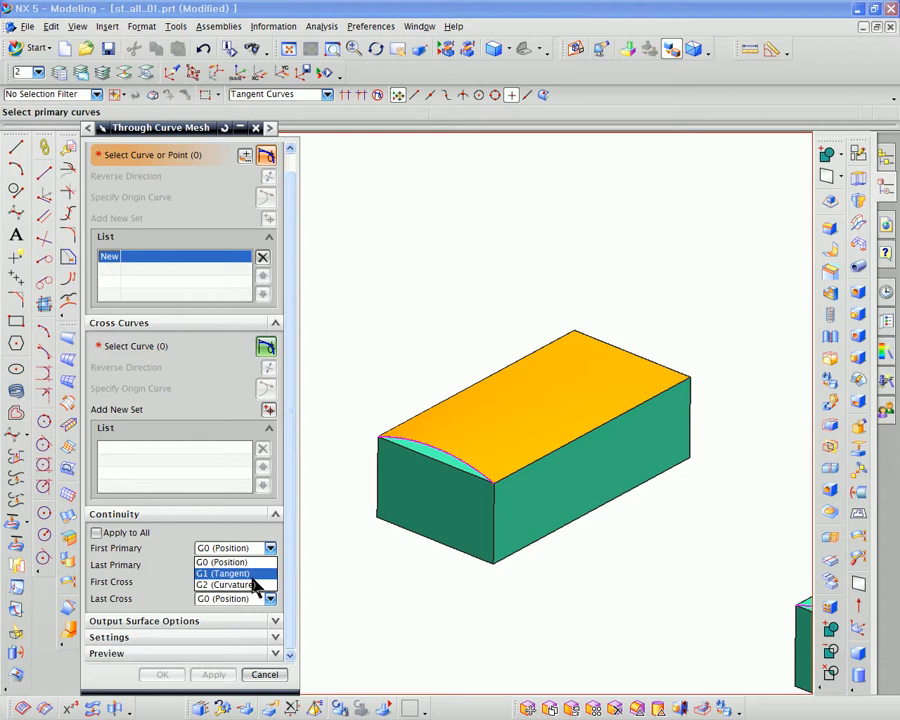
click(253, 576)
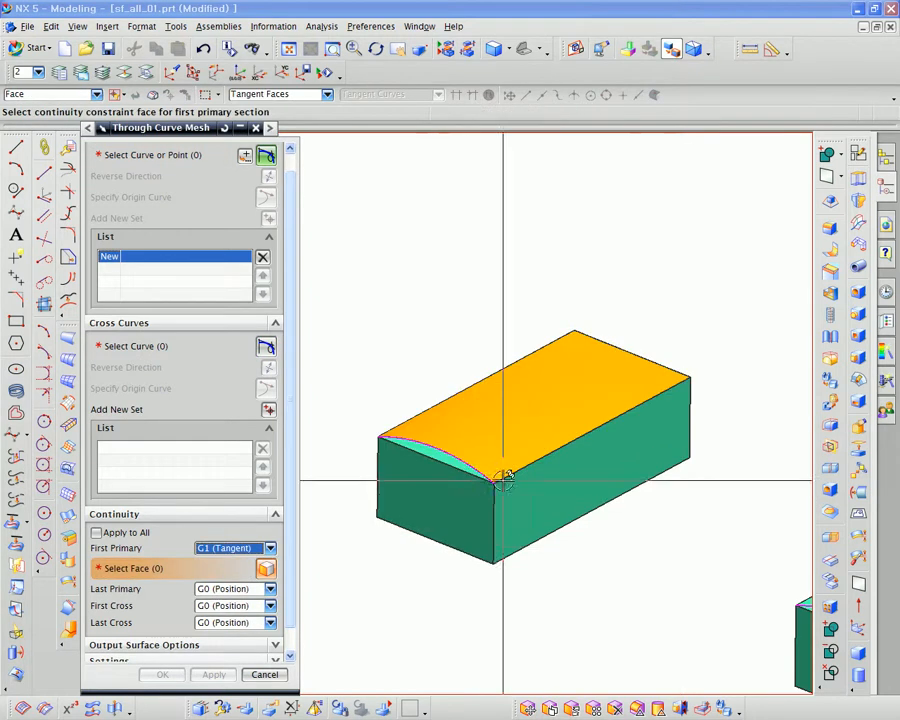
click(264, 677)
- Replace the leftmost block's flat top face with the curved swept surface
middle_drag(512, 536, 516, 560)
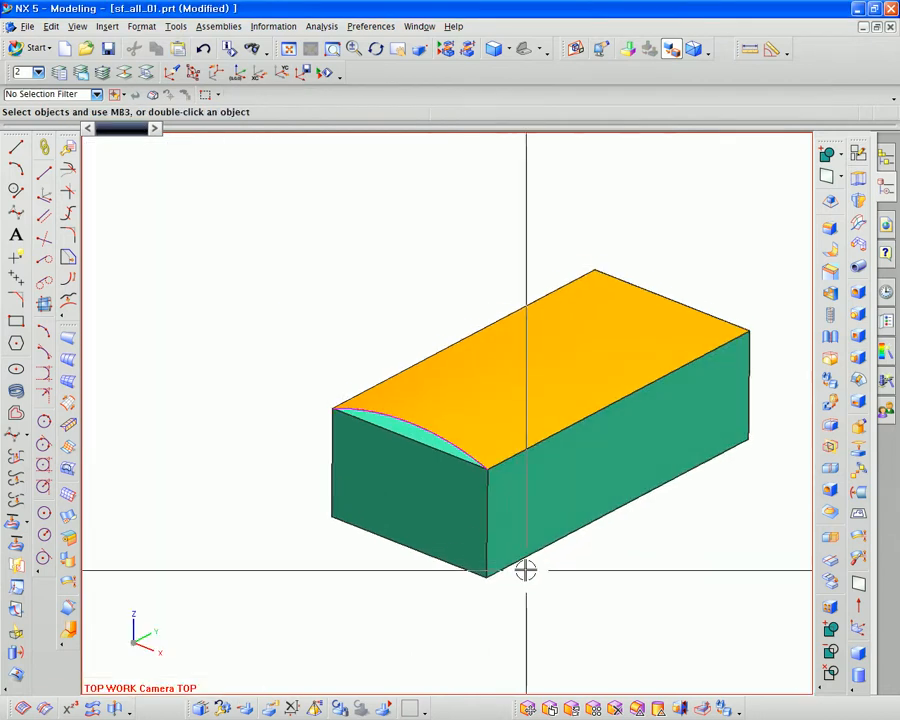
click(573, 708)
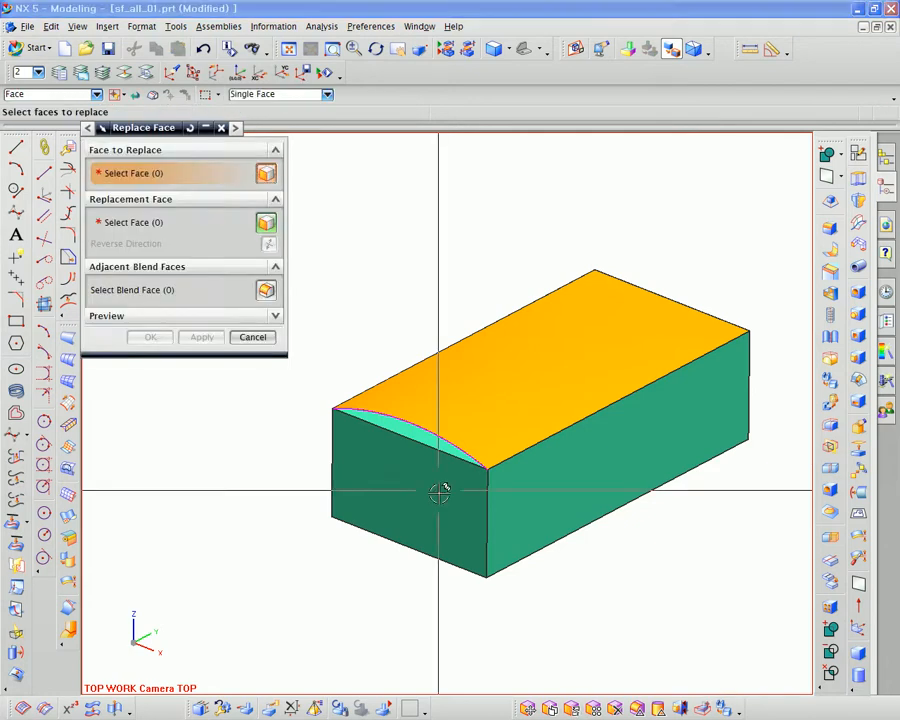
click(422, 432)
middle_click(291, 410)
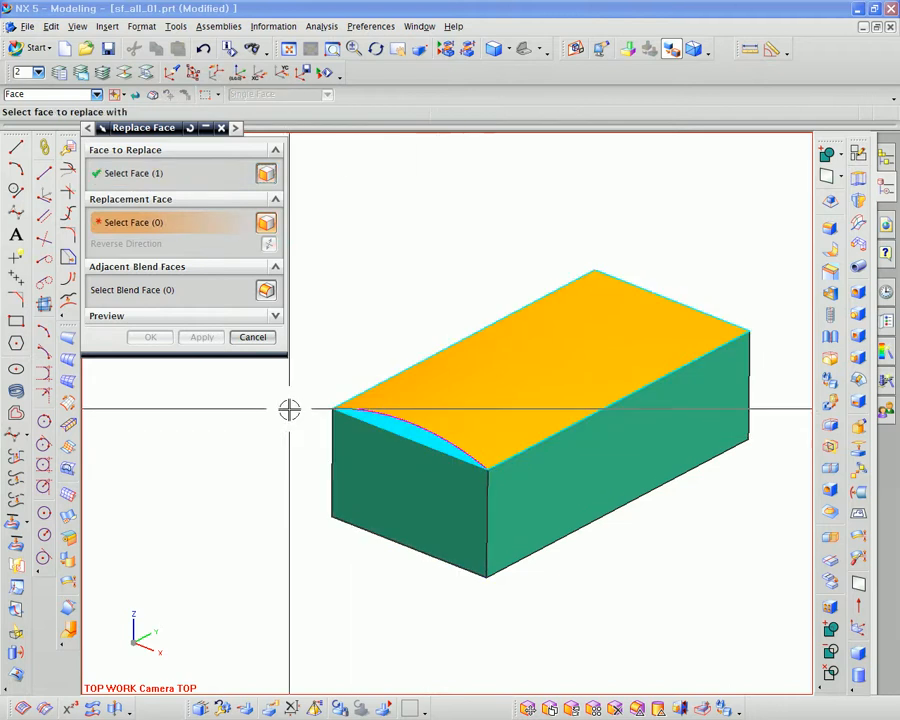
click(475, 395)
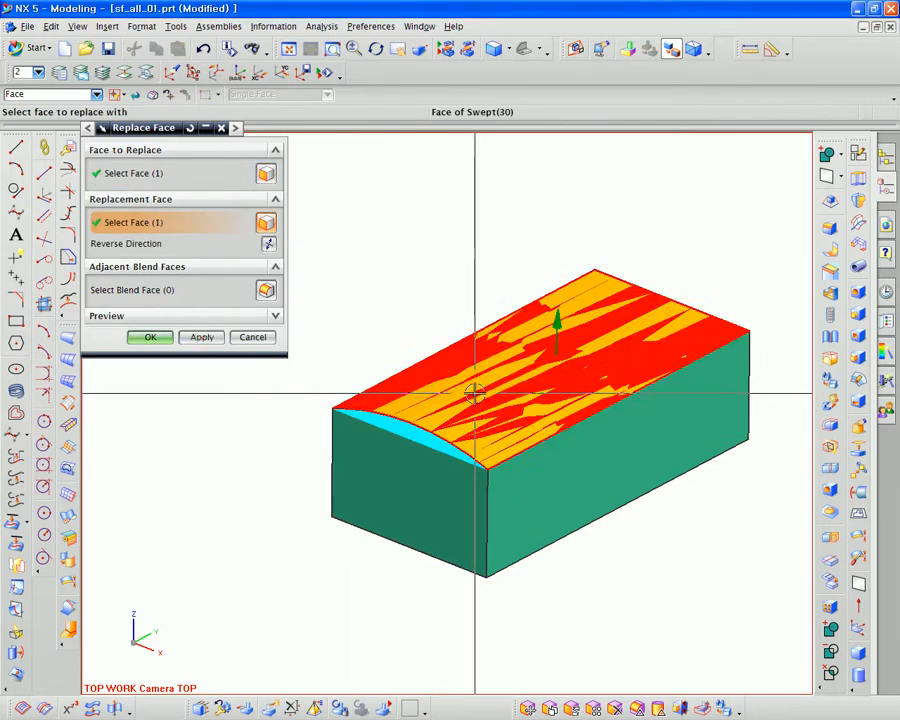
click(204, 337)
scroll(445, 410, down, 3)
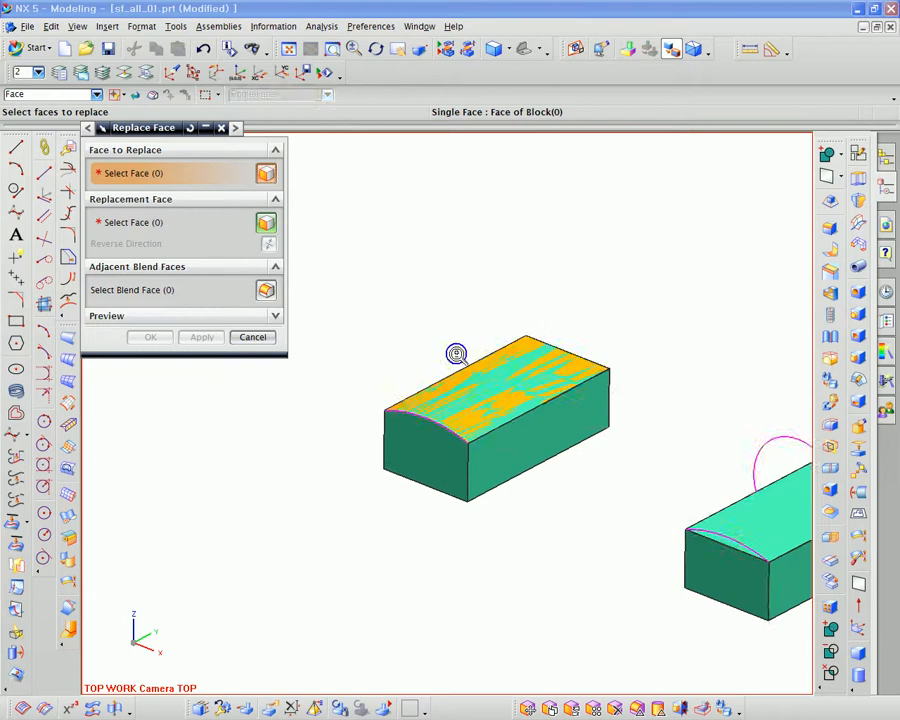
- Define a Through Curves surface over the second block from its three arcs, front to back, keeping G0 (Position) at both ends
shift+middle_drag(456, 353, 417, 390)
scroll(305, 408, down, 2)
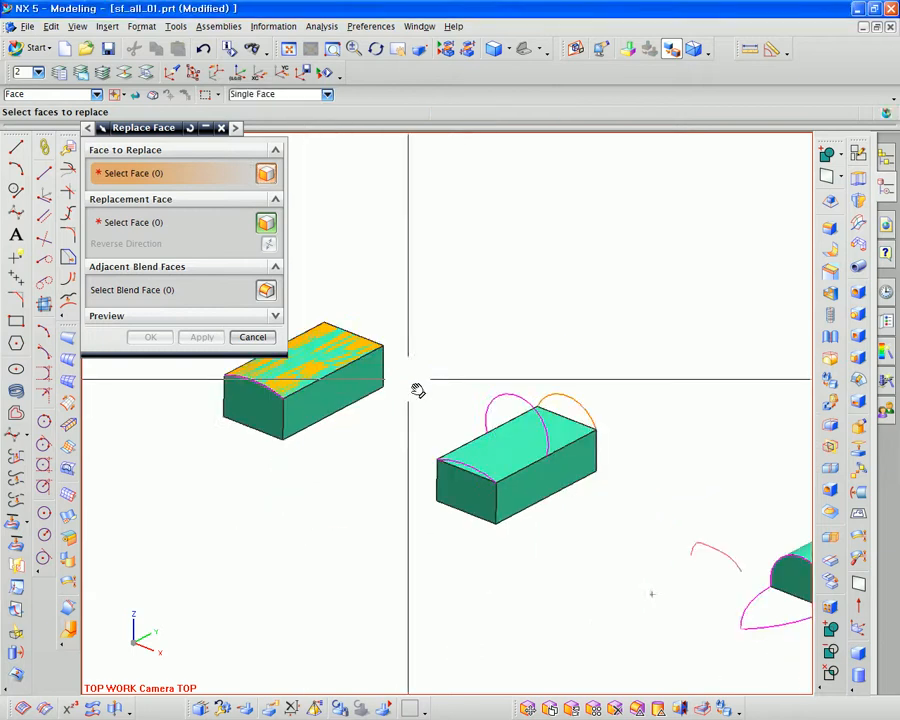
scroll(528, 499, up, 4)
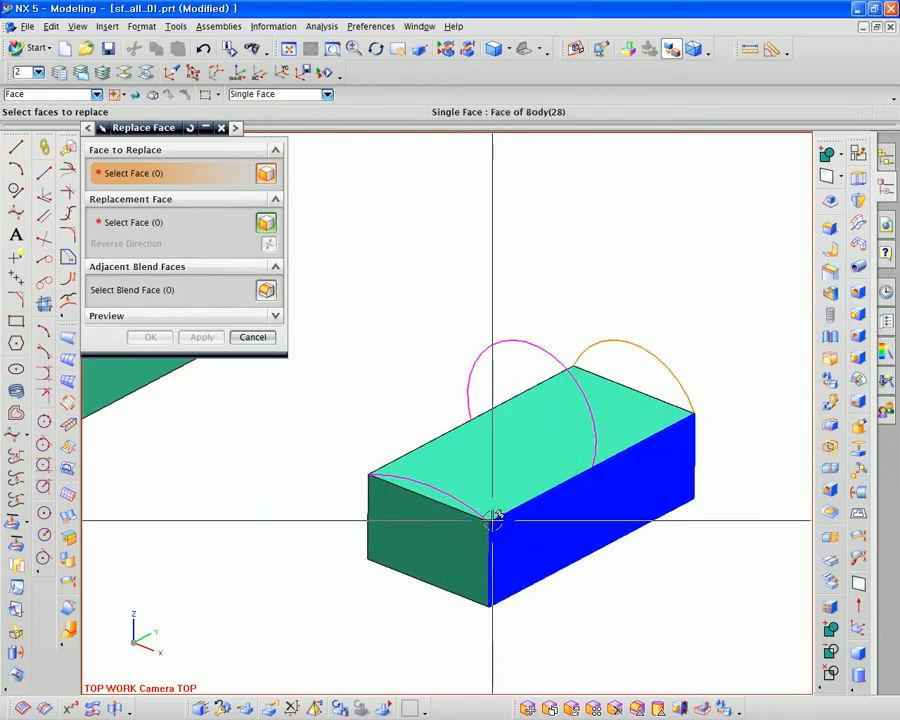
click(68, 362)
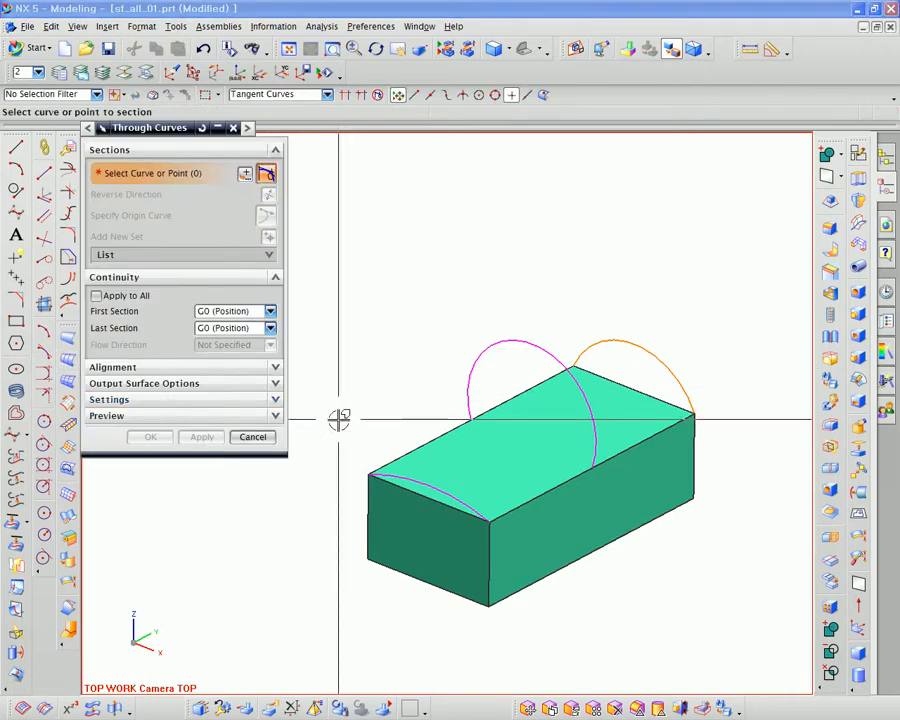
click(464, 501)
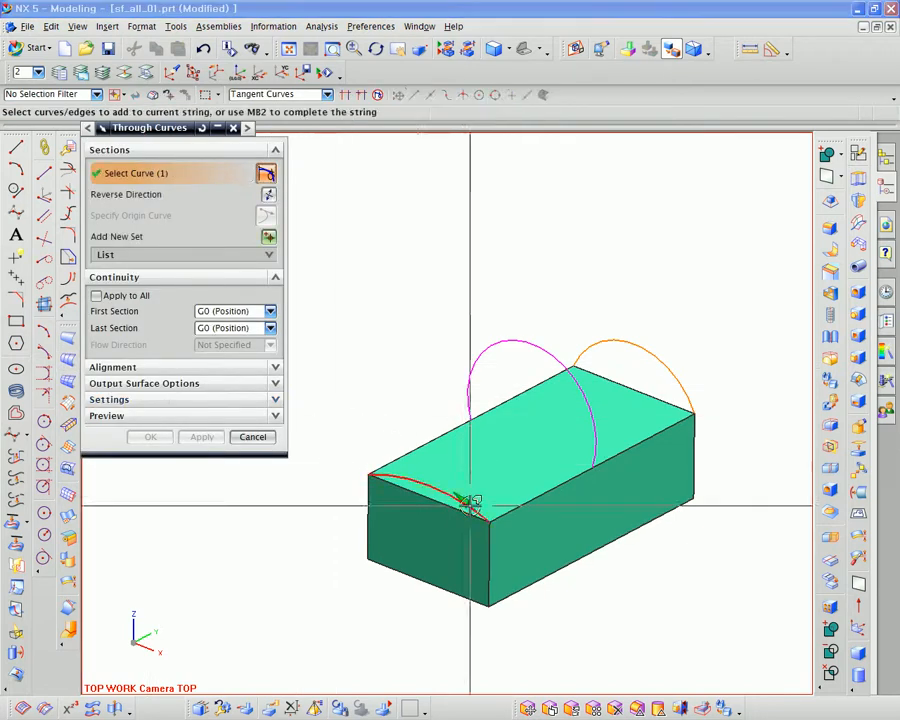
middle_click(411, 408)
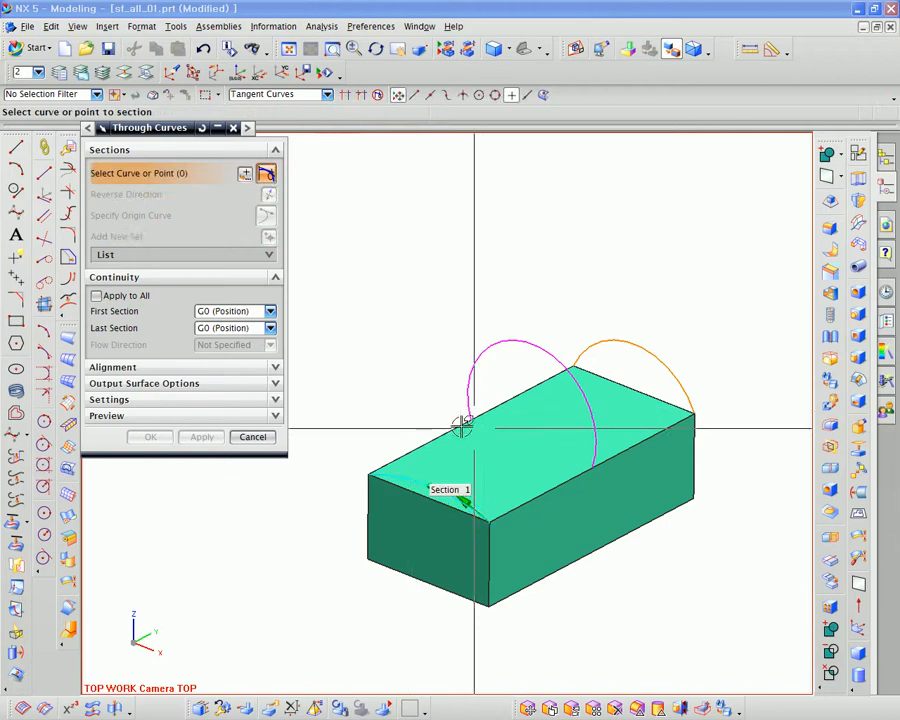
click(596, 428)
middle_click(598, 378)
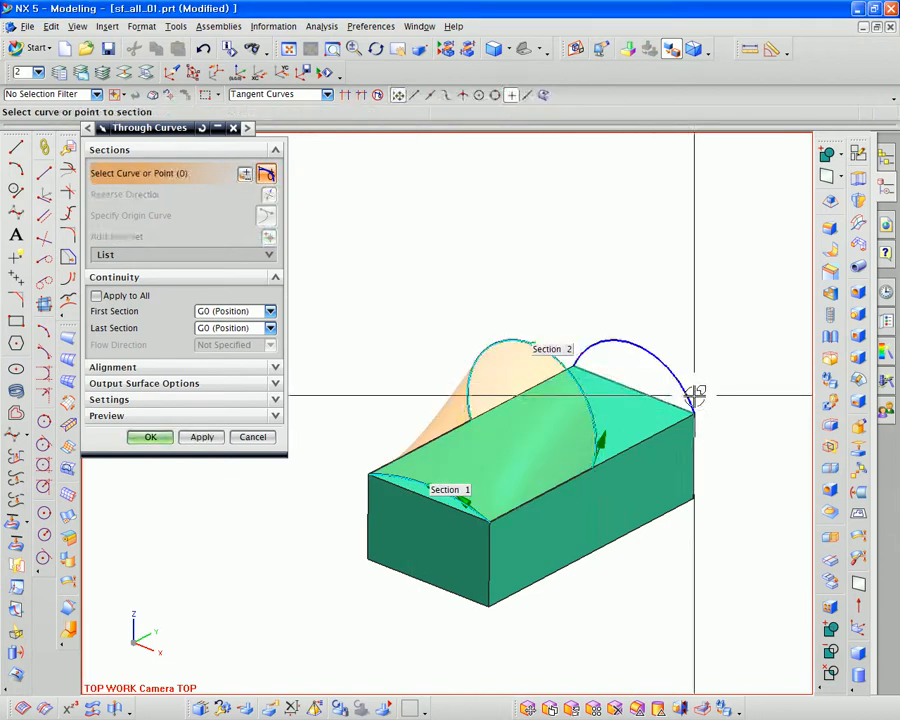
click(597, 346)
middle_drag(585, 340, 476, 404)
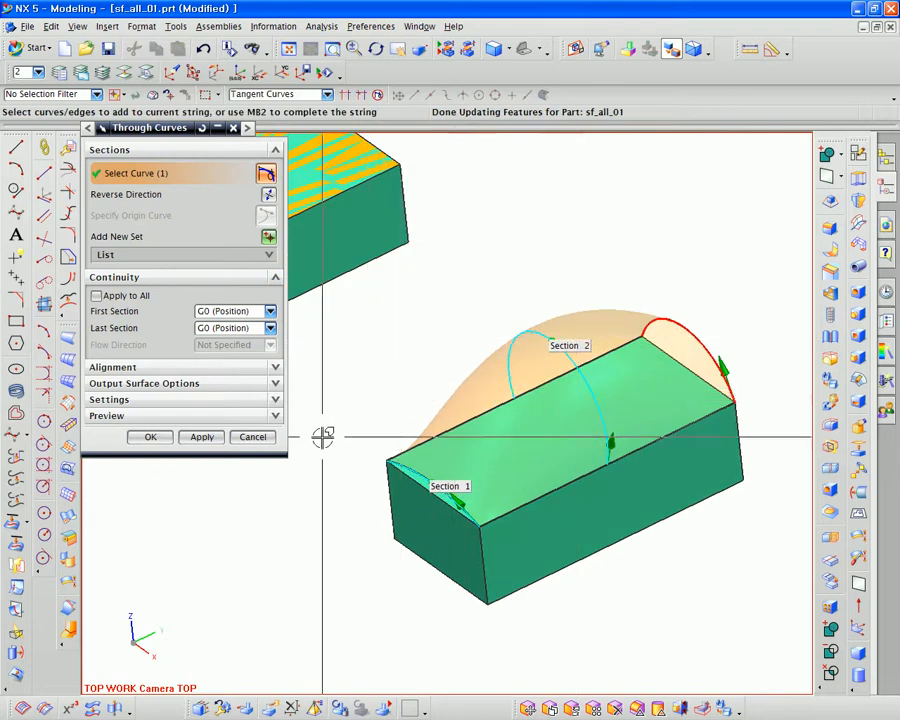
- Create the Through Curves surface with Parameter alignment, Multiple patch type, Normal construction and degree 2
click(275, 368)
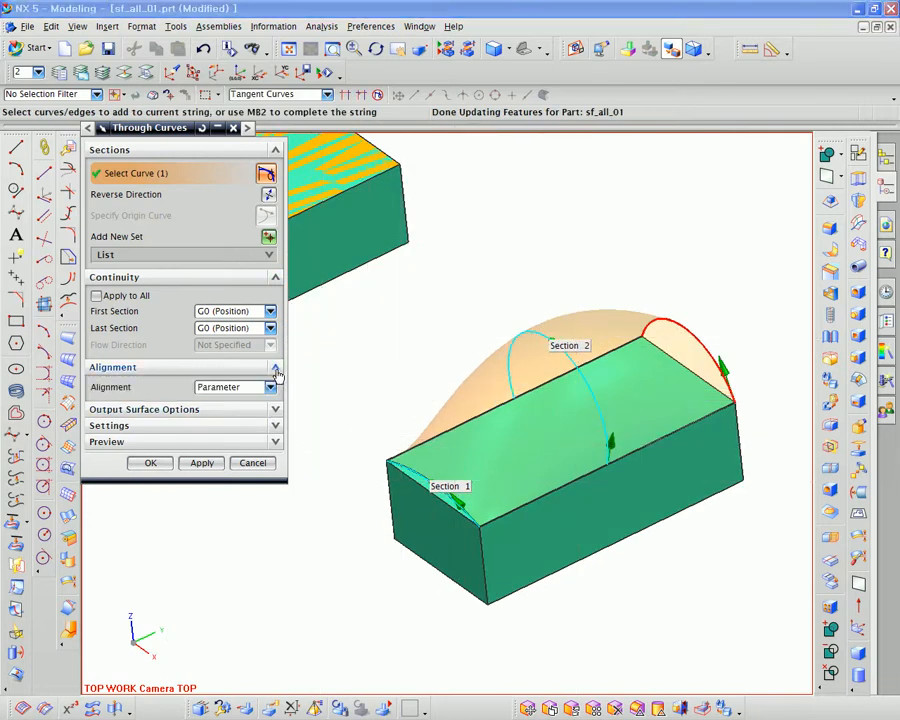
click(275, 410)
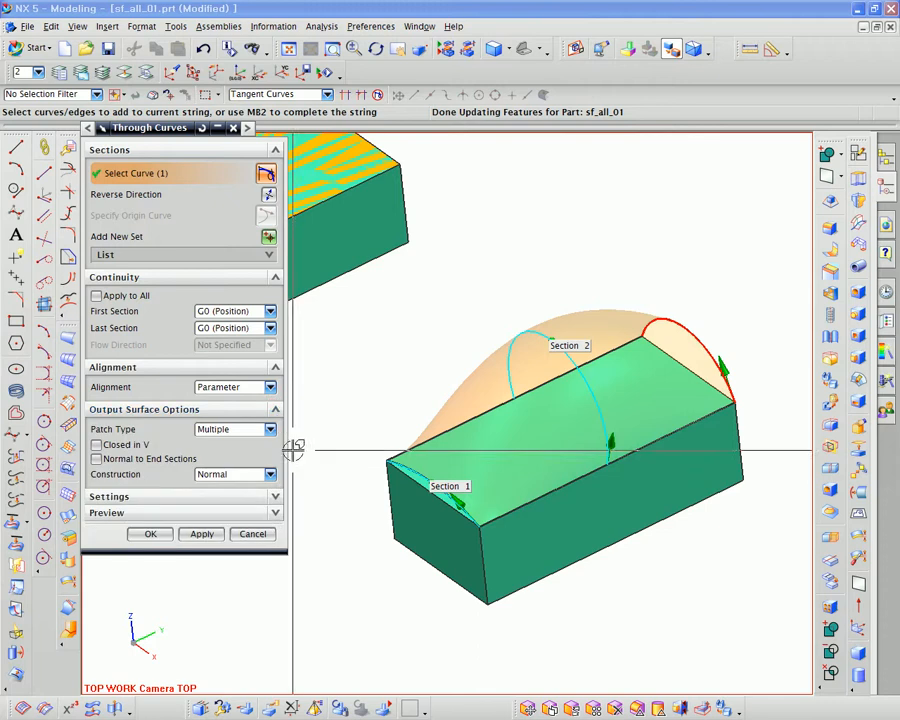
click(275, 497)
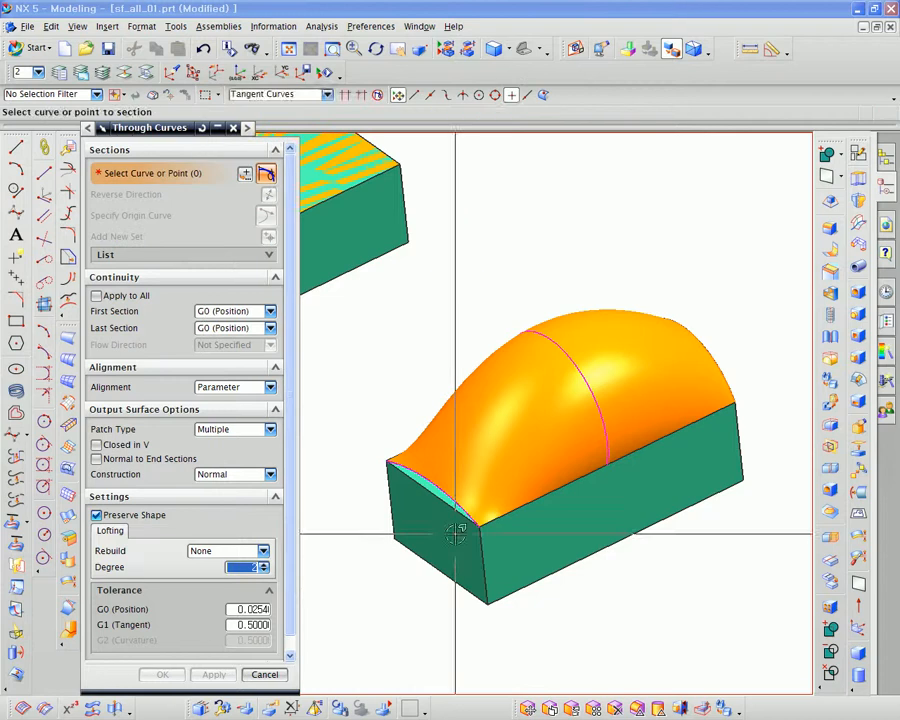
- Replace the second block's flat top face with the domed through-curves surface
middle_drag(460, 528, 436, 506)
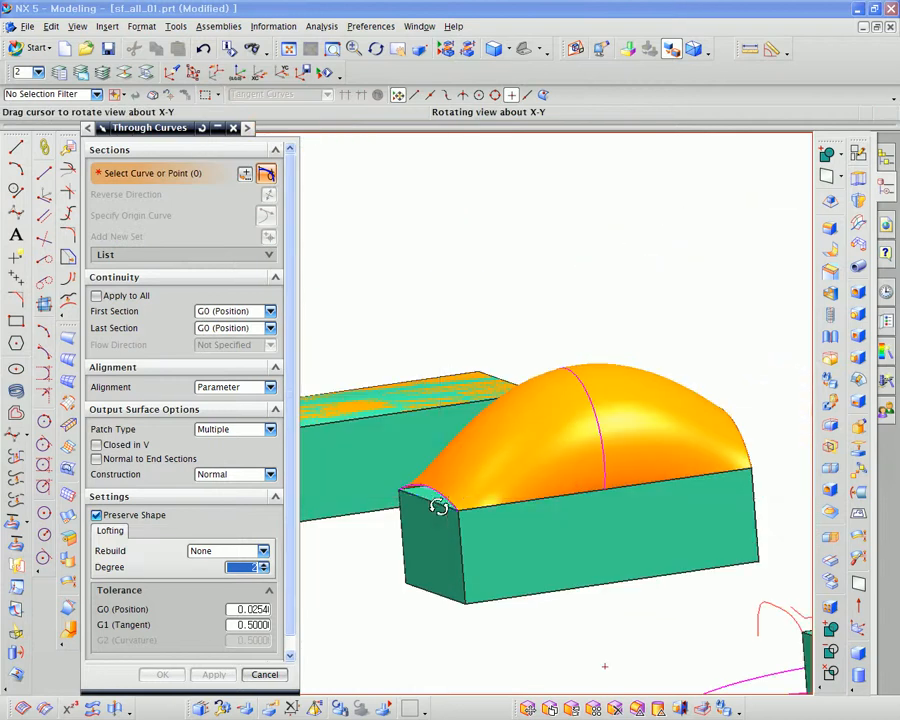
middle_drag(614, 418, 691, 472)
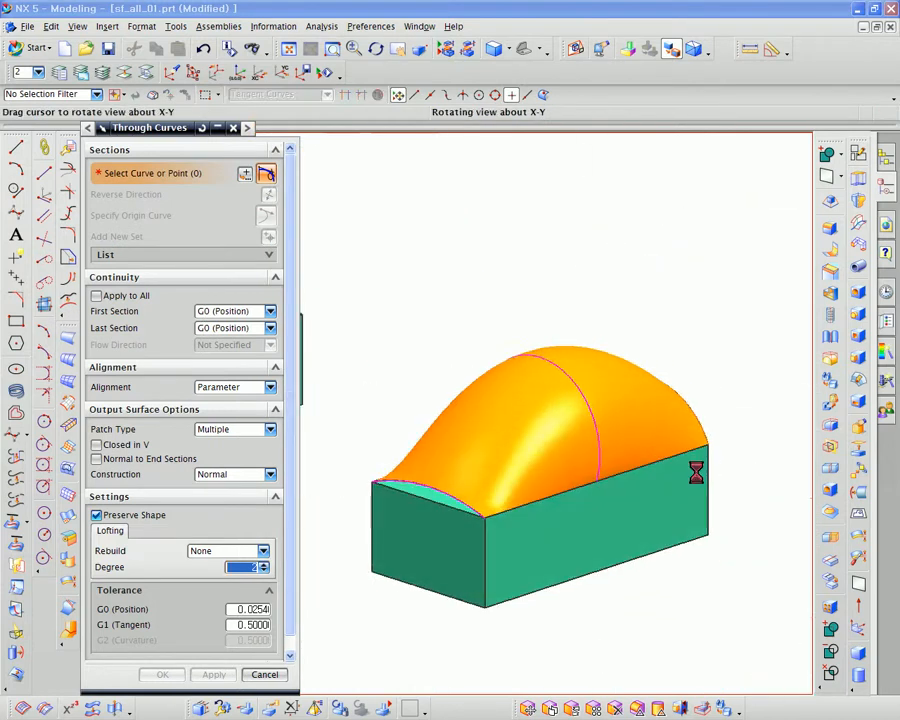
click(570, 712)
click(422, 492)
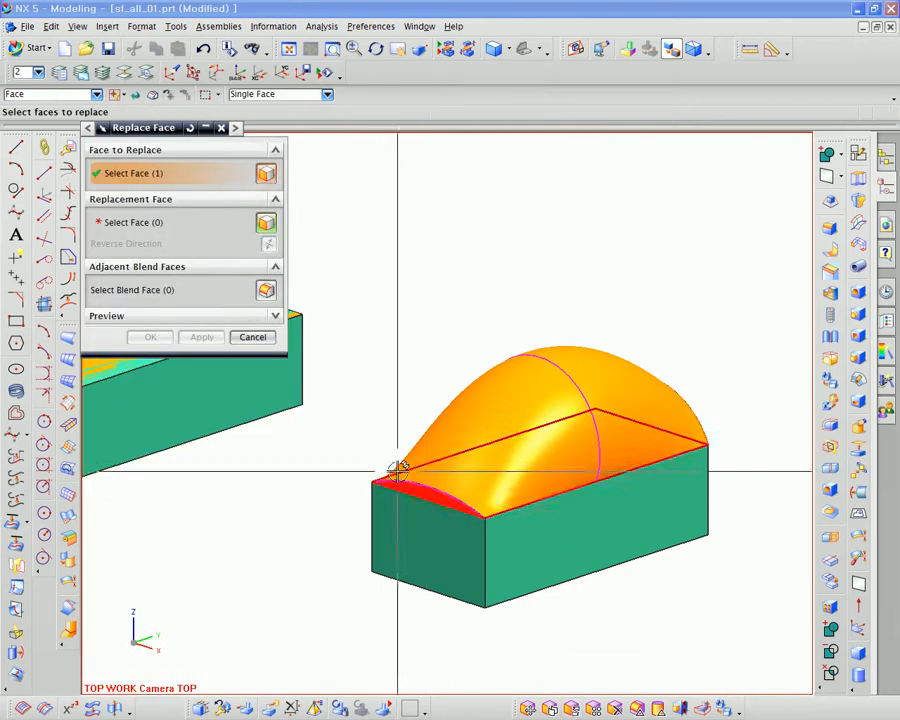
click(476, 410)
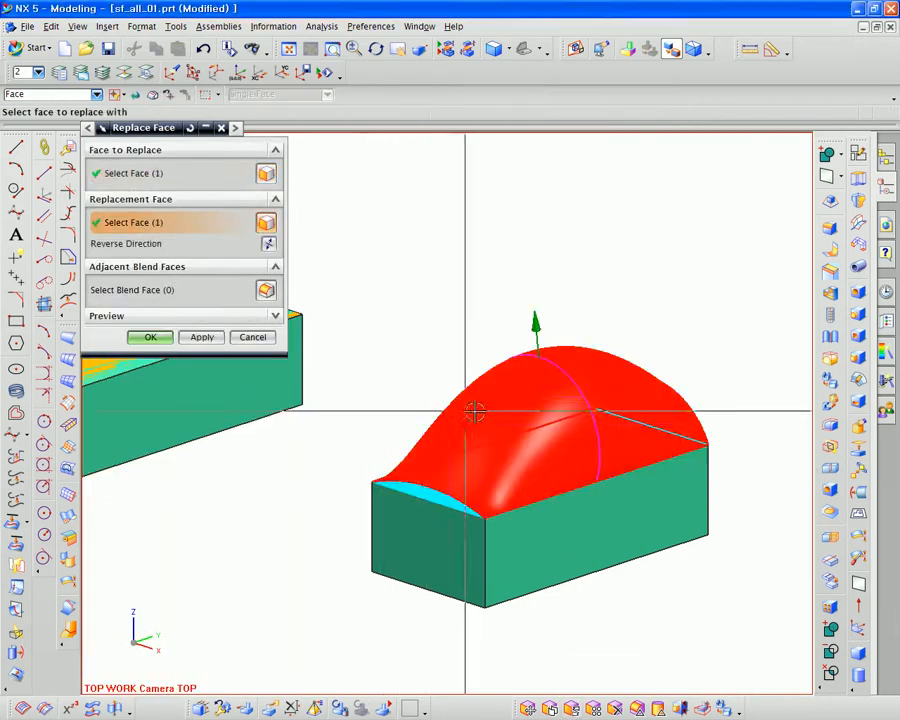
middle_click(402, 394)
mouse_move(404, 394)
middle_down()
mouse_move(402, 410)
mouse_move(384, 410)
mouse_move(392, 386)
mouse_move(402, 390)
middle_up()
- Hide the domed sheet surface and the three section arcs on the second block, keeping its solid body visible
key(ctrl+b)
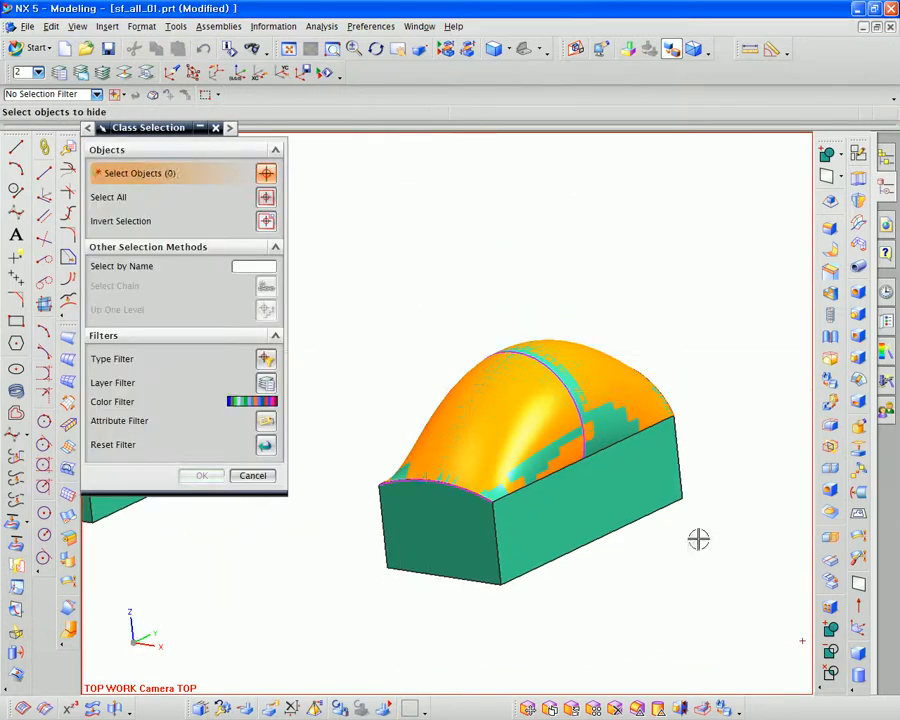
key(ctrl+a)
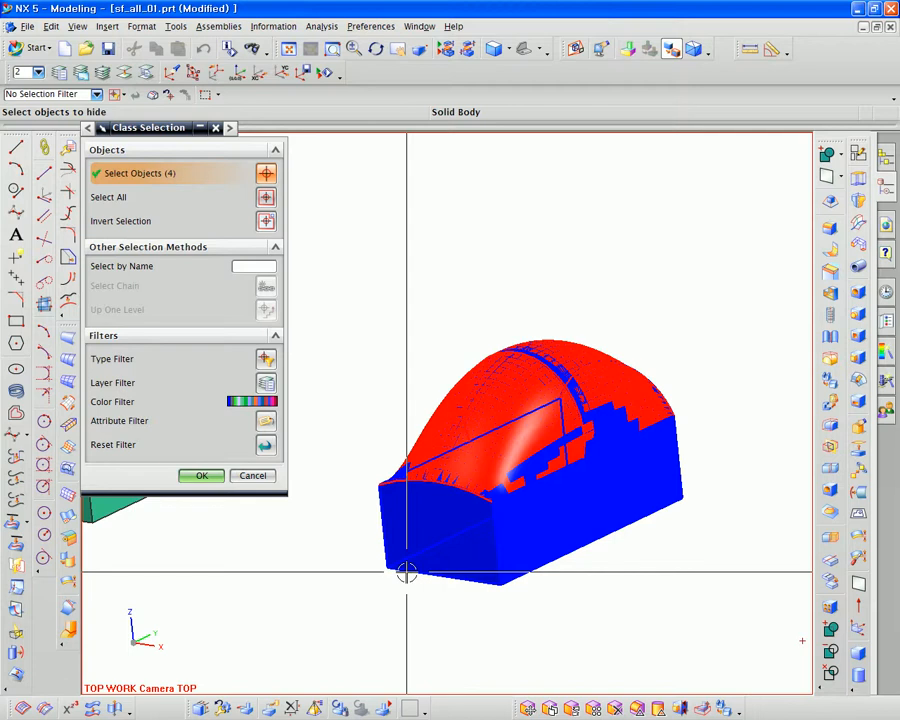
middle_click(404, 575)
middle_drag(374, 586, 601, 541)
scroll(508, 542, down, 2)
scroll(487, 514, down, 1)
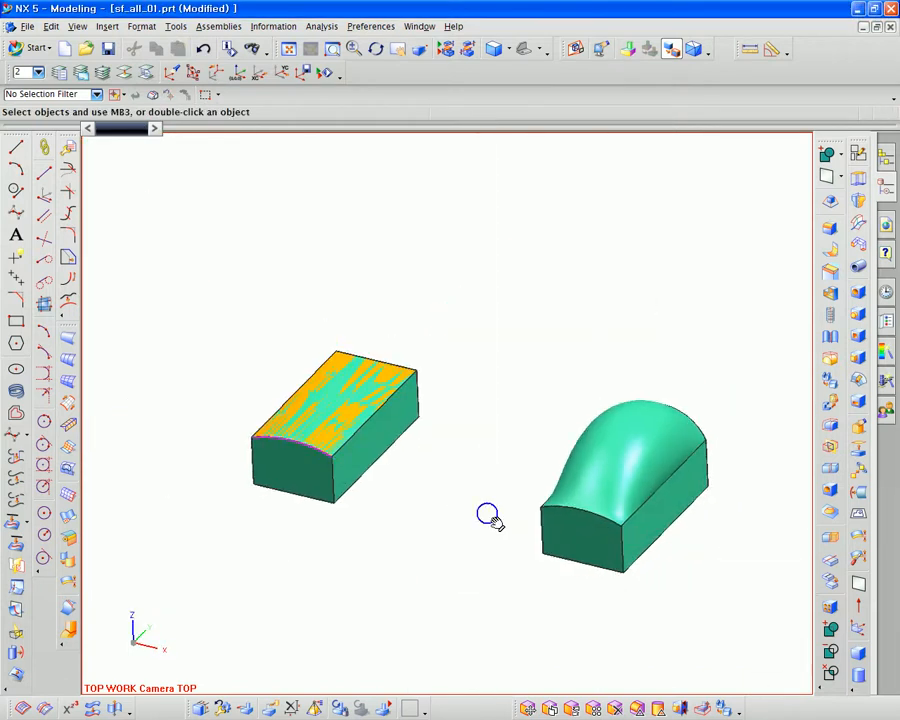
- Hide the sheet surfaces and section curve on the leftmost block, leaving out its solid body
shift+middle_drag(487, 514, 546, 514)
key(ctrl+b)
key(ctrl+a)
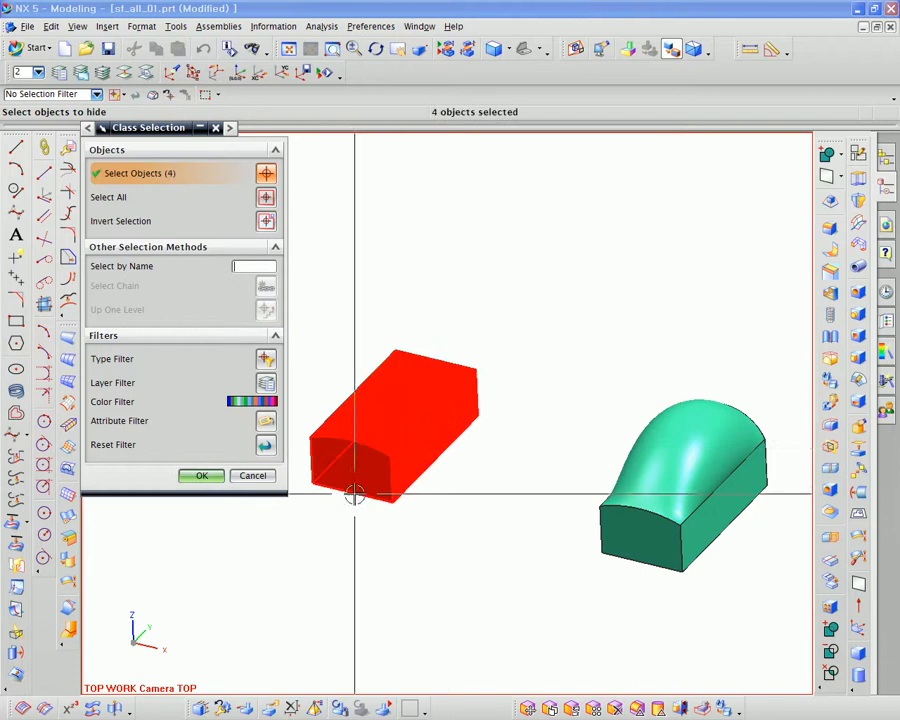
shift+click(370, 489)
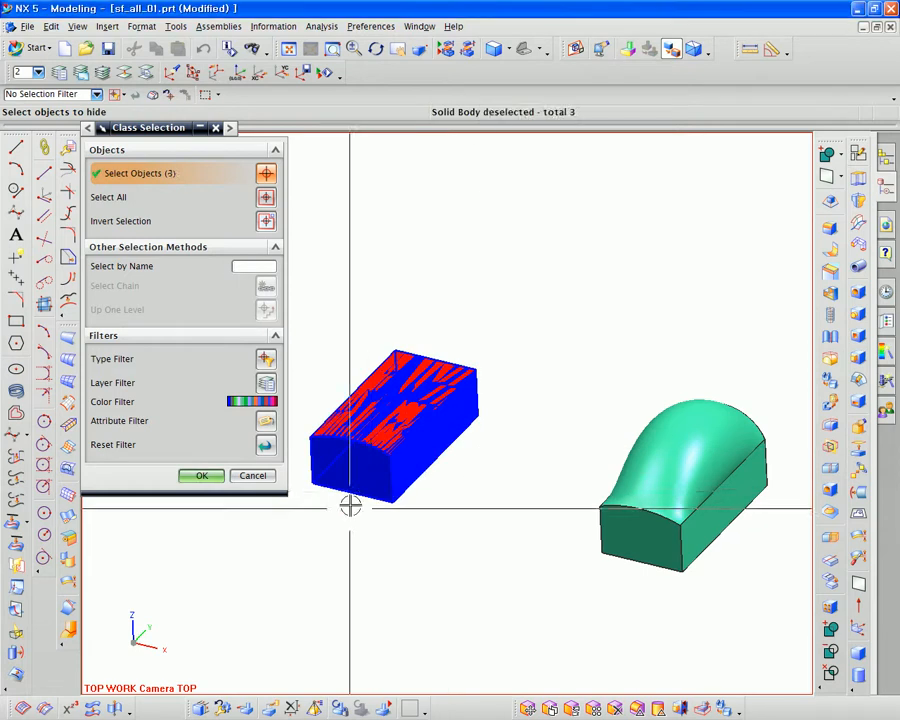
middle_click(350, 506)
- Create a ruled surface from the isolated point to the open red curve beside the half-cylinder, using Parameter alignment
scroll(456, 436, down, 2)
middle_drag(456, 436, 267, 380)
scroll(289, 415, up, 1)
scroll(299, 410, down, 1)
scroll(268, 404, up, 1)
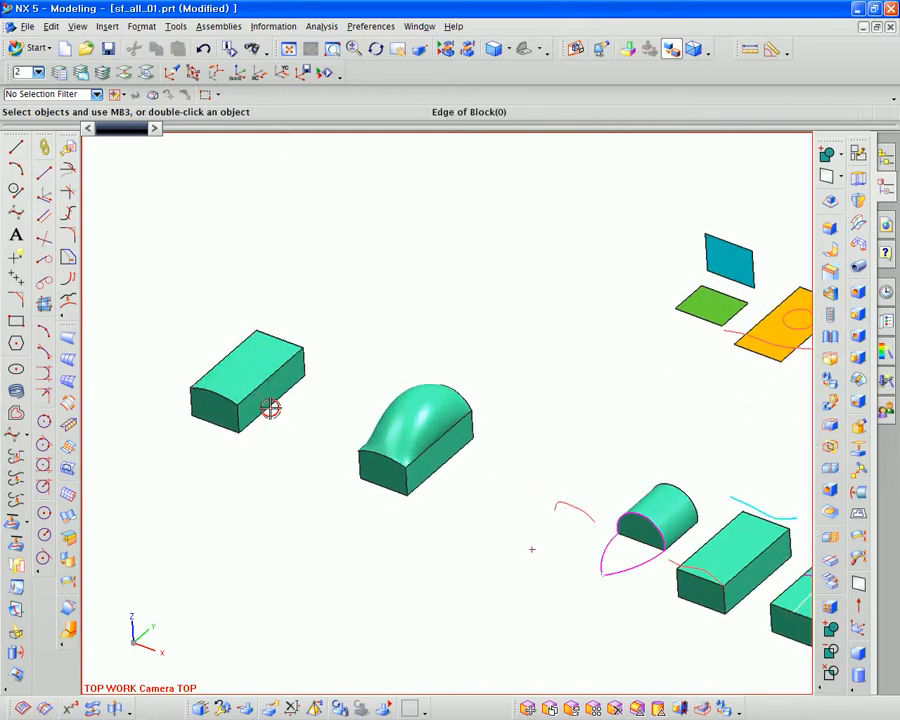
scroll(271, 408, down, 2)
scroll(545, 512, up, 3)
scroll(323, 497, up, 2)
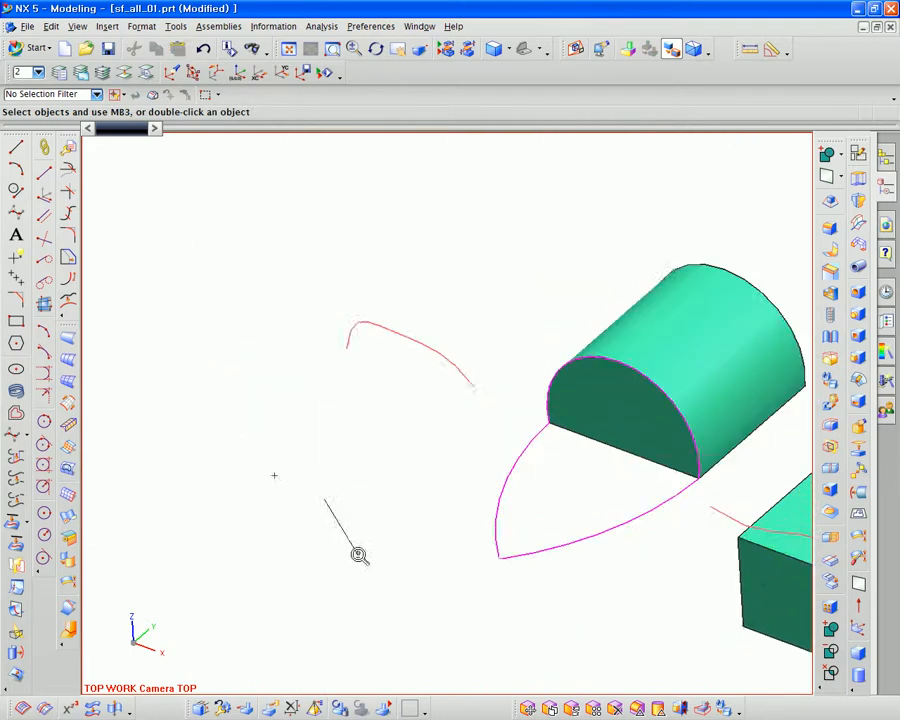
shift+middle_drag(358, 554, 405, 555)
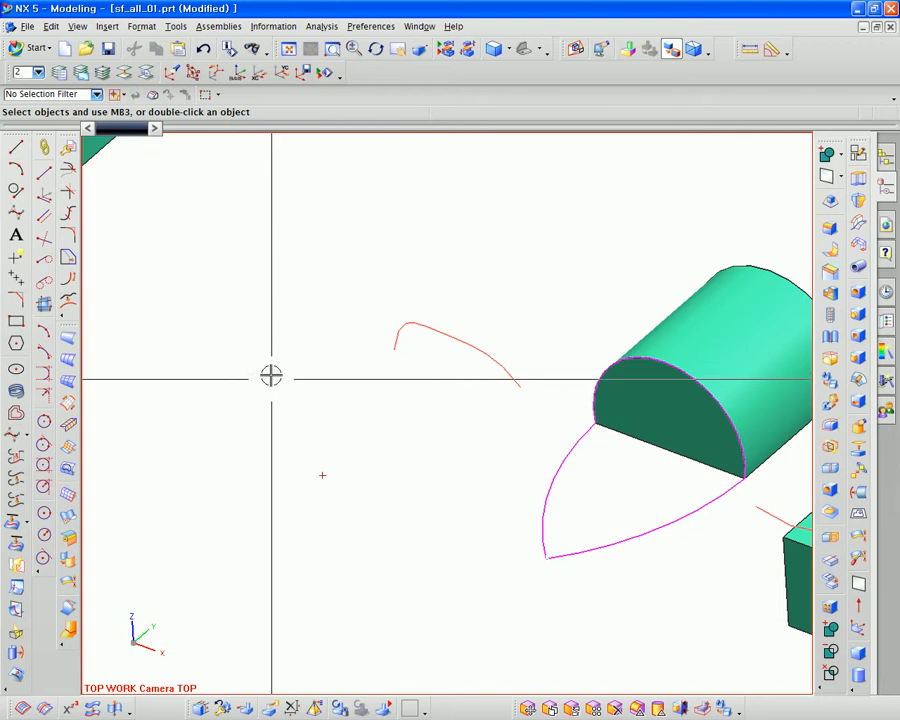
click(68, 337)
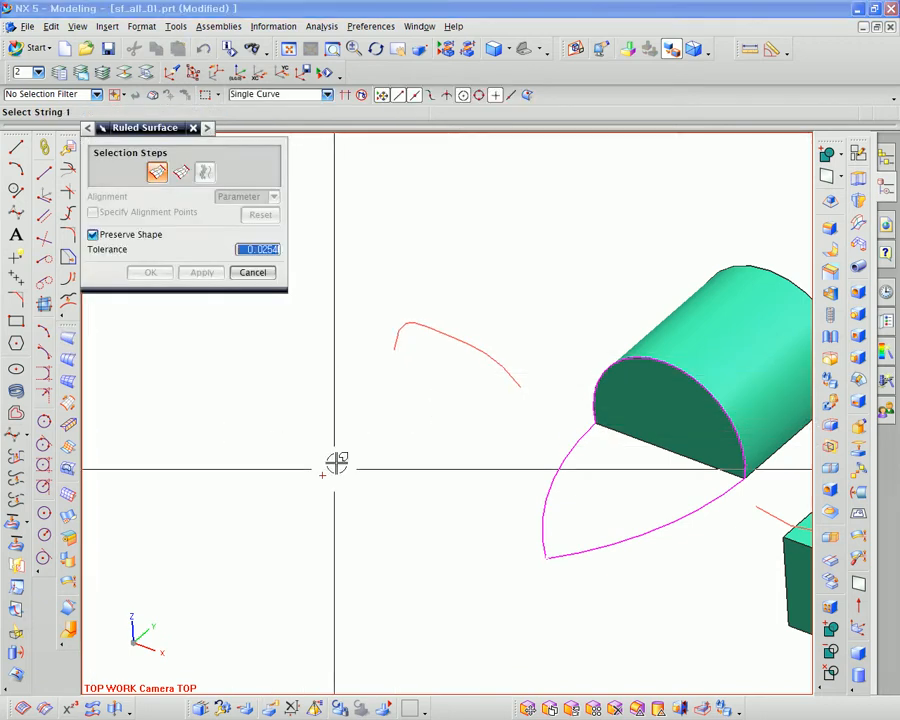
click(337, 462)
middle_click(502, 375)
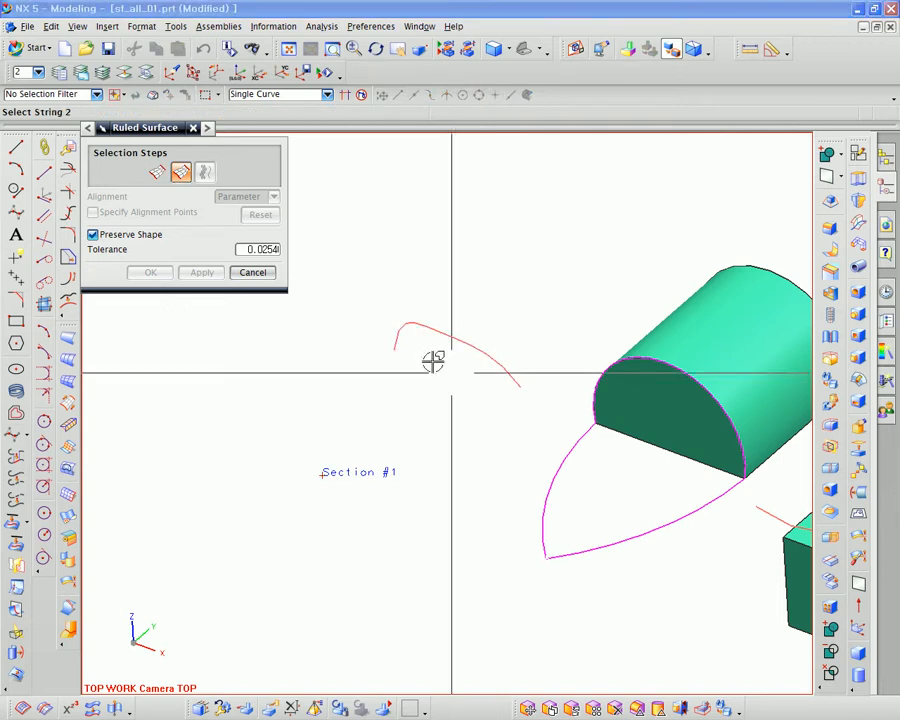
click(488, 360)
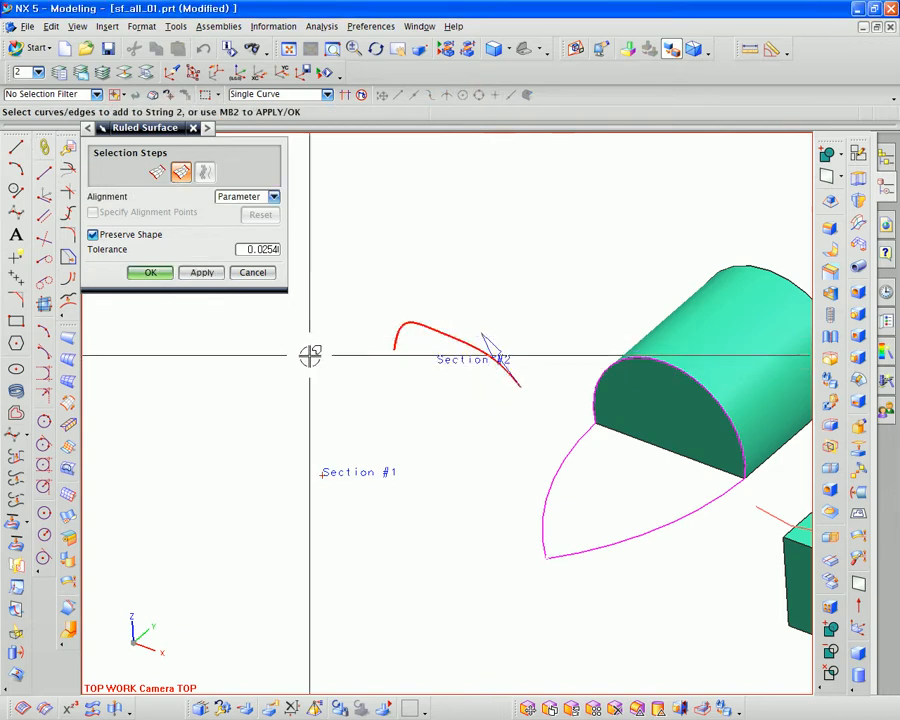
middle_click(310, 355)
scroll(416, 438, up, 2)
middle_drag(403, 352, 470, 415)
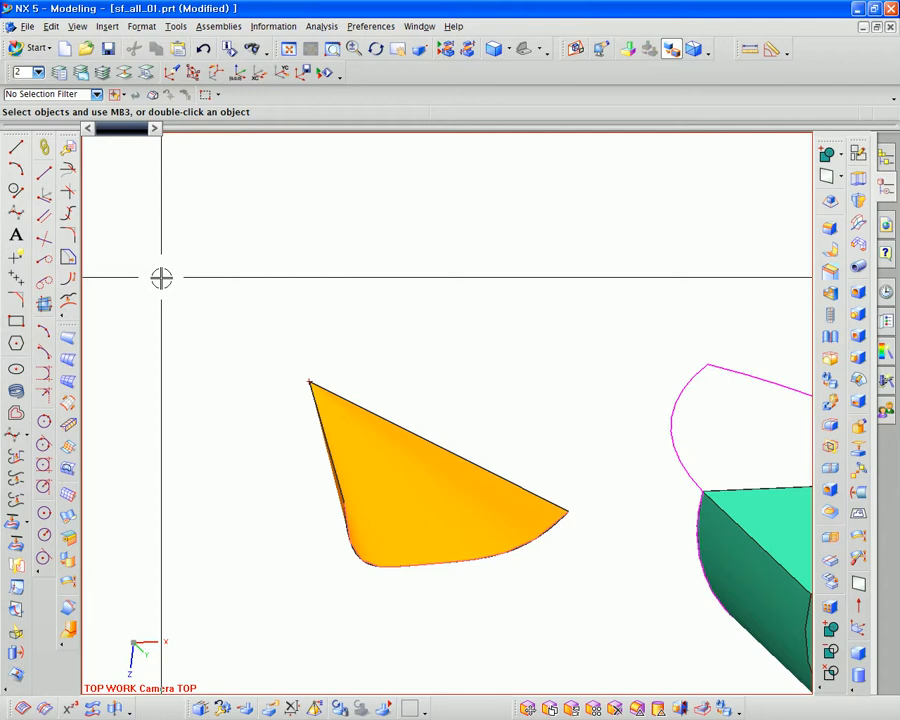
- Draw a straight line joining the two endpoints of the ruled cone's open base curve
click(69, 196)
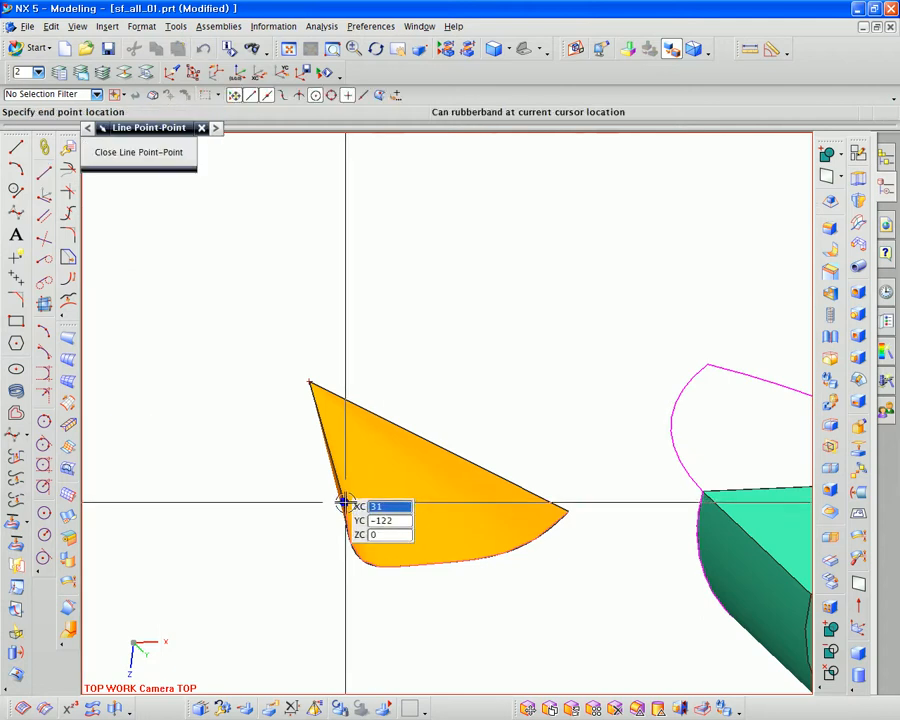
middle_drag(562, 478, 610, 436)
click(566, 527)
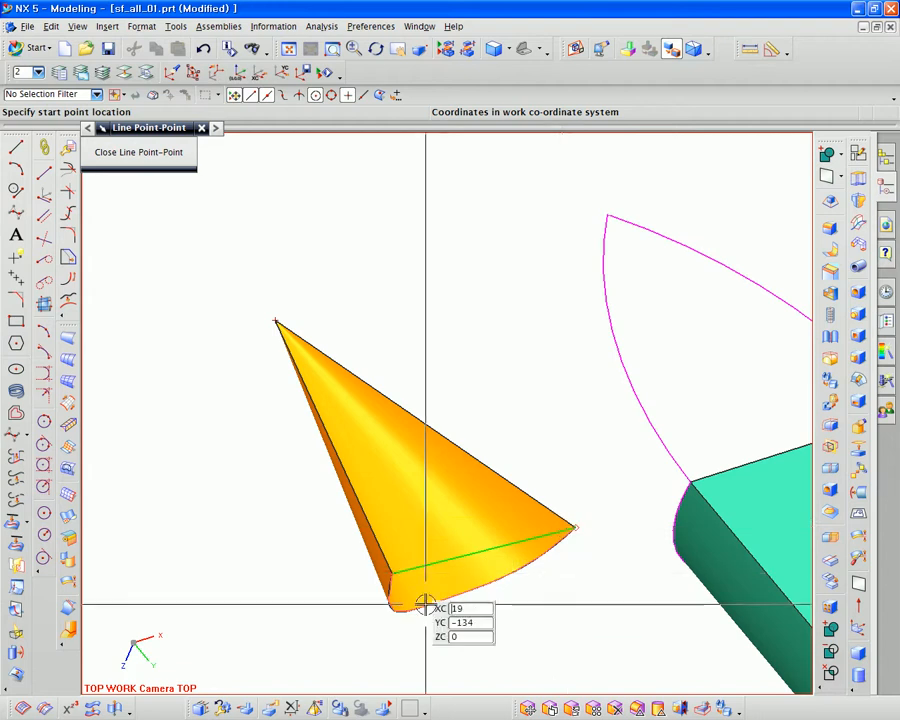
click(858, 518)
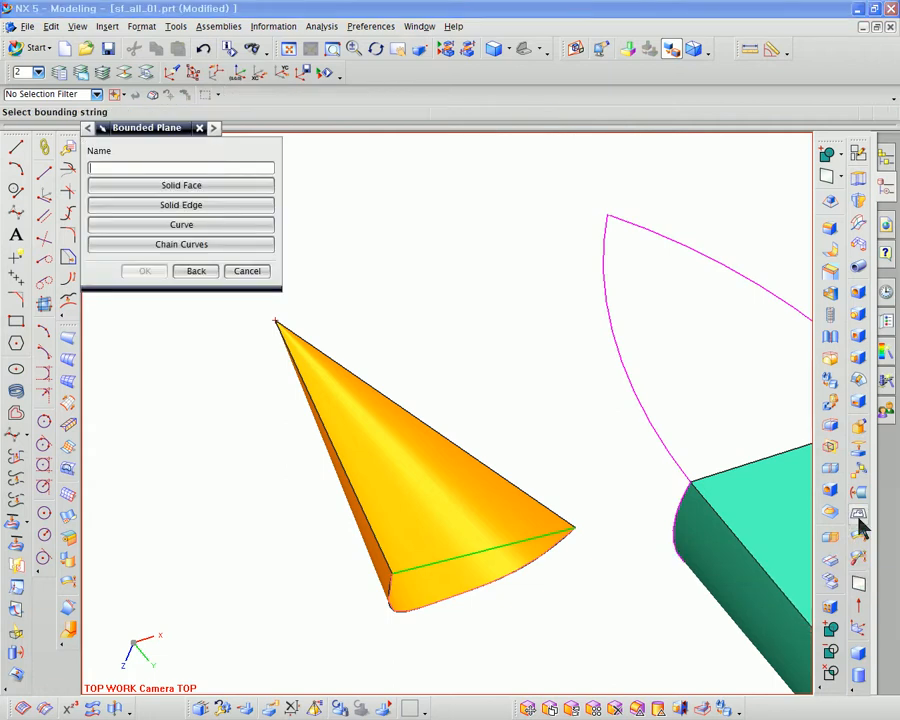
click(855, 220)
click(477, 551)
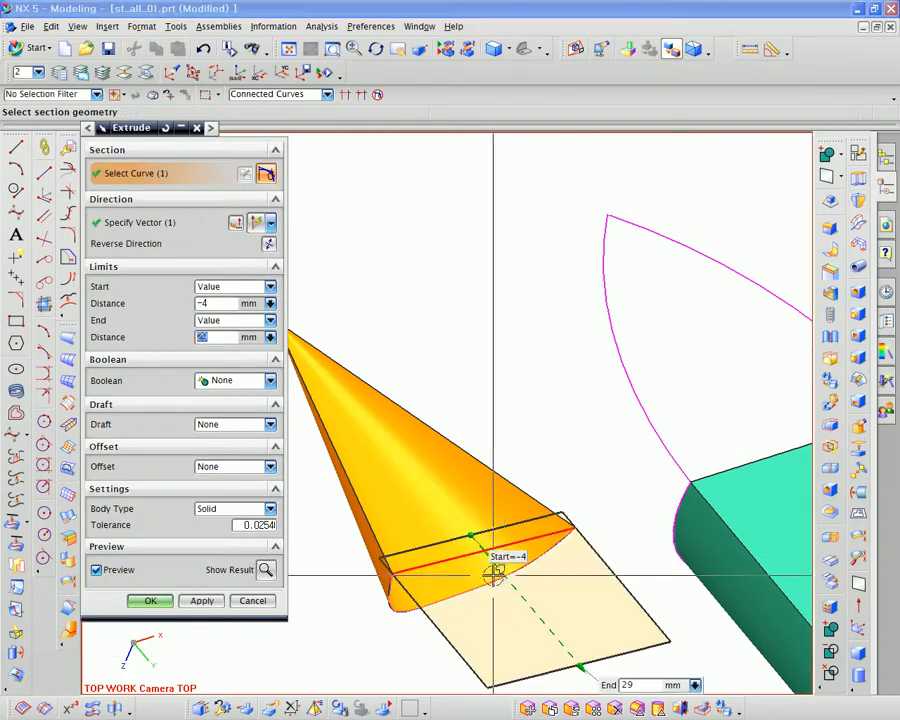
click(270, 224)
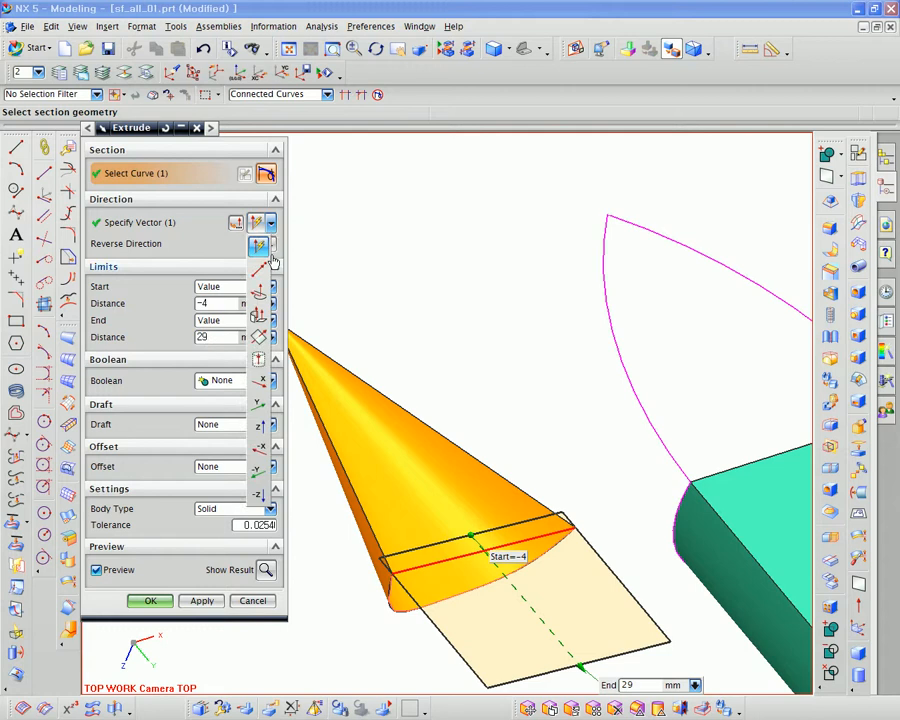
click(260, 408)
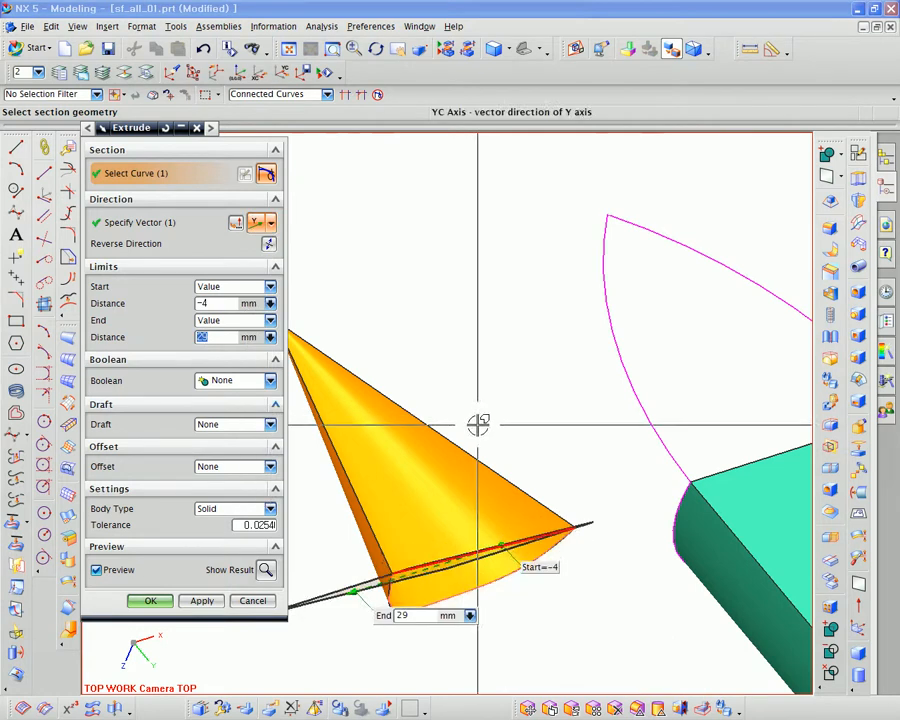
middle_drag(478, 421, 300, 345)
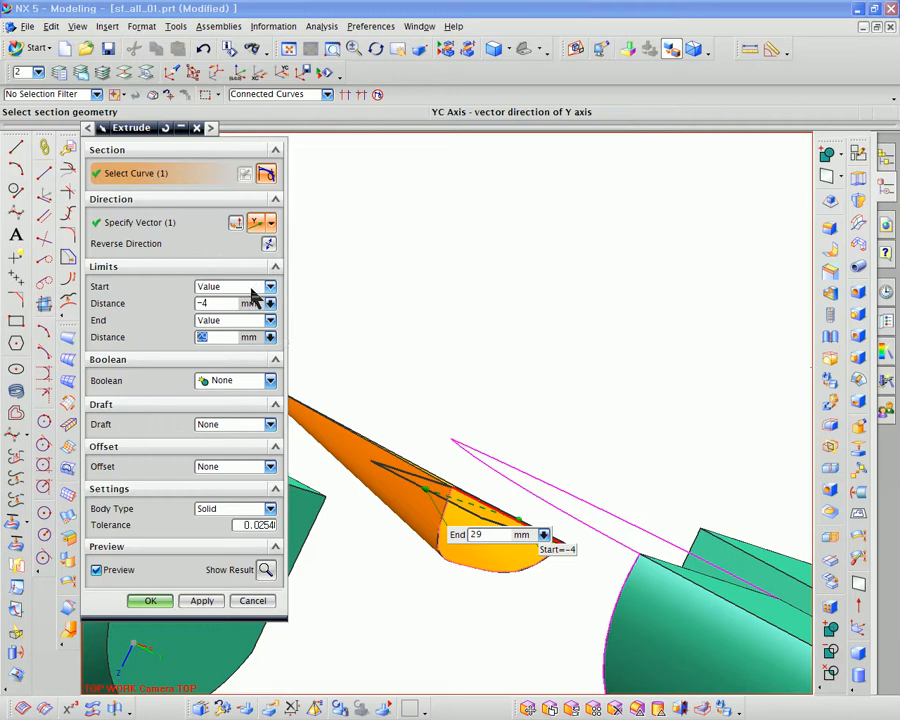
click(270, 224)
click(262, 430)
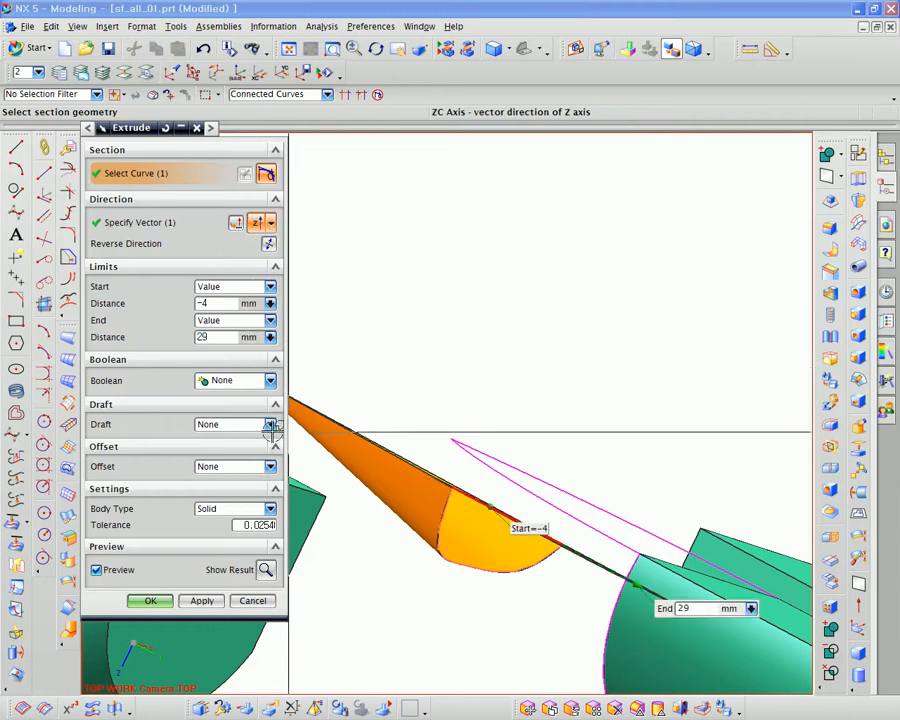
middle_drag(492, 437, 526, 474)
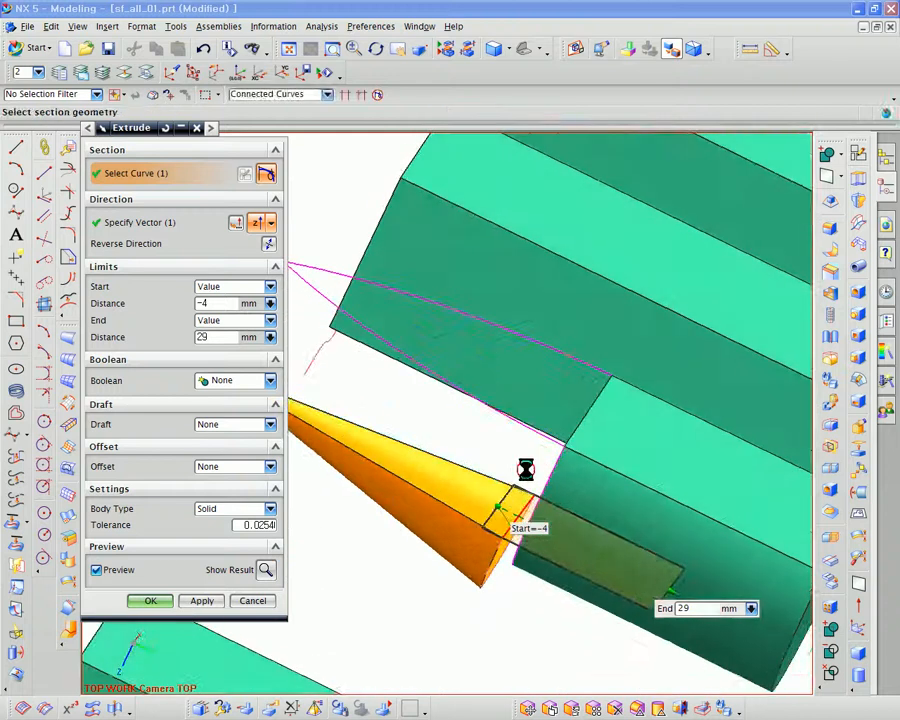
middle_drag(524, 414, 484, 382)
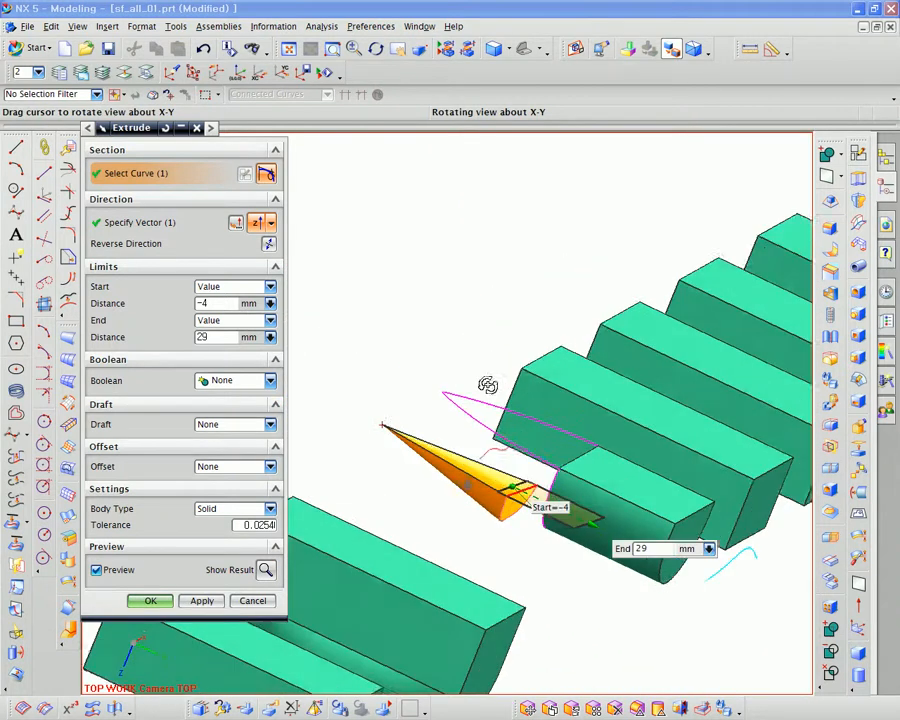
click(193, 72)
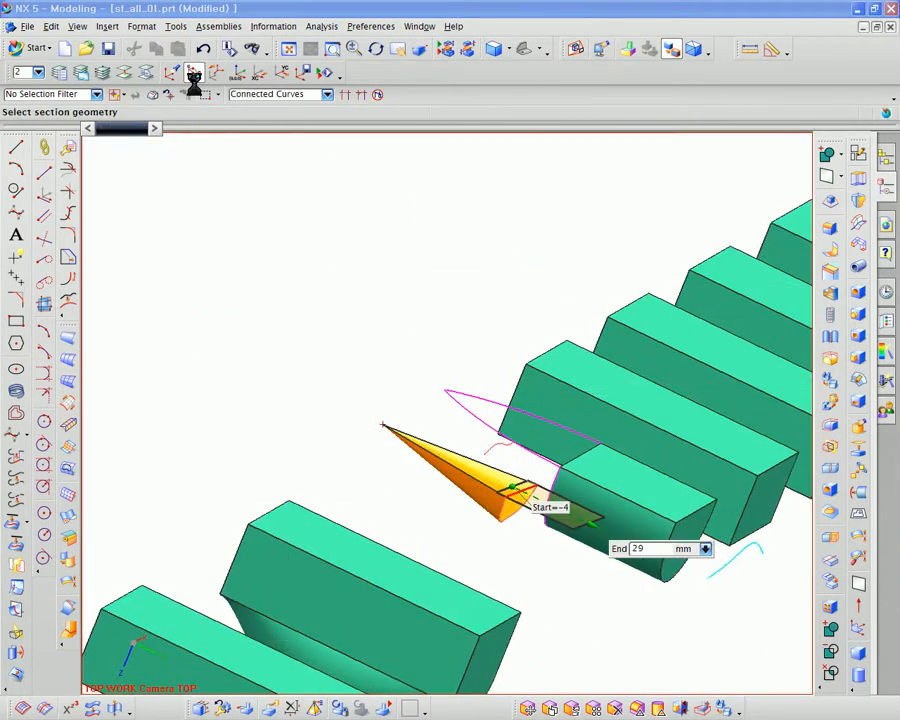
click(530, 545)
middle_click(530, 545)
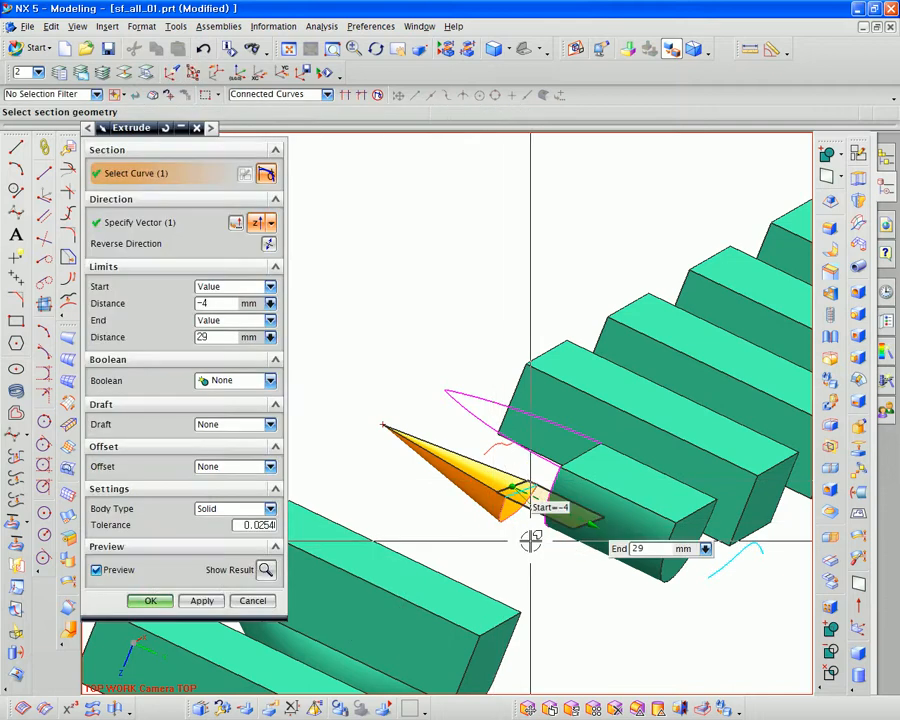
middle_drag(530, 540, 506, 512)
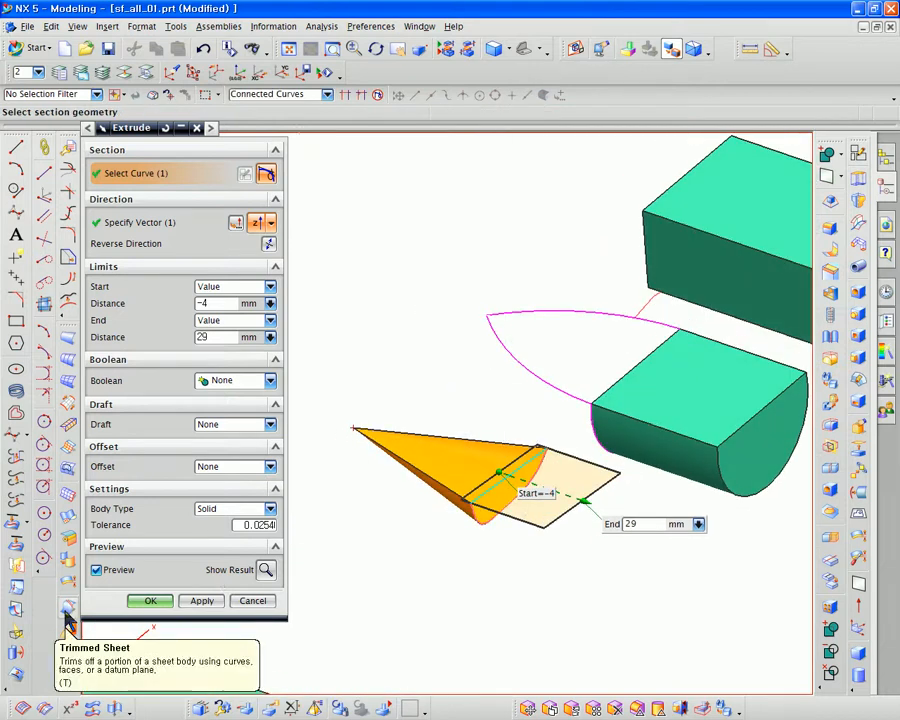
click(213, 601)
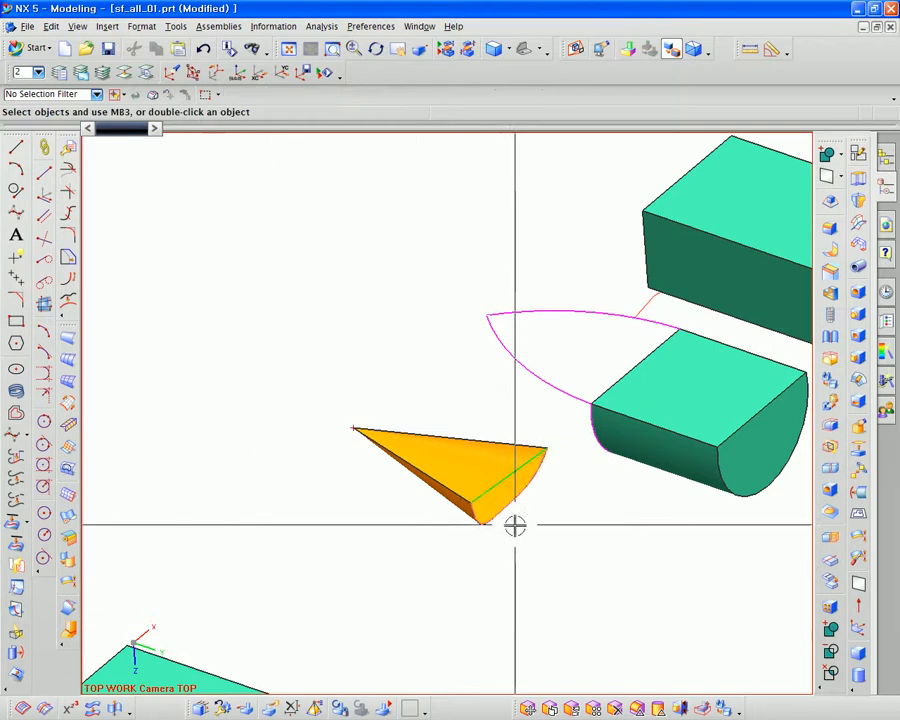
- Create a bounded plane closing the ruled cone's base, bounded by the straight line and the curved base edge
scroll(514, 524, up, 3)
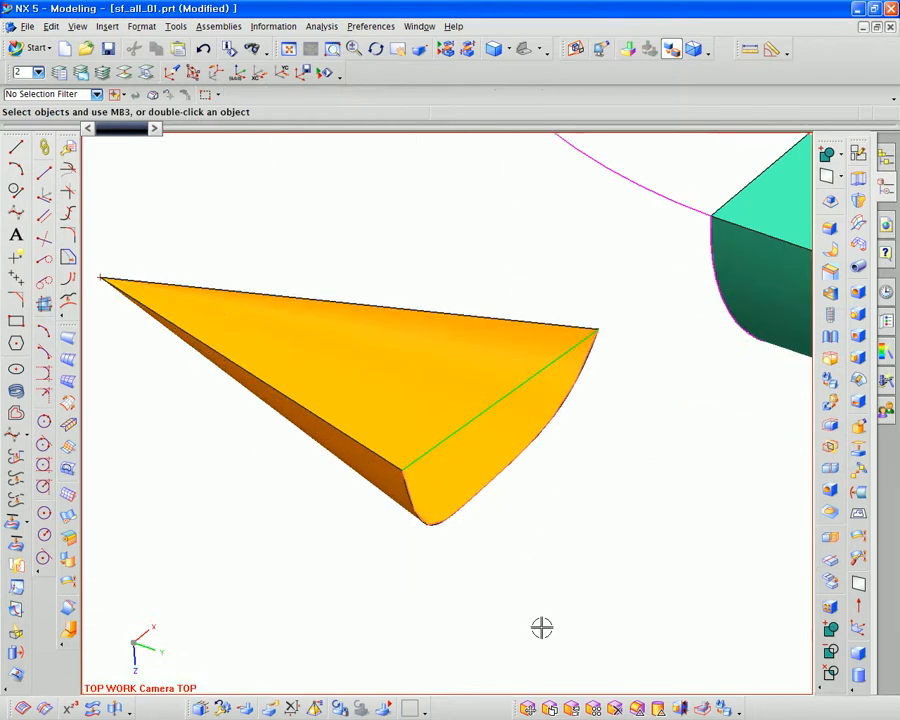
click(860, 470)
click(430, 452)
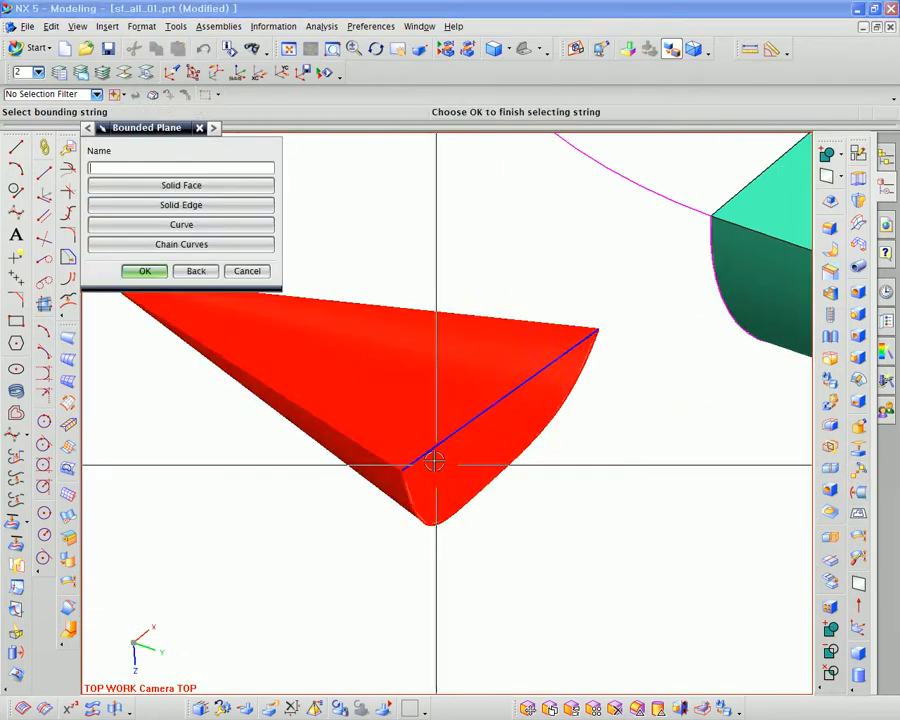
click(856, 511)
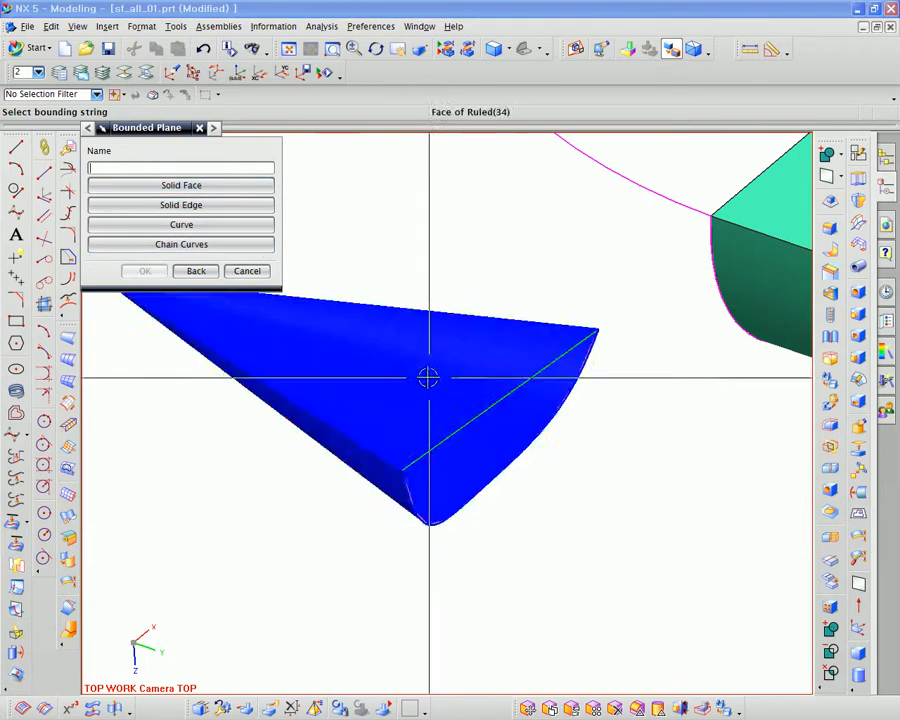
click(440, 445)
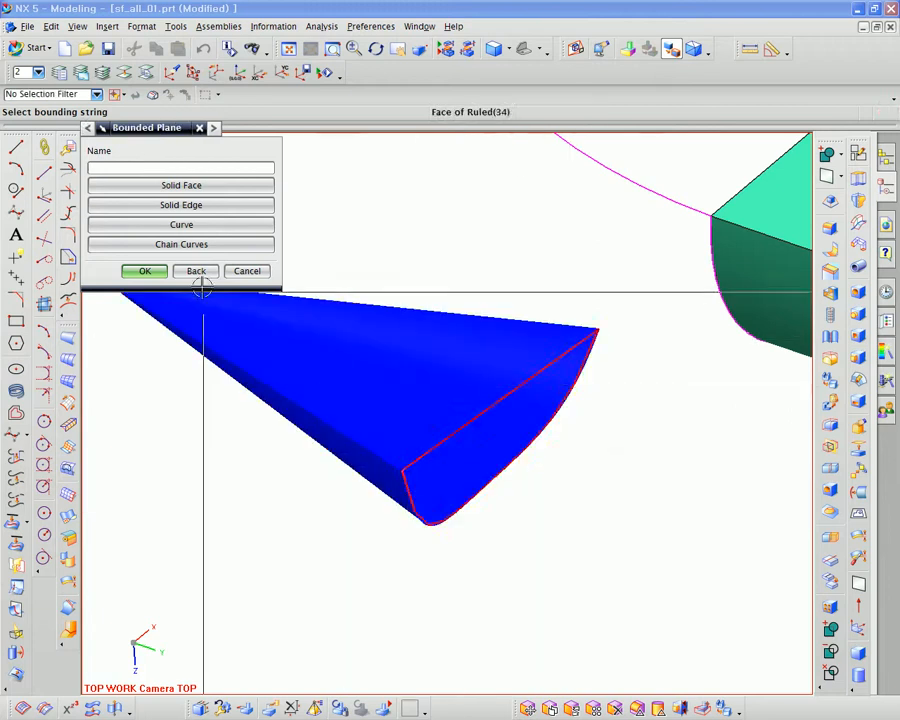
click(145, 271)
- Create a bounded plane over the cone's open triangular side, bounded by its two straight edges and the base line
middle_drag(490, 448, 516, 450)
click(499, 400)
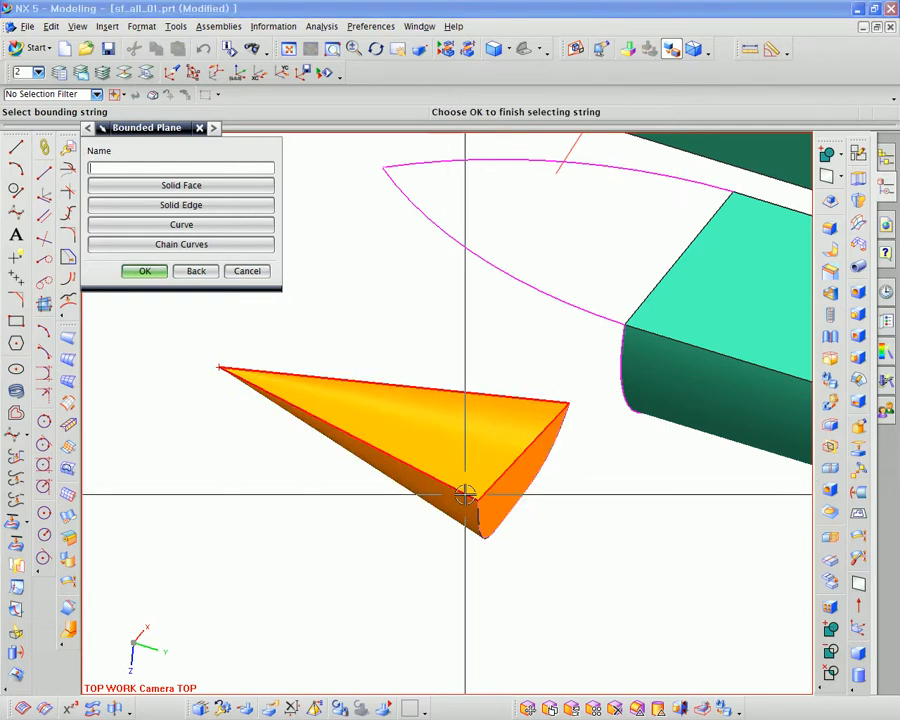
click(145, 271)
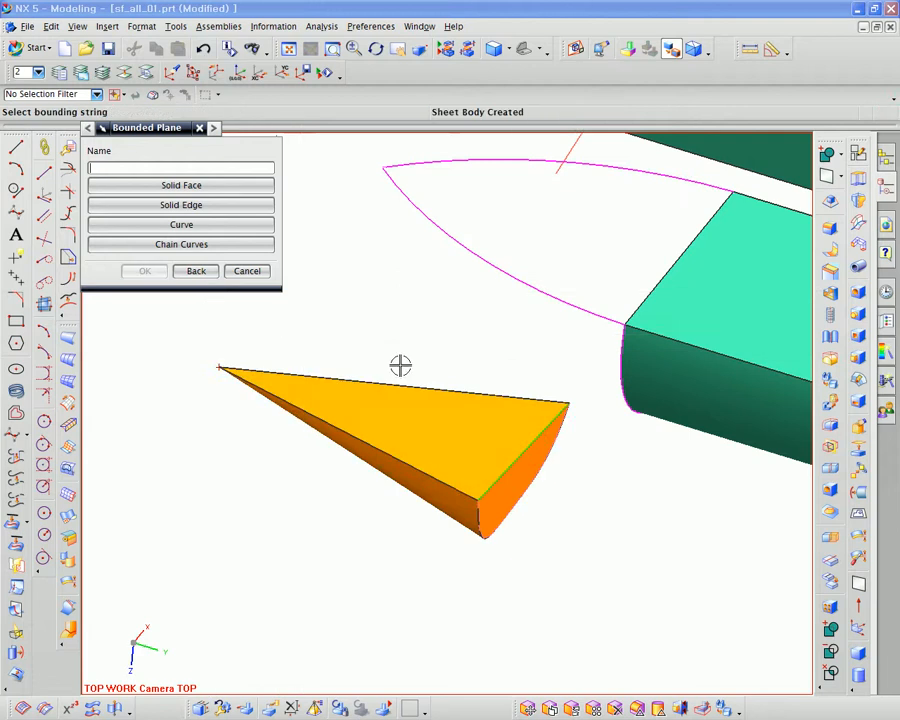
- Try to sew the triangular sheet to the cone's curved and base sheets
middle_drag(400, 366, 392, 327)
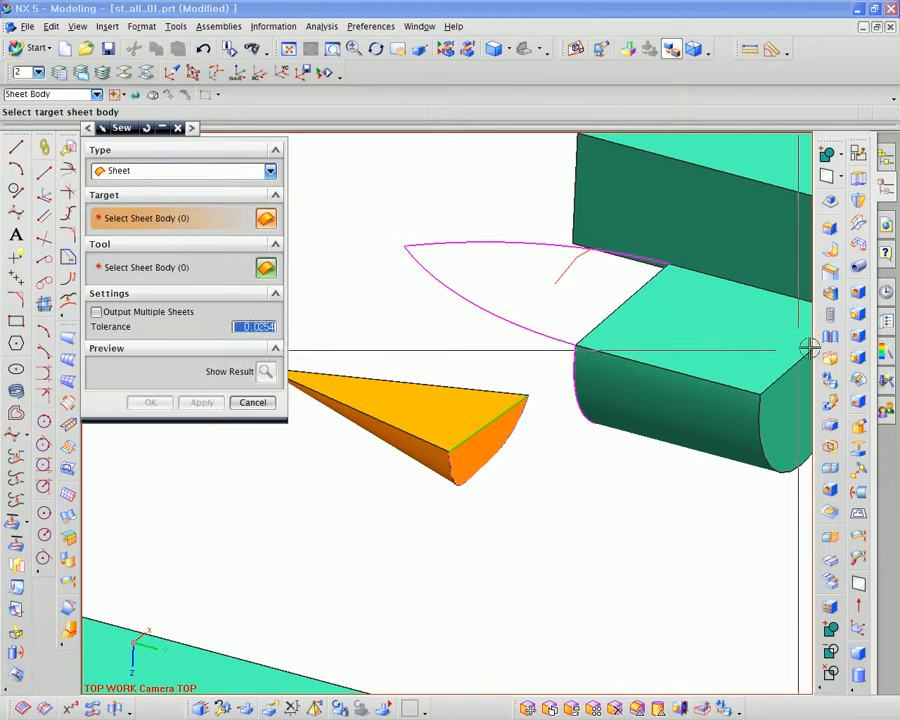
scroll(497, 425, down, 2)
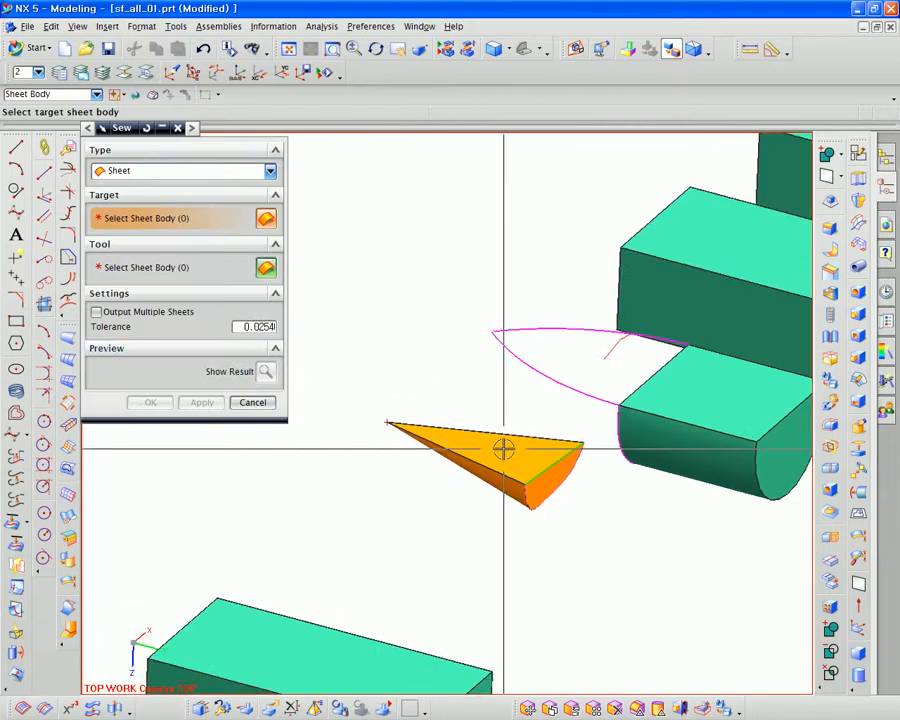
click(502, 444)
drag(590, 519, 362, 400)
click(202, 403)
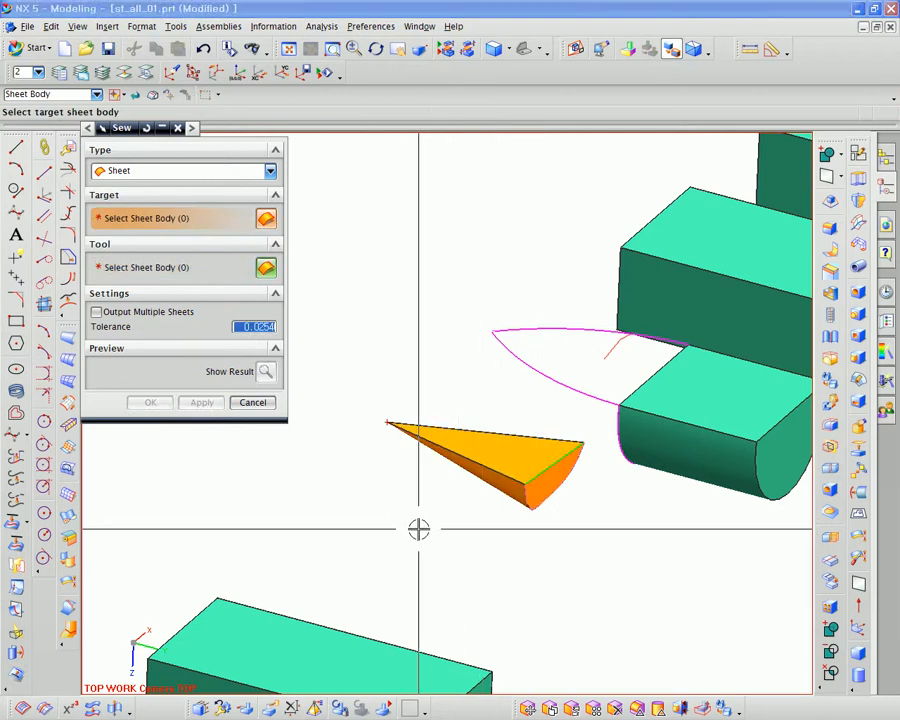
click(252, 402)
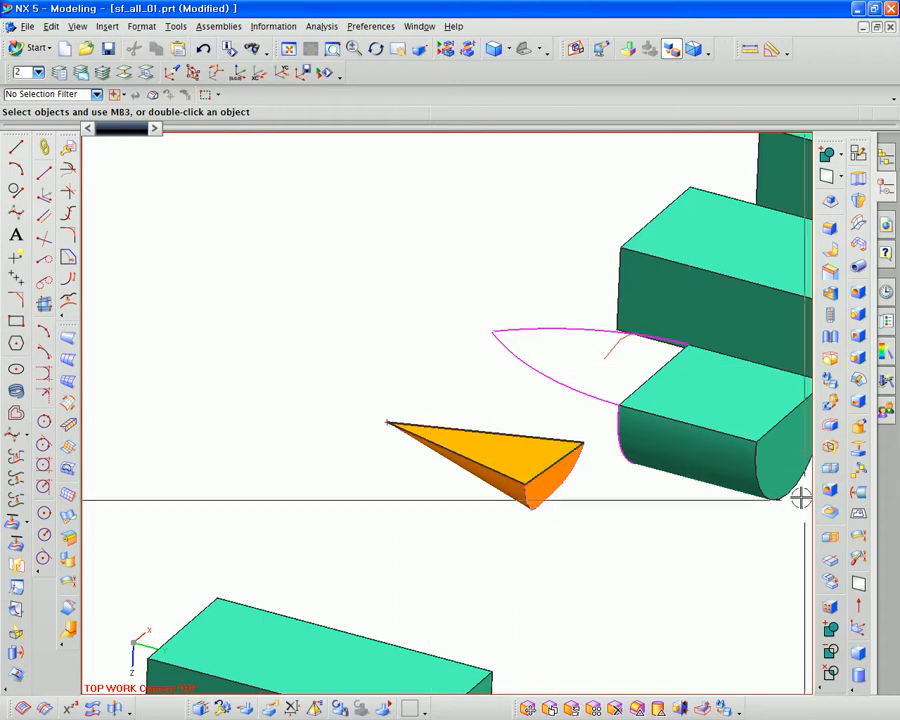
click(829, 341)
key(Escape)
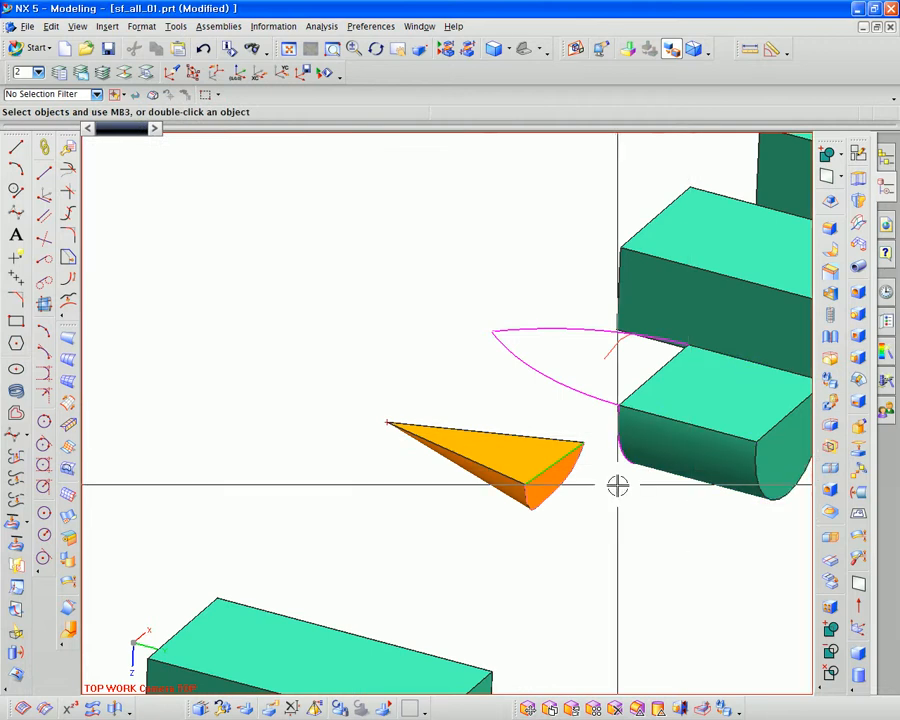
scroll(617, 484, up, 3)
key(Escape)
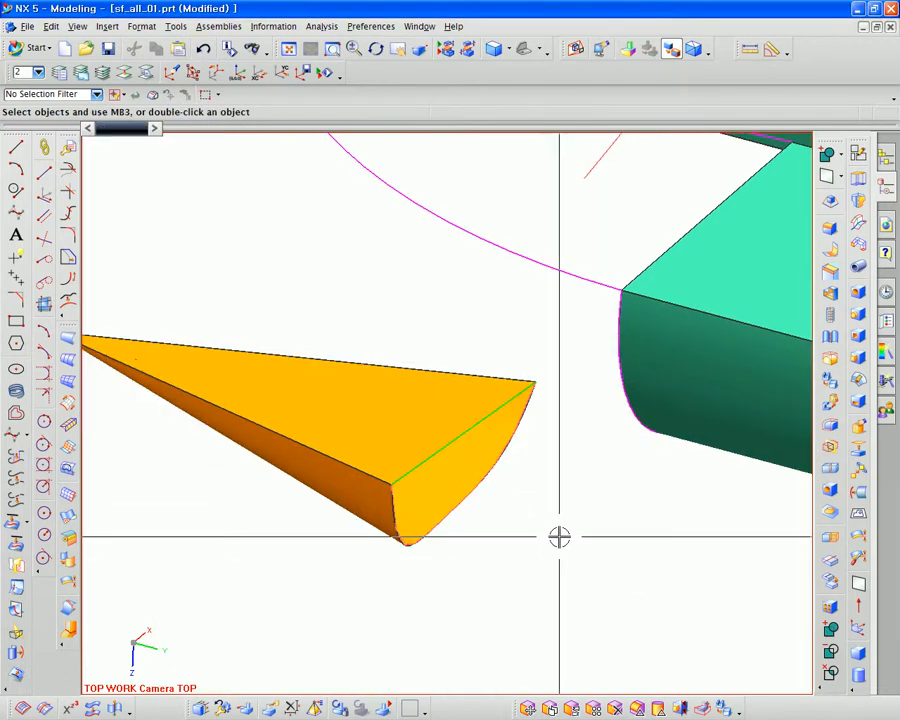
middle_drag(545, 536, 508, 567)
key(ctrl+shift+k)
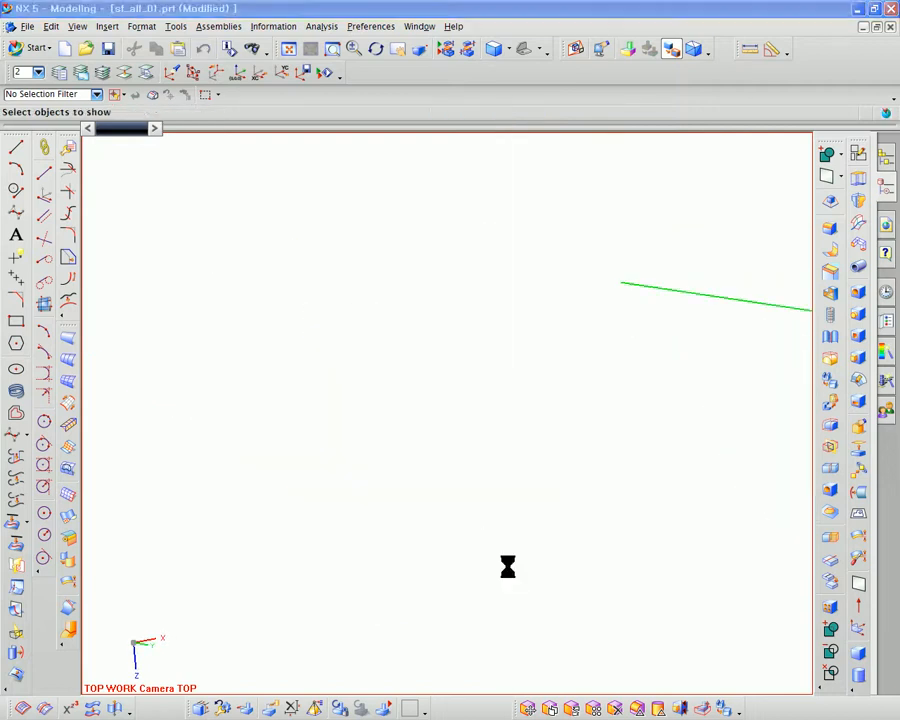
key(Escape)
mouse_move(498, 485)
middle_down()
mouse_move(512, 496)
mouse_move(512, 482)
middle_up()
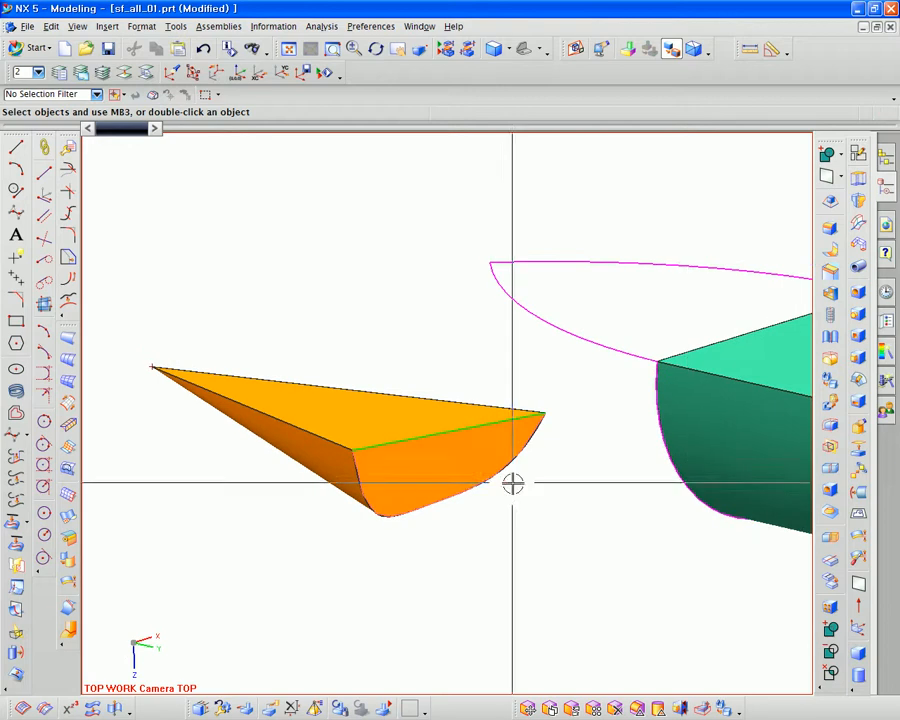
- Sew the cone's curved and base sheets to the triangular sheet as target, using the Sheet type and a 0.0254 tolerance
click(827, 348)
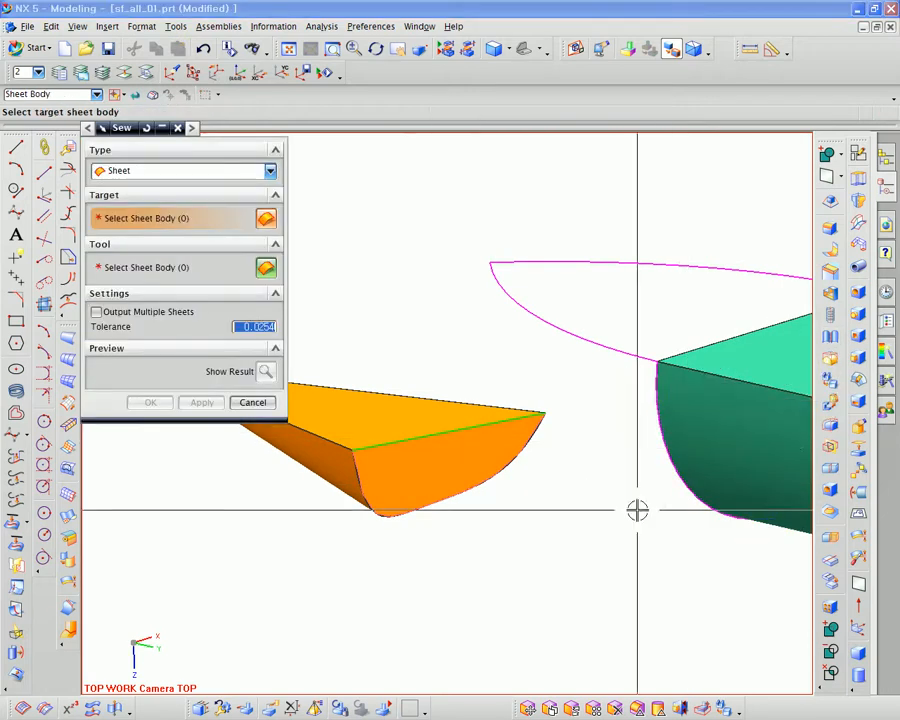
middle_drag(637, 510, 460, 450)
click(426, 438)
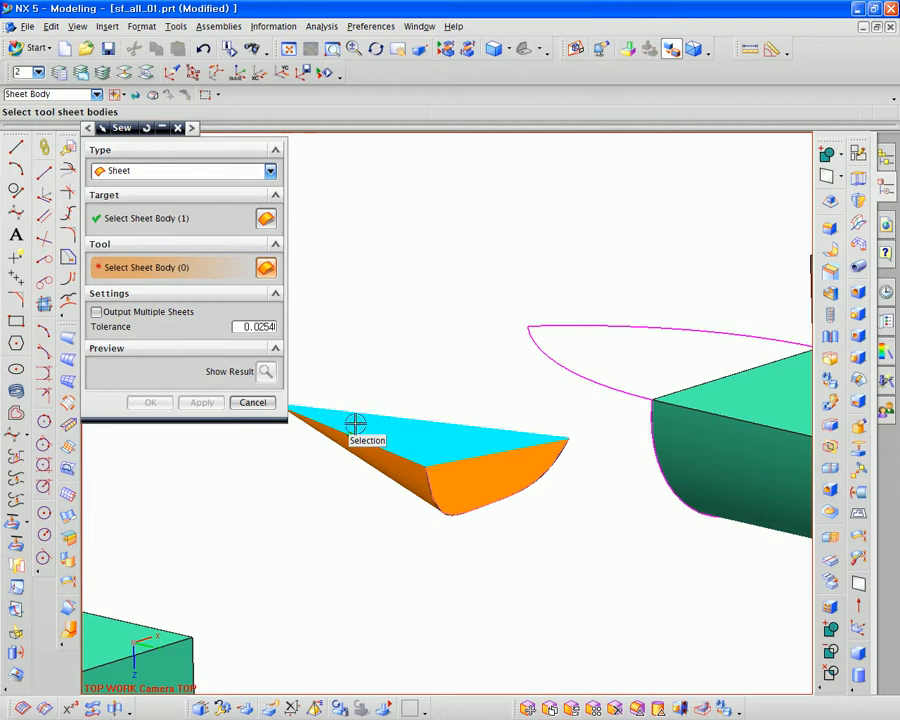
drag(613, 558, 261, 368)
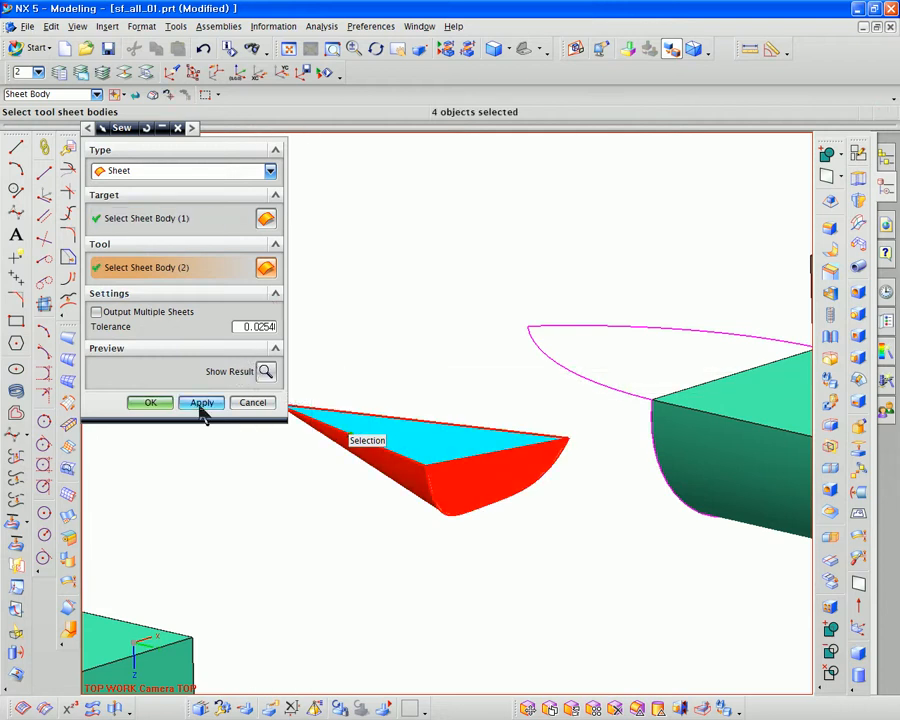
click(152, 404)
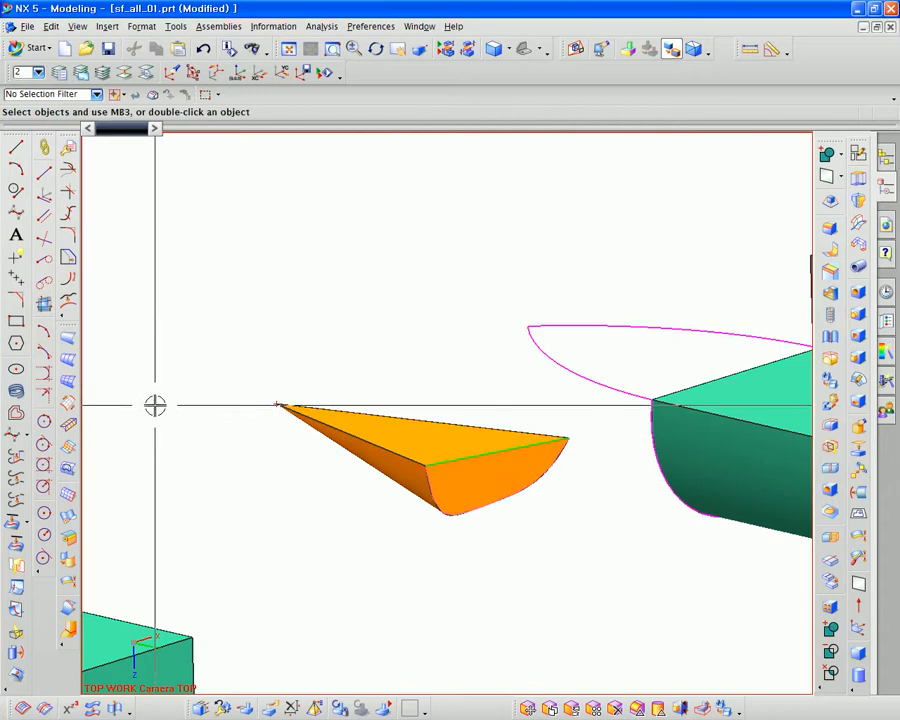
- Offset the sewn half-cone's base face outward by about 19 mm
middle_drag(361, 532, 406, 536)
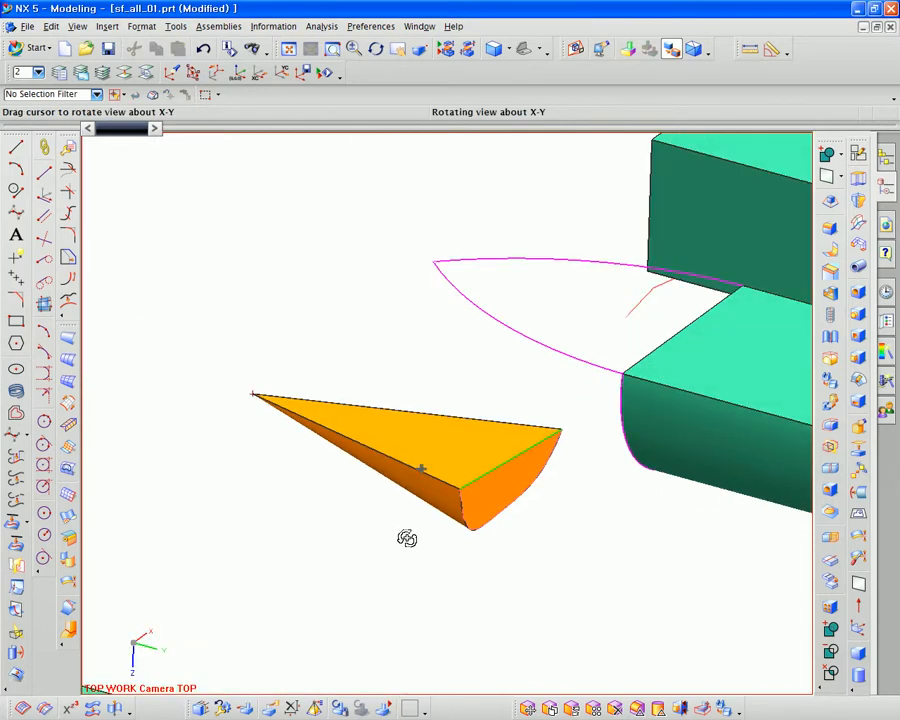
click(830, 430)
middle_drag(607, 554, 585, 546)
click(492, 482)
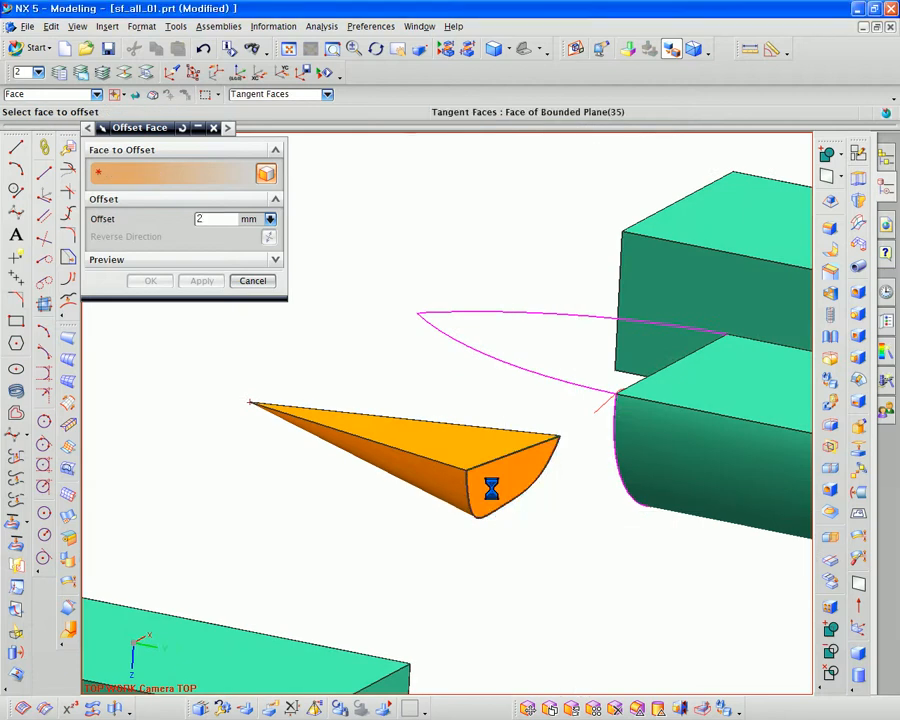
drag(665, 522, 595, 538)
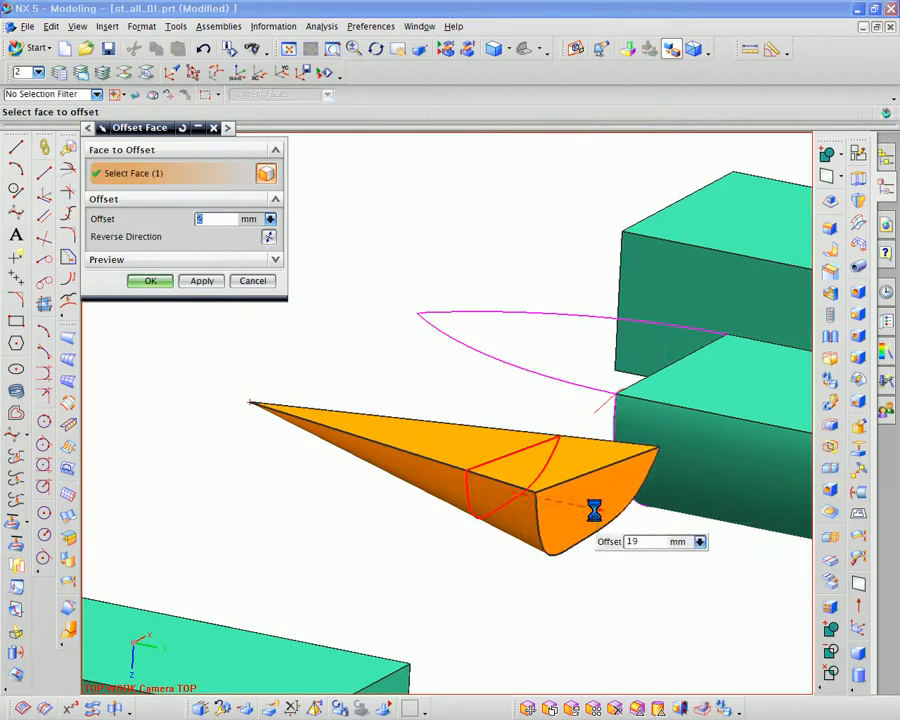
middle_click(581, 558)
- Restrict selection to Solid Body and pick the extended half-cone to check whether it is a solid
middle_drag(581, 558, 508, 524)
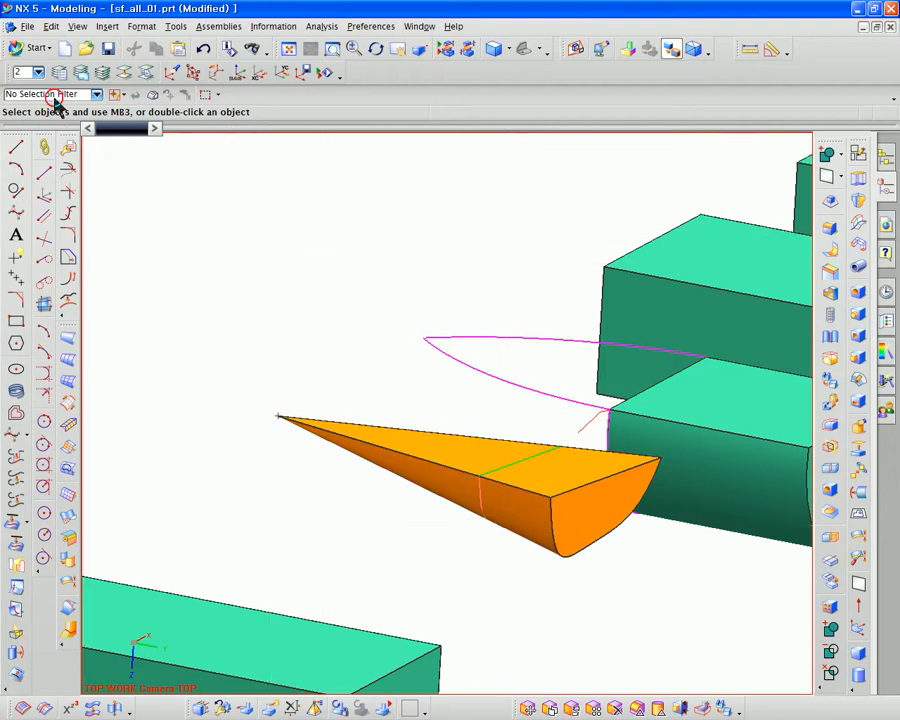
click(57, 103)
click(55, 195)
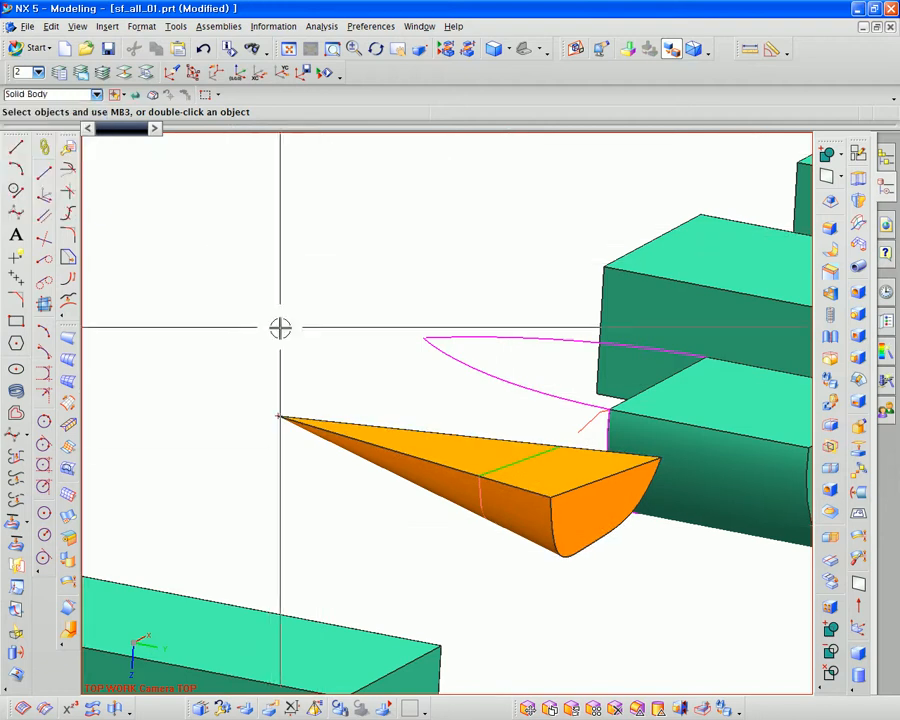
click(444, 453)
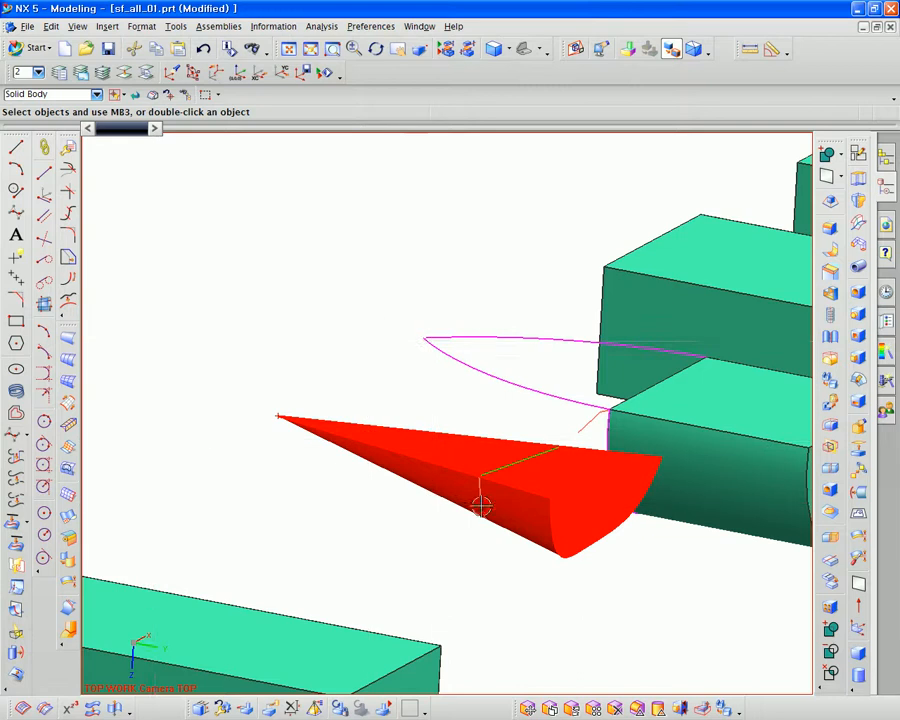
middle_drag(481, 508, 521, 445)
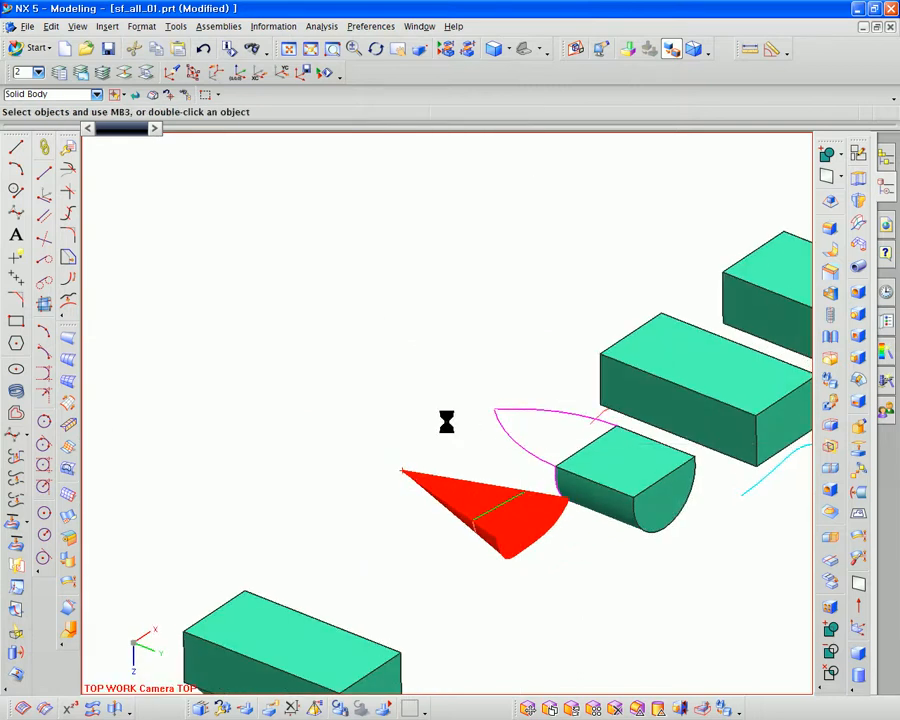
middle_drag(446, 421, 452, 354)
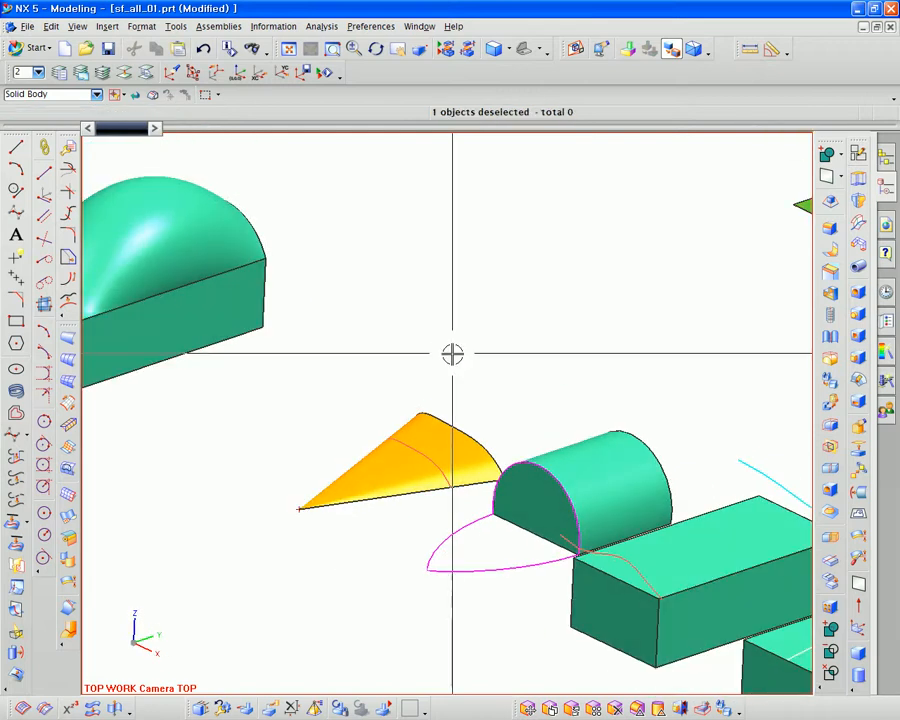
scroll(538, 542, up, 2)
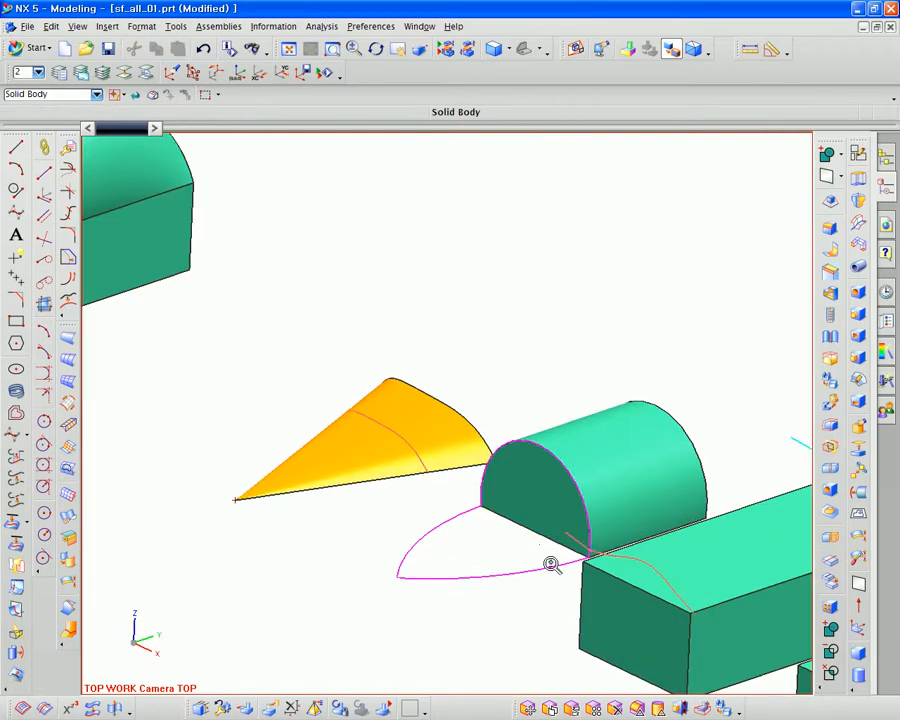
middle_drag(551, 565, 561, 558)
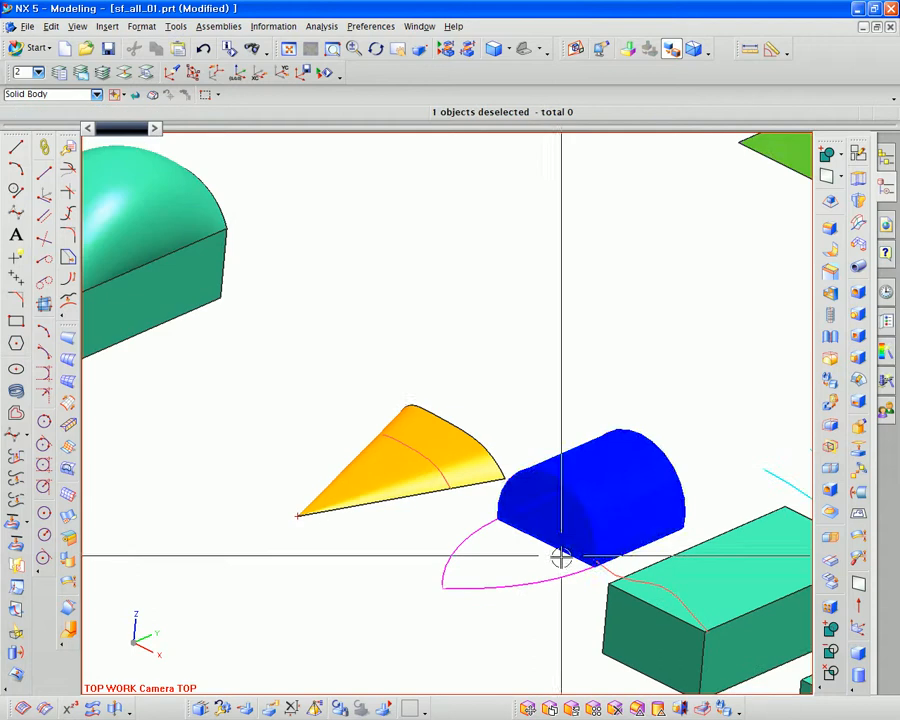
- Set the Body Type in the modeling preferences to Solid
click(367, 27)
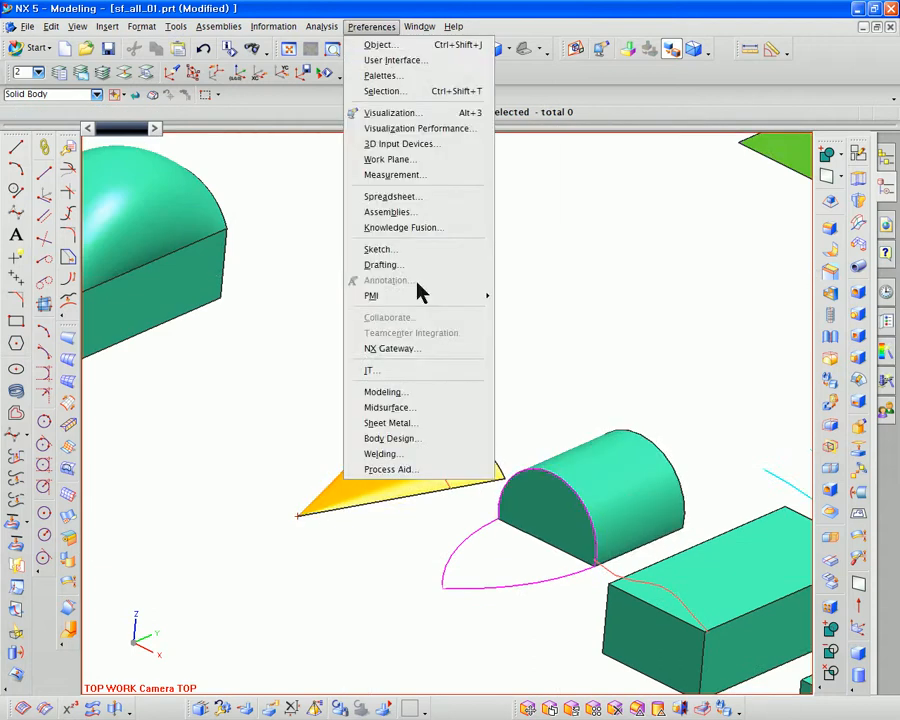
click(405, 392)
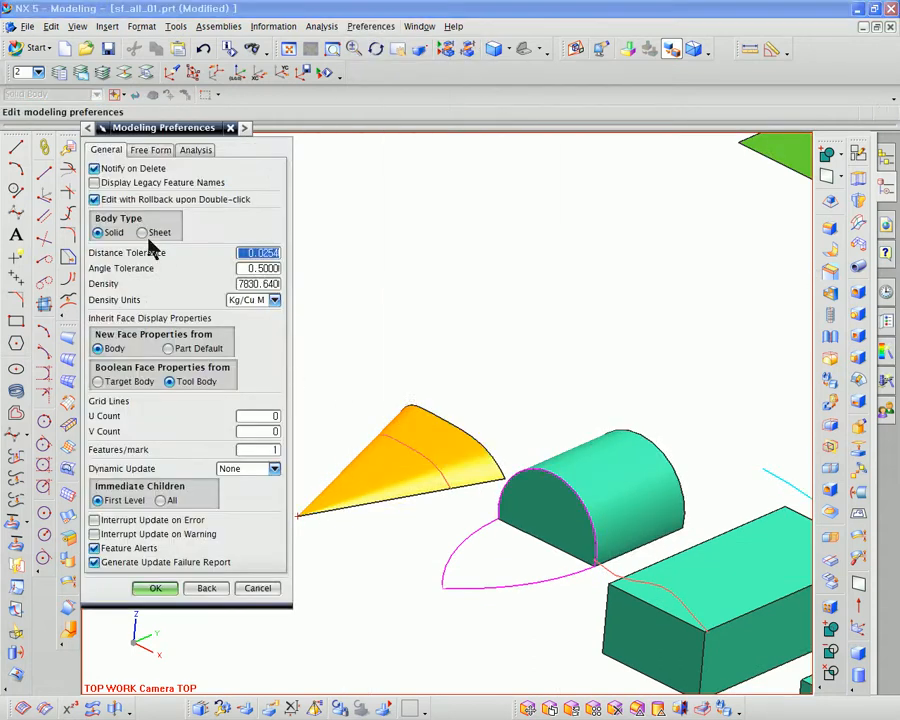
click(112, 233)
middle_click(445, 305)
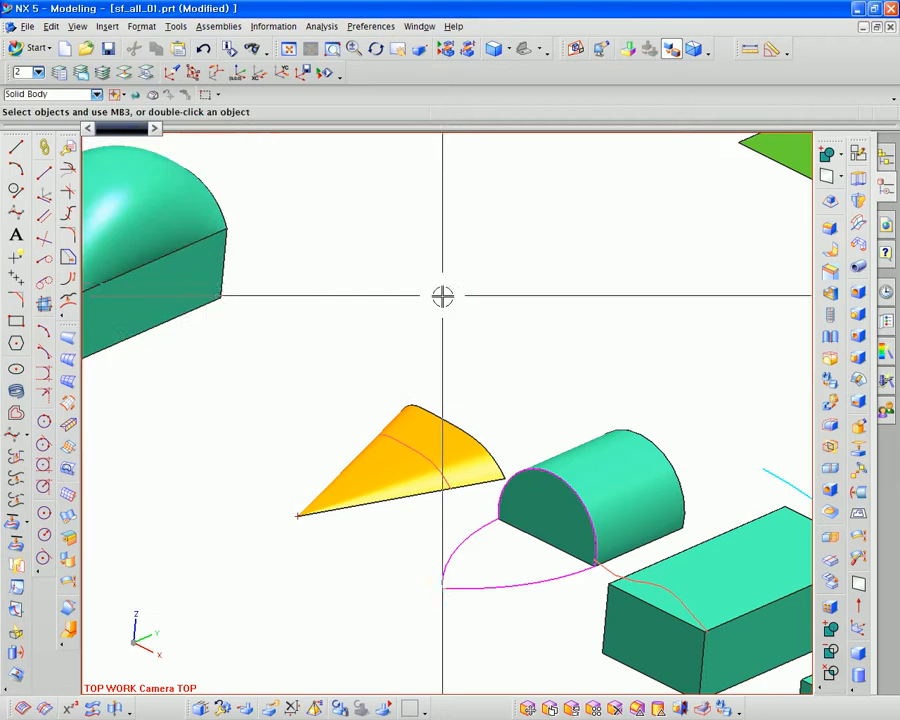
- Start a Through Curve Mesh with the magenta arcs' meeting point and the half-cylinder's semicircular end curve as primary curves
middle_drag(462, 366, 455, 290)
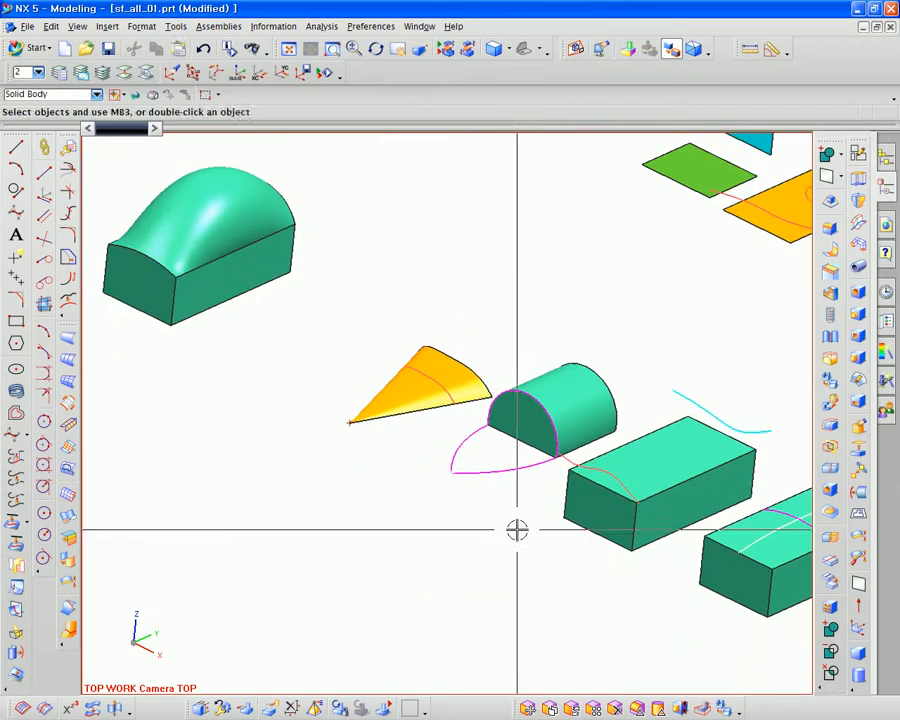
scroll(530, 500, up, 2)
middle_drag(534, 482, 541, 518)
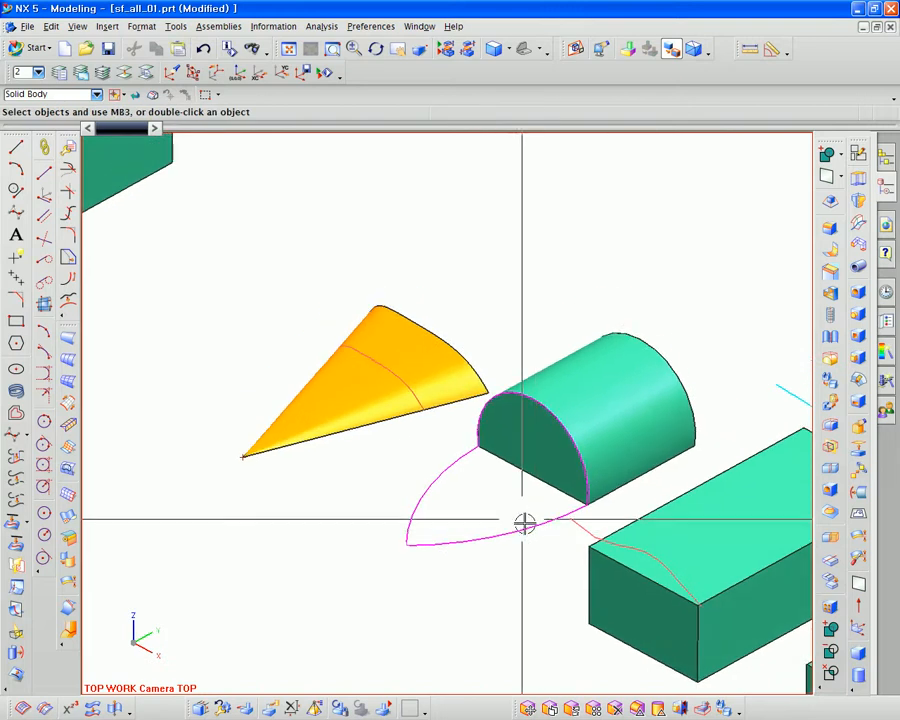
middle_drag(514, 572, 512, 560)
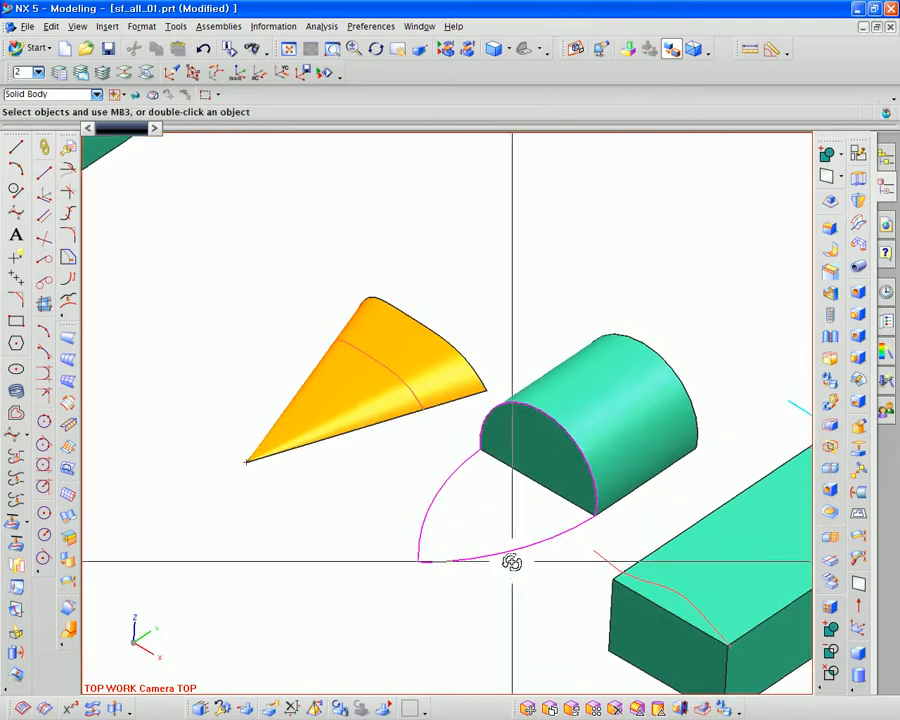
click(68, 382)
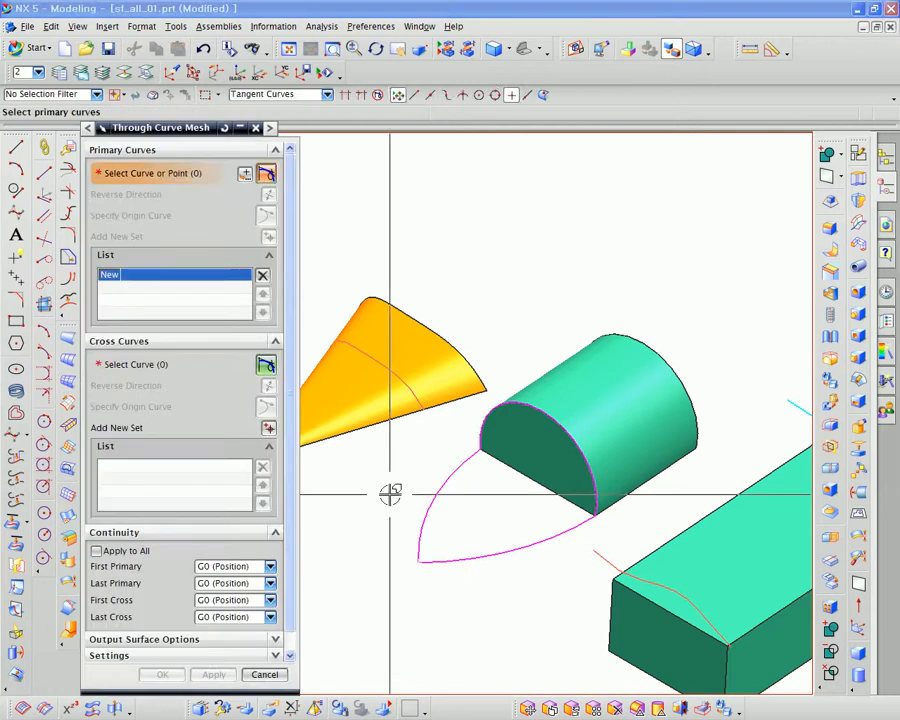
middle_drag(366, 526, 328, 368)
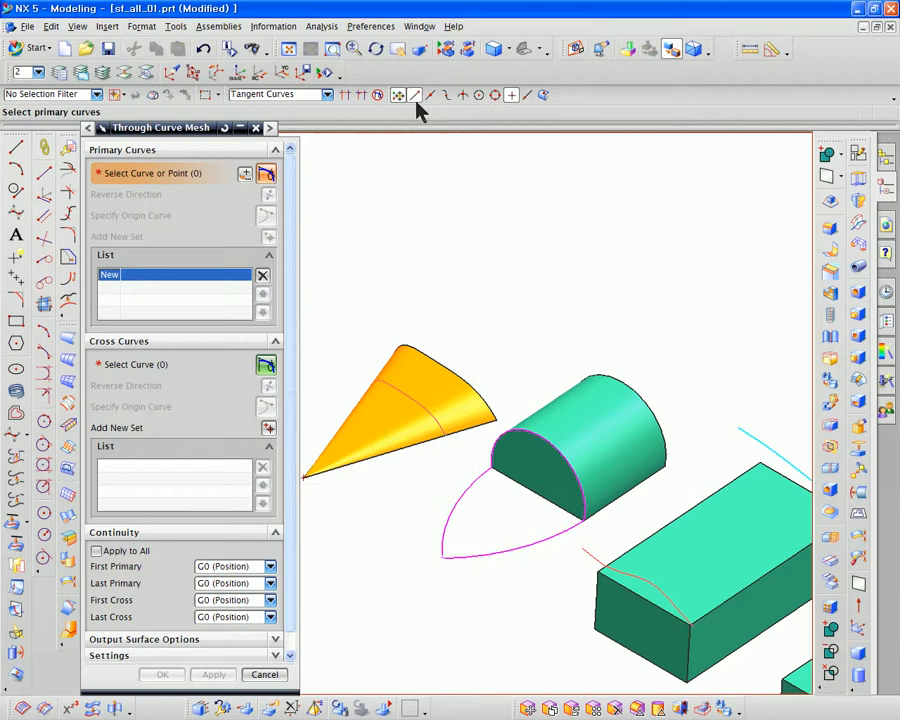
click(442, 558)
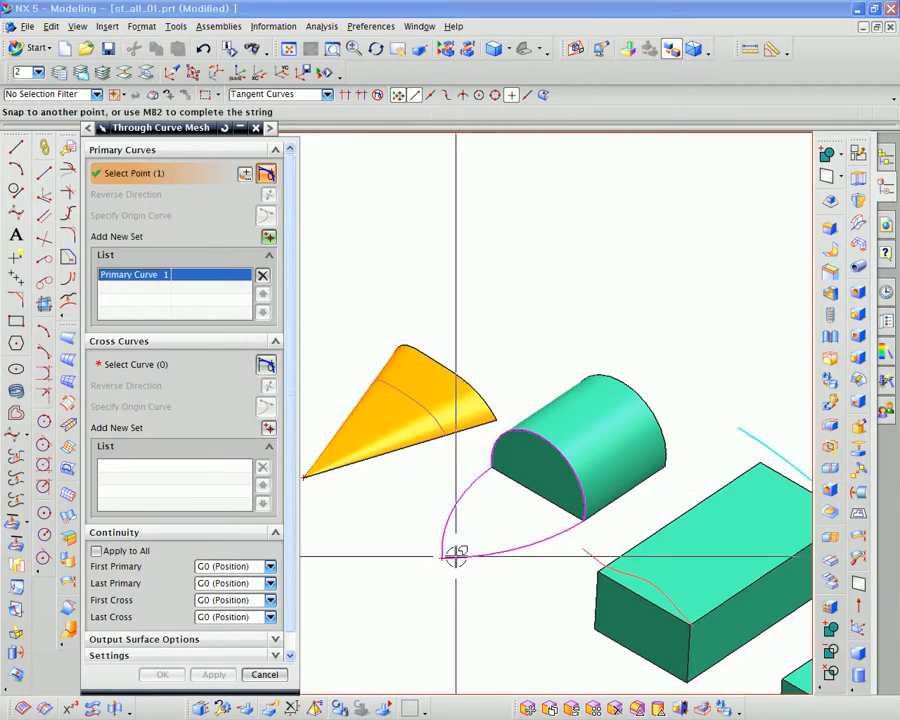
middle_click(398, 502)
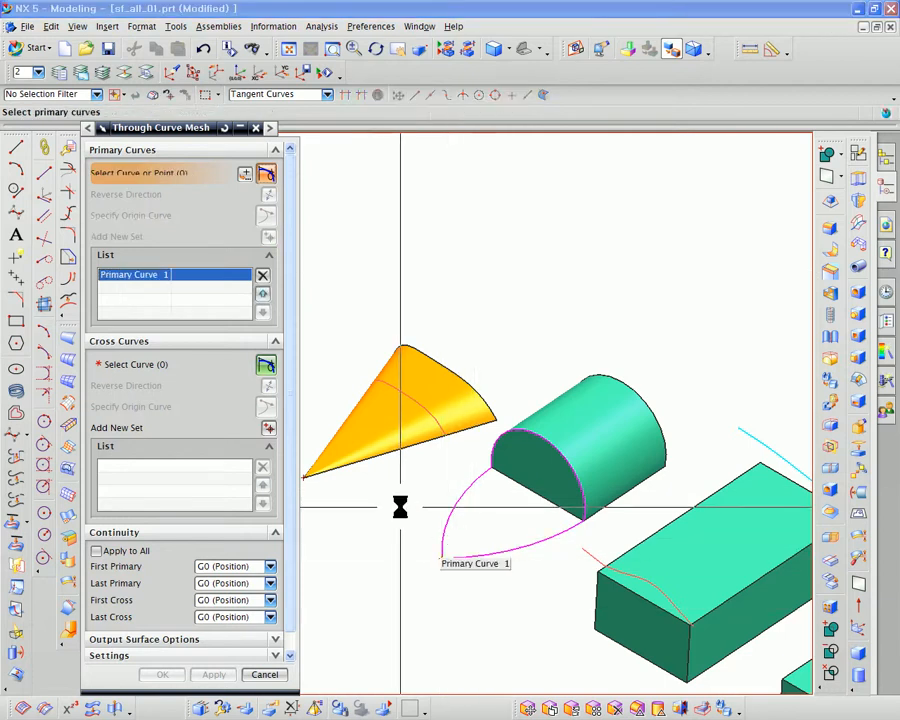
click(580, 488)
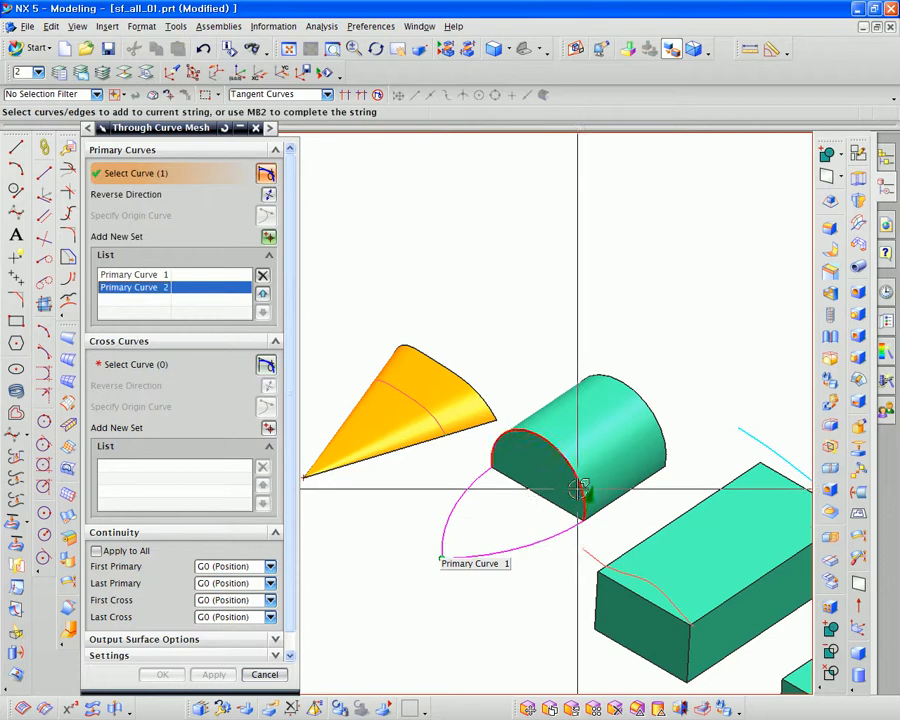
middle_click(419, 514)
middle_click(418, 512)
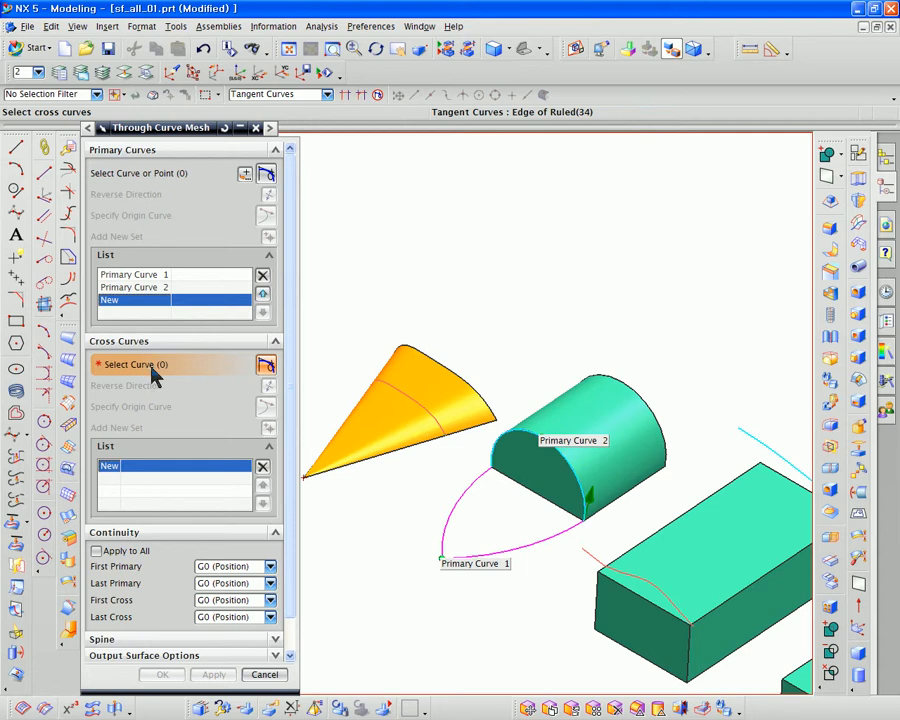
- Add the two magenta arcs running from the half-cylinder's lower corners to the tip as separate cross curves
click(542, 532)
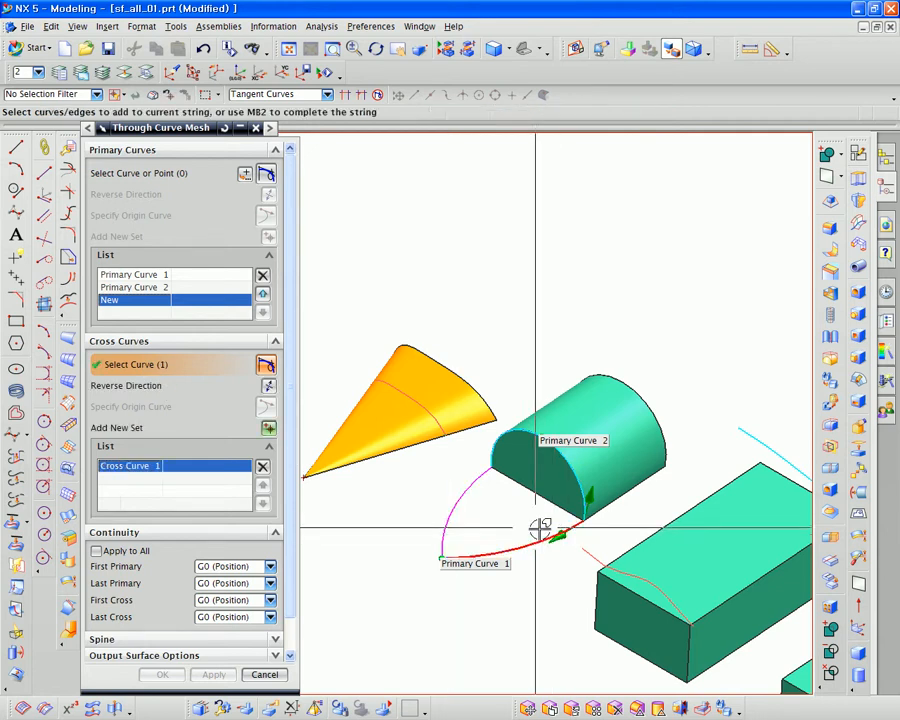
middle_click(480, 497)
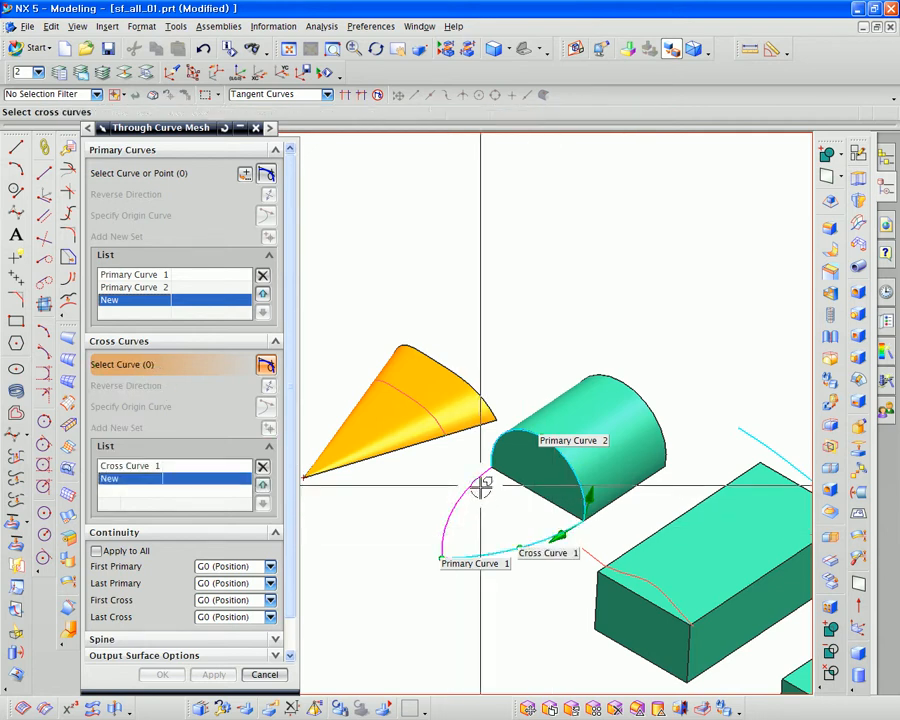
click(476, 481)
middle_drag(418, 495, 378, 589)
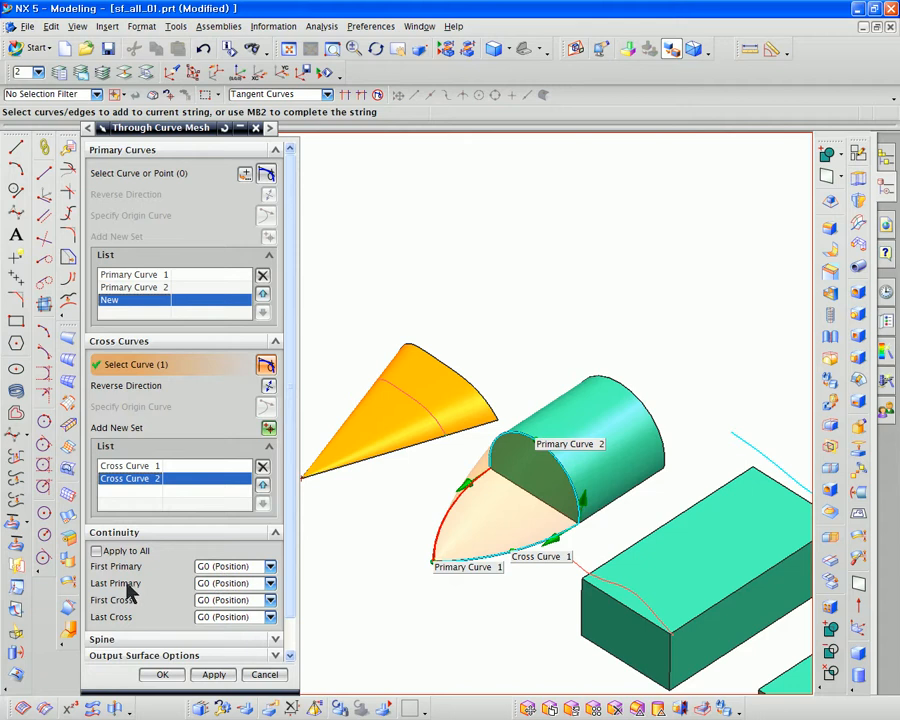
- Try to create the mesh with Last Primary continuity G1 (Tangent) to the half-cylinder's curved face
click(270, 584)
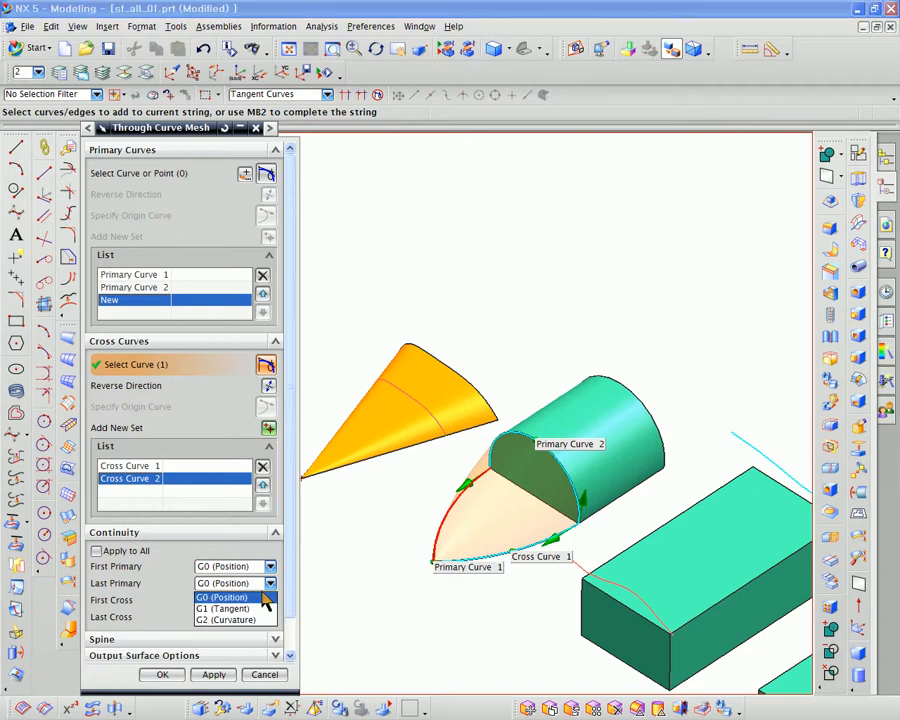
click(250, 608)
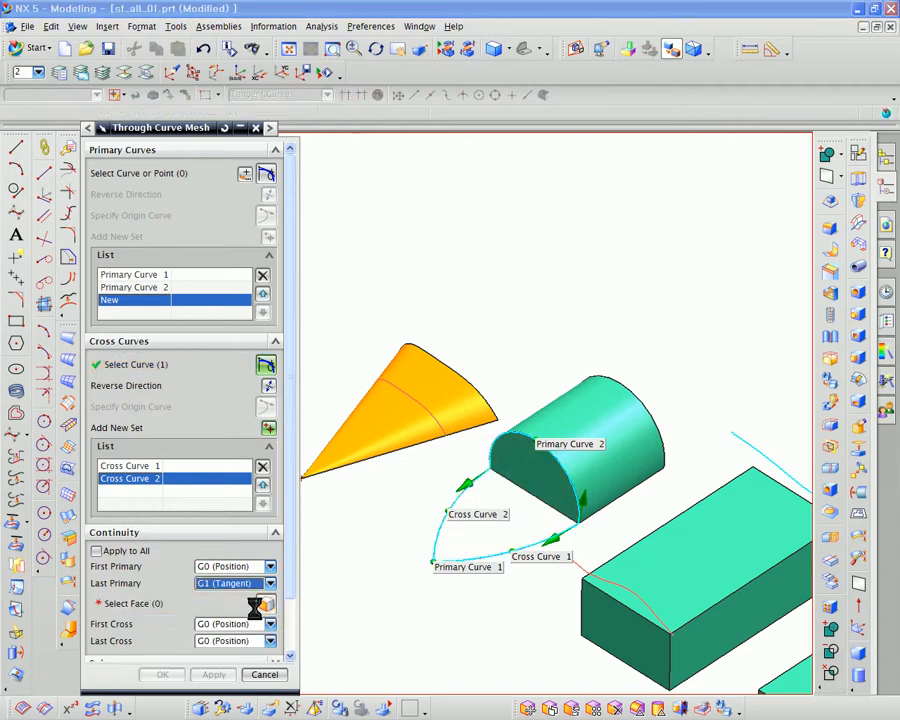
click(600, 485)
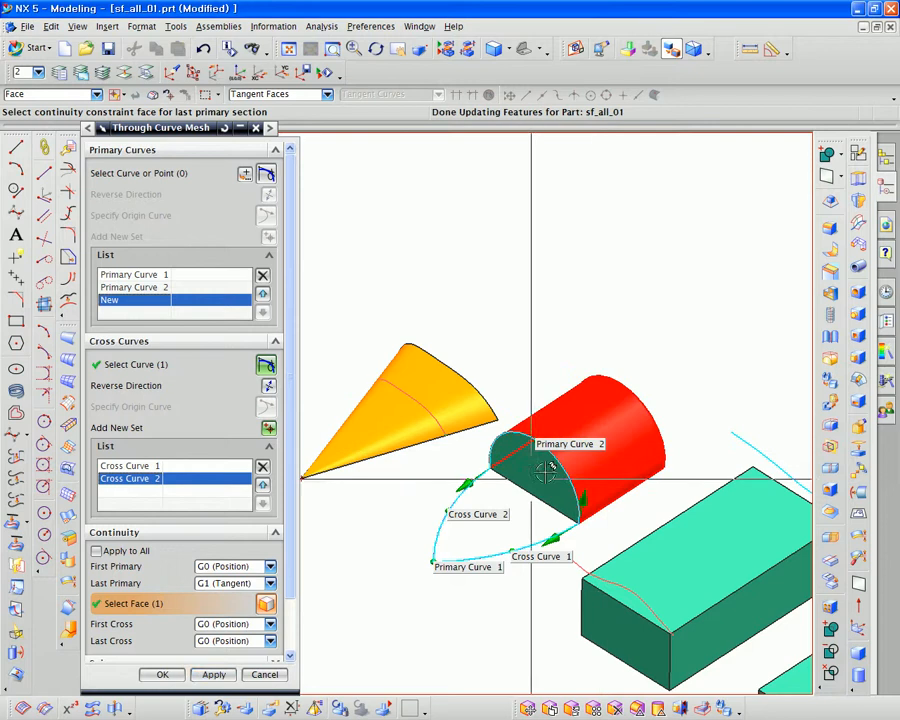
click(214, 676)
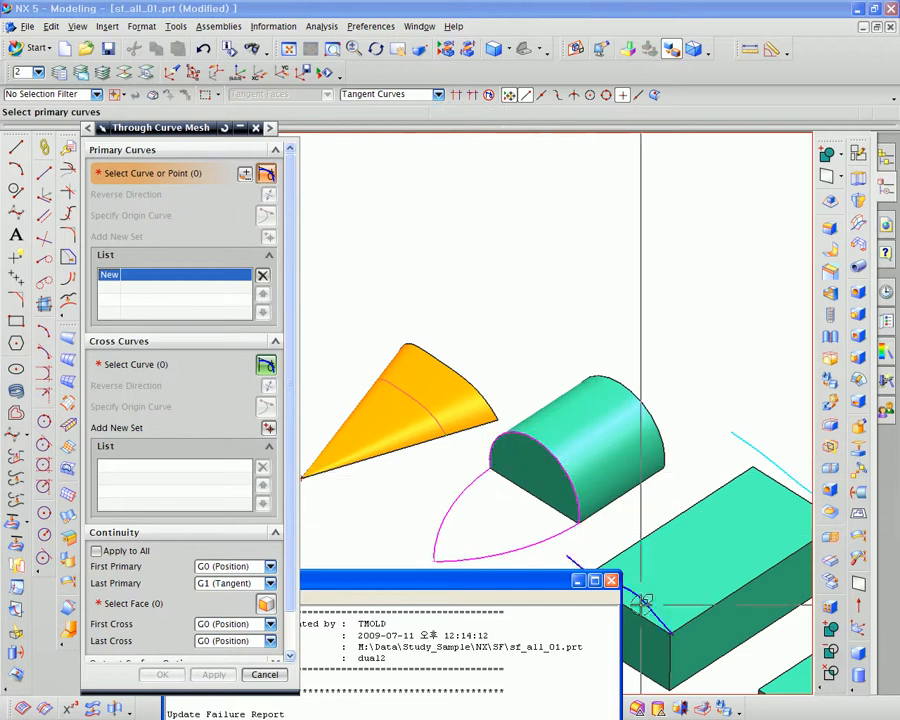
click(609, 584)
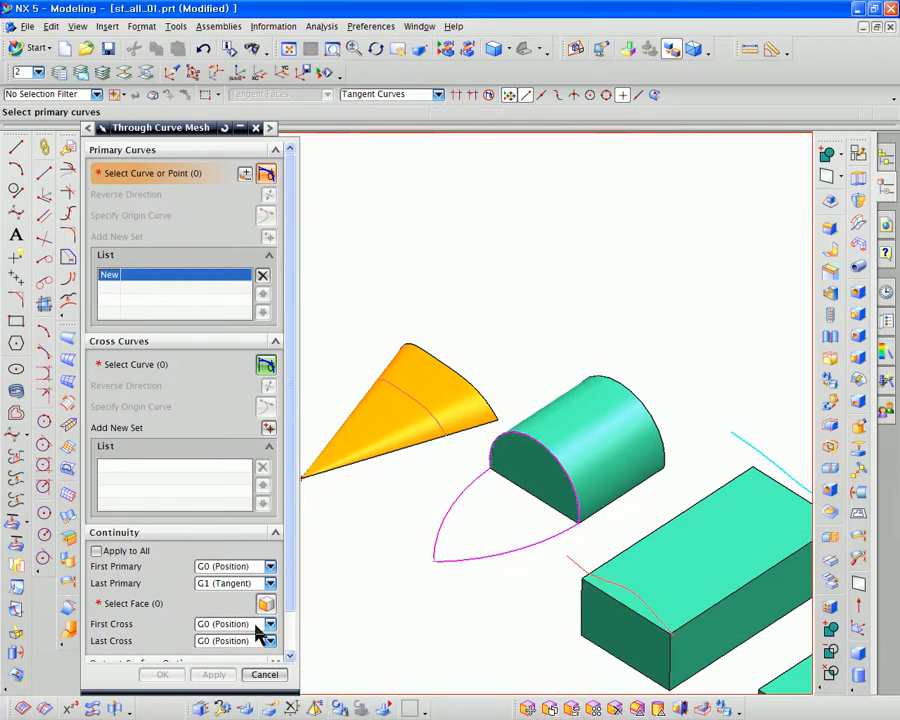
- Set Last Primary continuity to G0 (Position) and define the arcs' tip point and the half-cylinder's semicircular end curve as primary curves
click(267, 583)
click(250, 598)
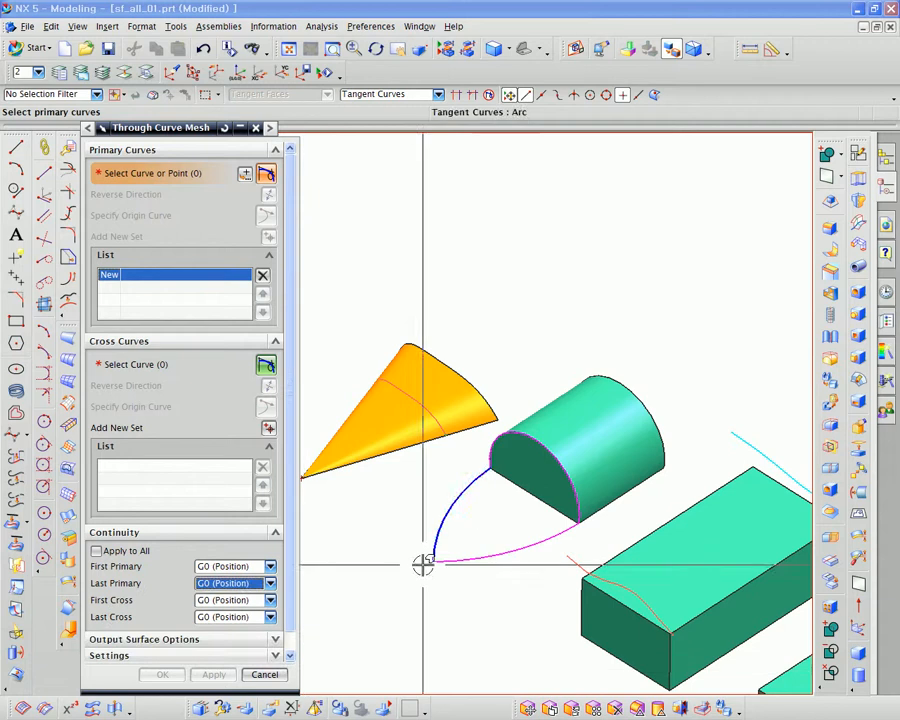
middle_drag(422, 558, 474, 597)
scroll(480, 590, up, 3)
scroll(479, 606, down, 3)
scroll(474, 597, up, 3)
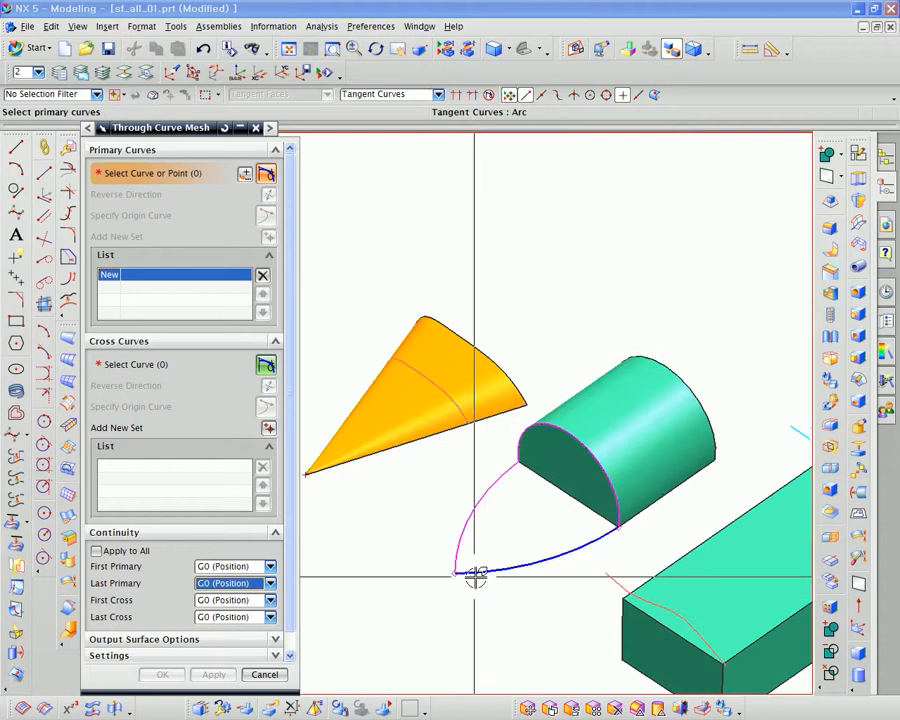
click(456, 573)
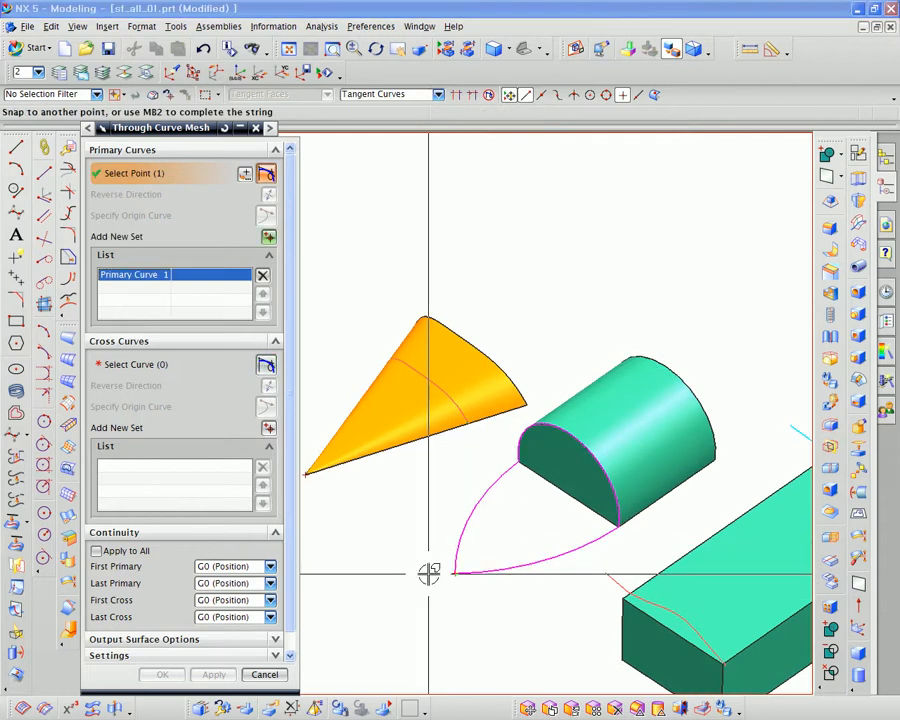
middle_click(545, 525)
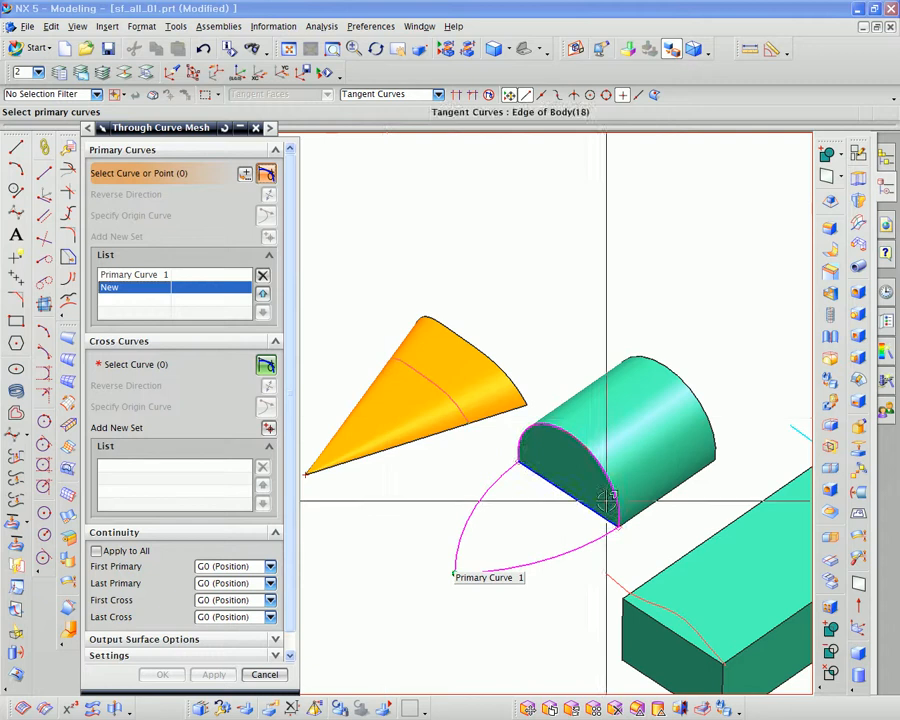
click(545, 445)
middle_click(507, 522)
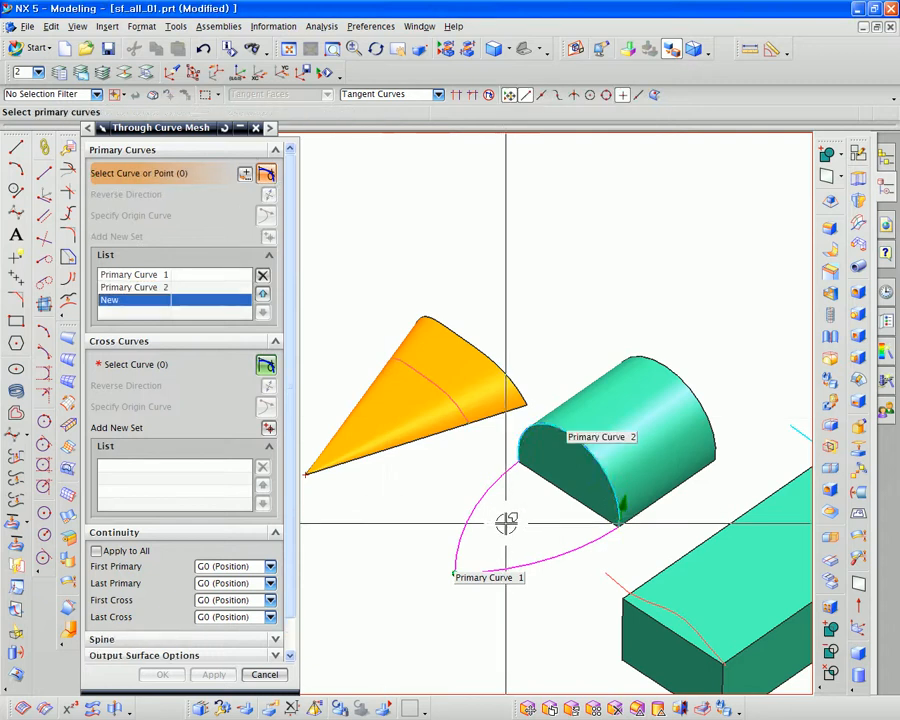
middle_click(577, 537)
- Add the two magenta side arcs as cross curves and create the curve mesh nose on the half-cylinder
click(588, 542)
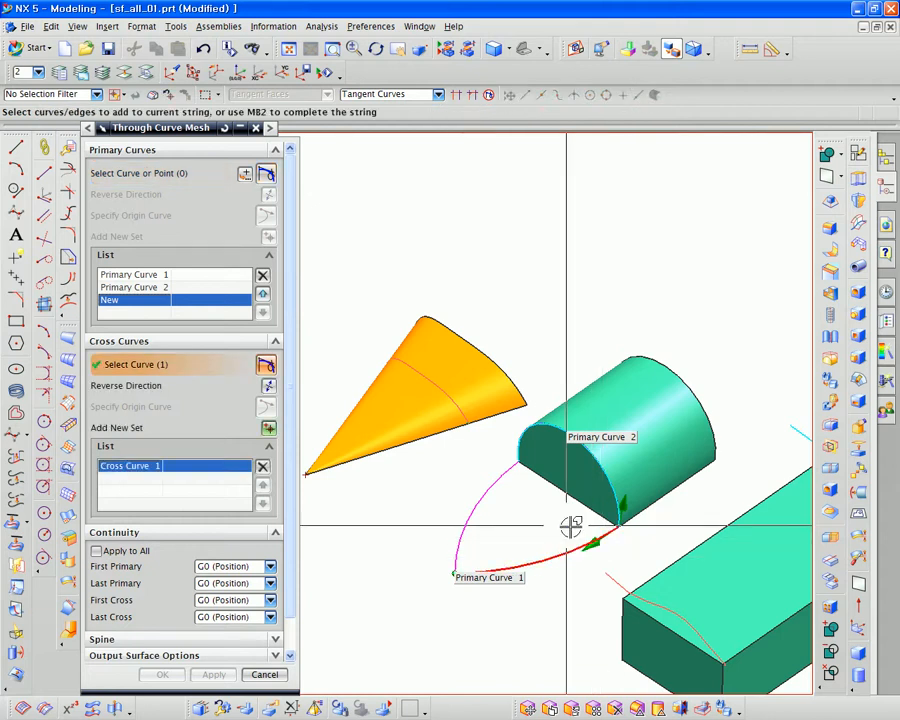
middle_click(516, 505)
click(468, 491)
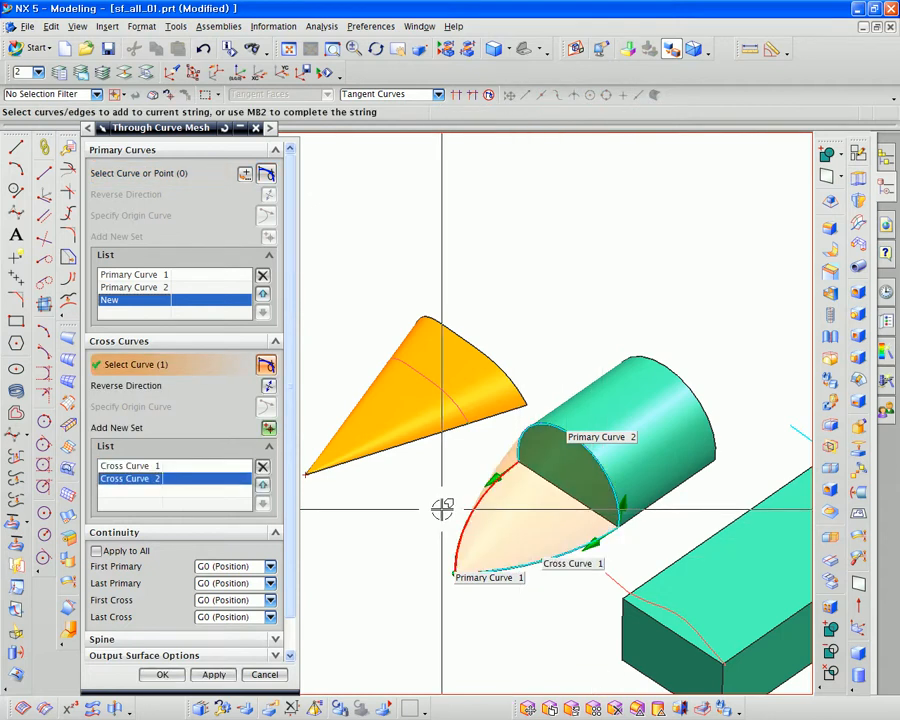
middle_click(440, 508)
middle_click(437, 526)
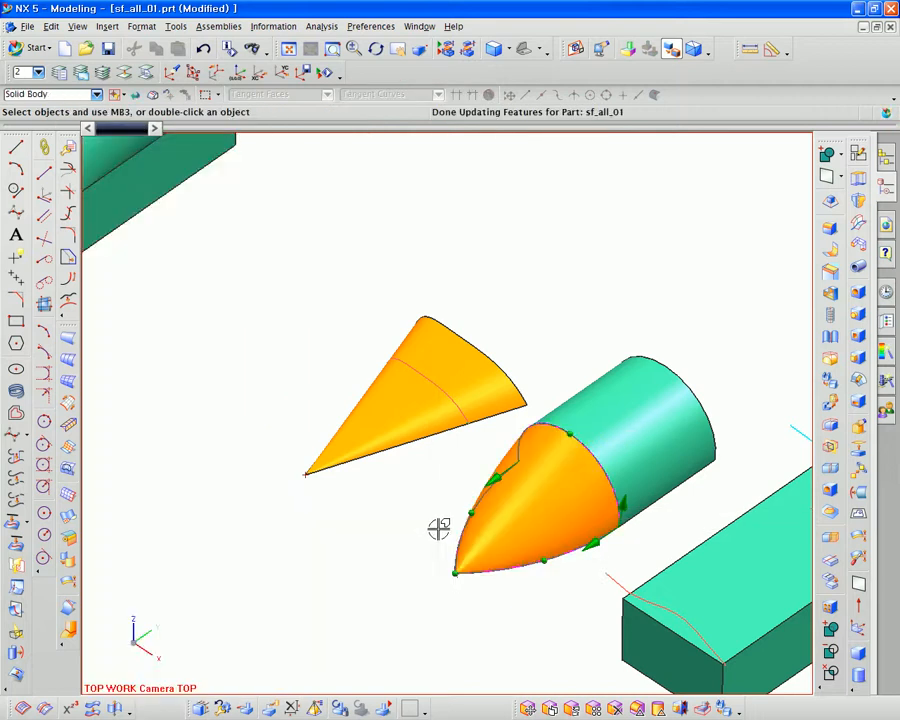
- Extract the half-cylinder's semicircular end face at the nose as a single face, hiding the original body
middle_drag(439, 528, 416, 406)
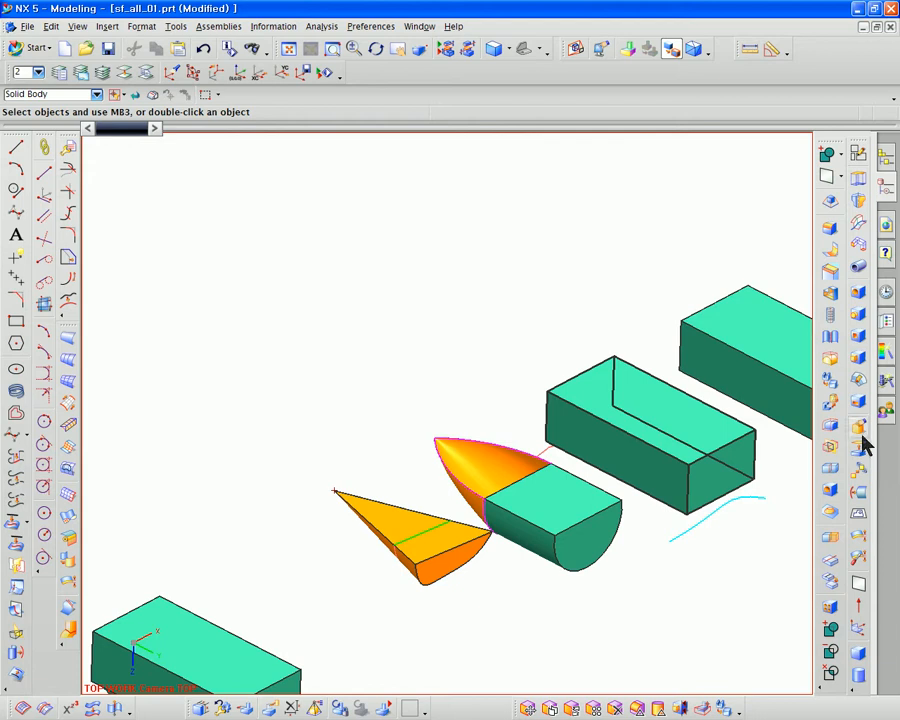
click(858, 516)
middle_drag(488, 492, 486, 557)
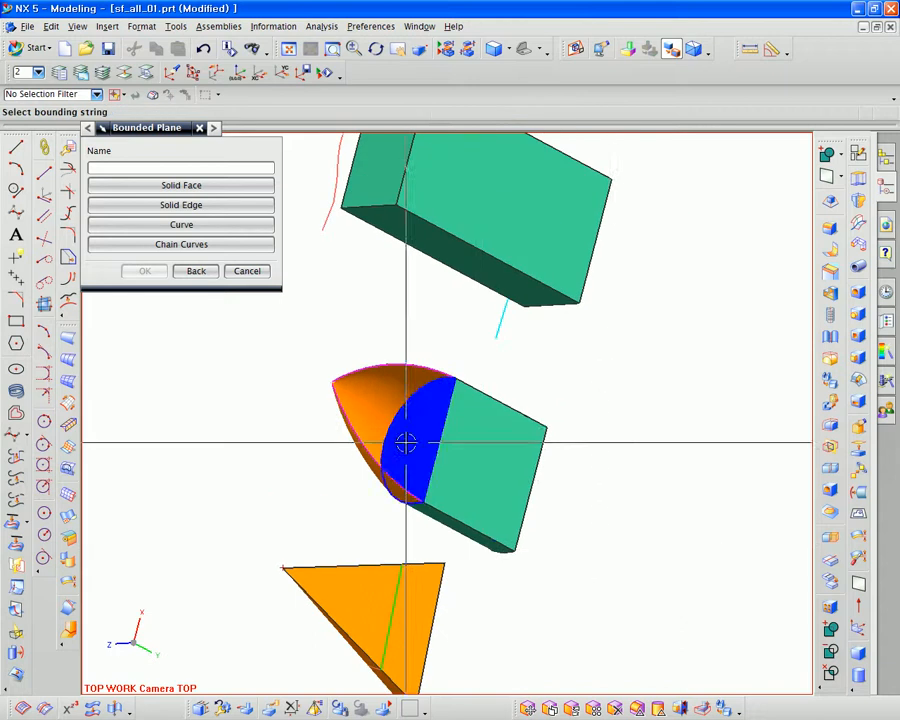
click(857, 452)
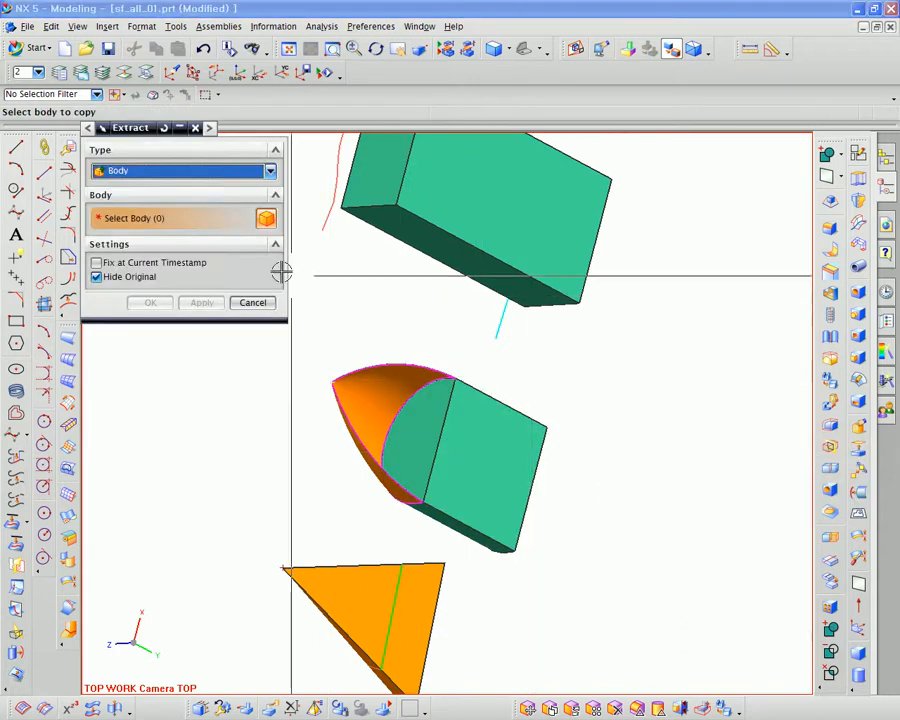
click(190, 172)
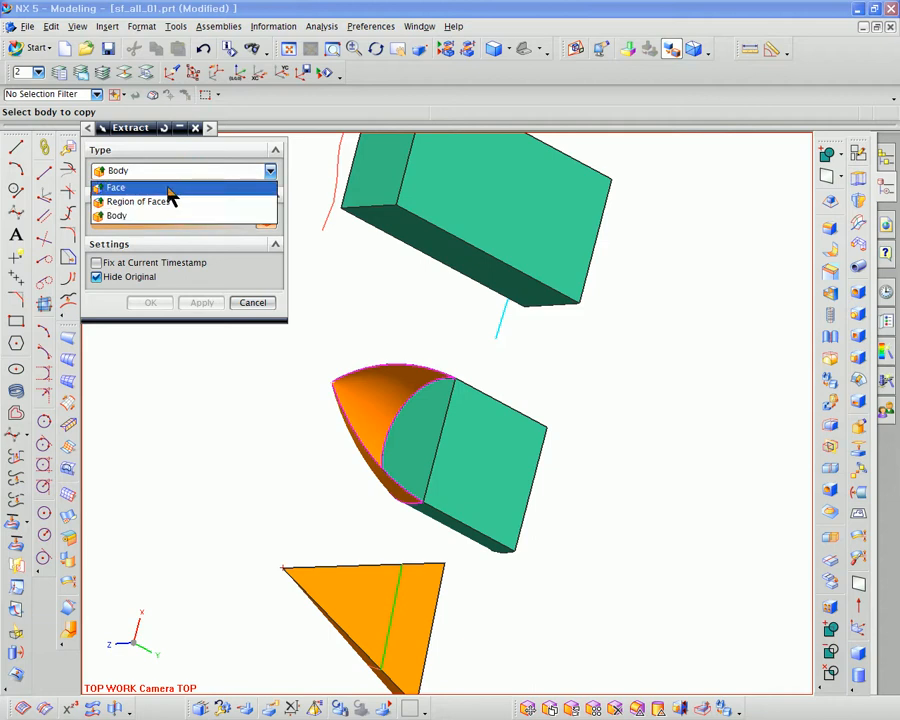
click(172, 215)
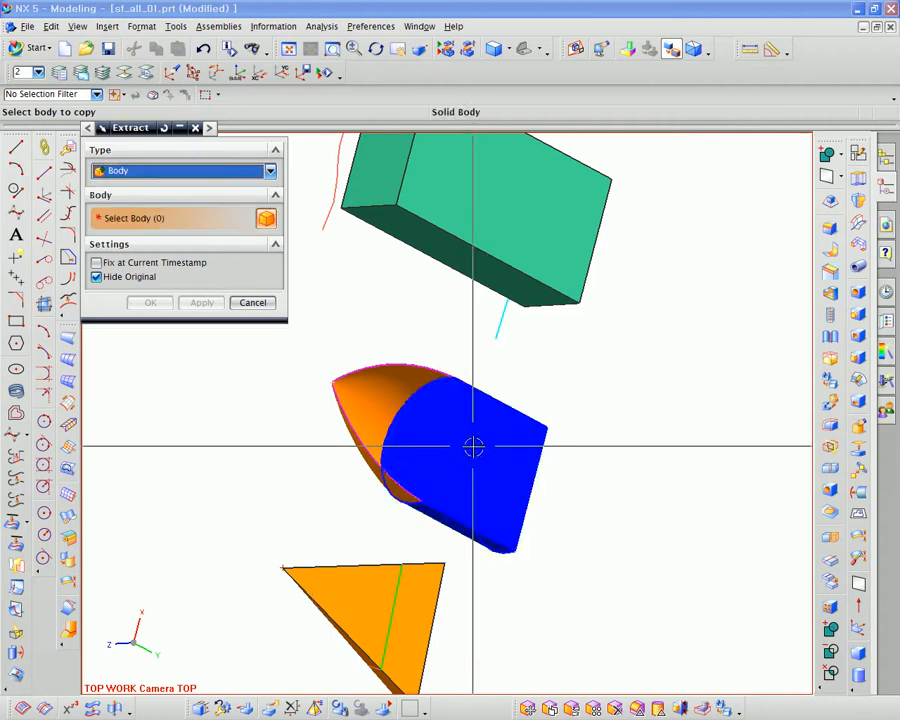
click(164, 177)
click(165, 188)
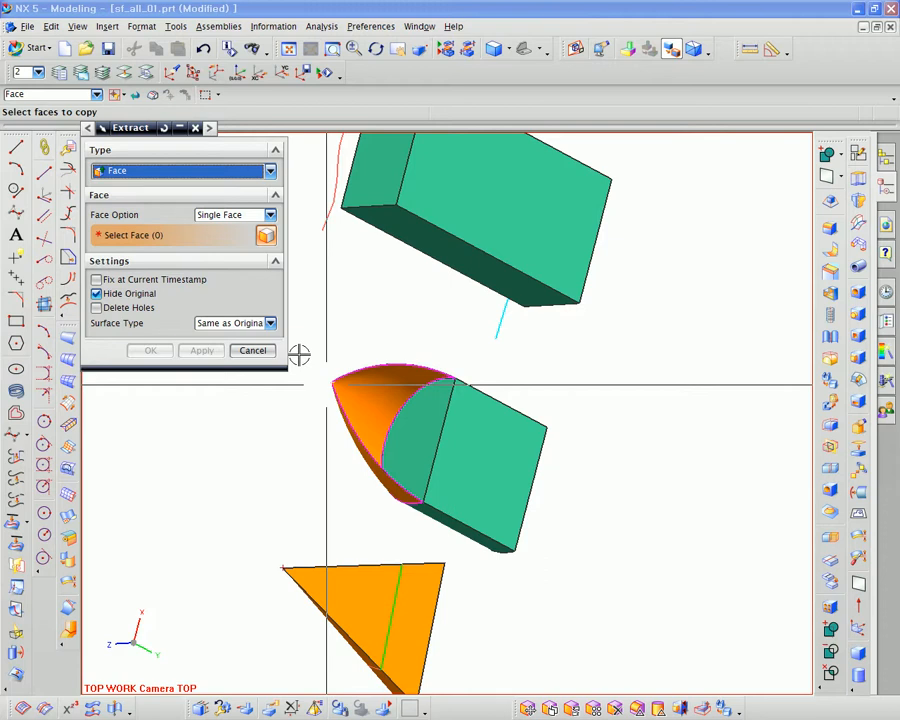
click(406, 430)
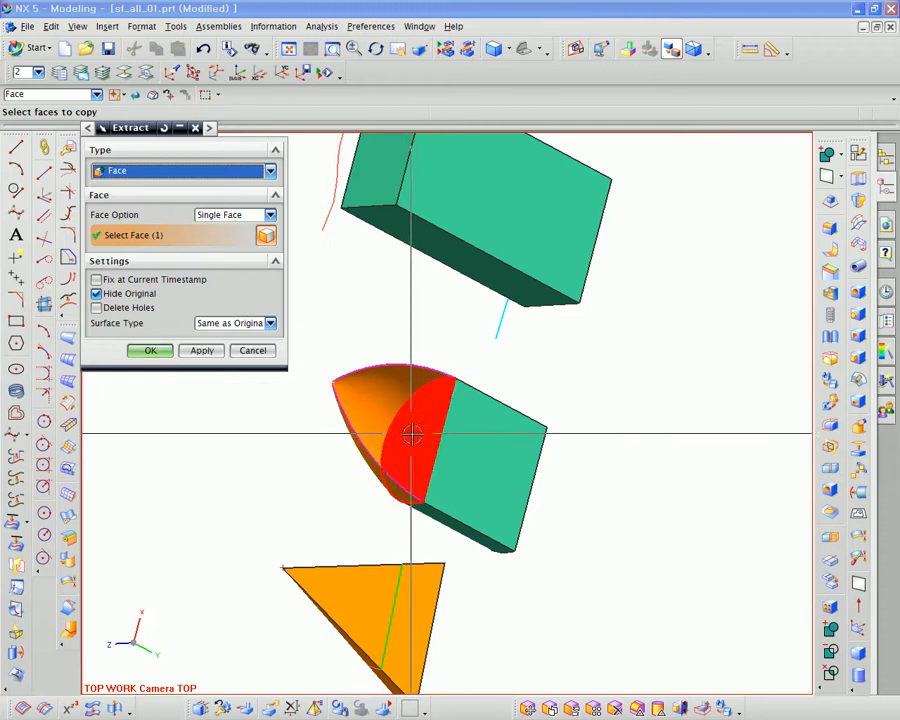
click(97, 294)
middle_drag(350, 464, 308, 425)
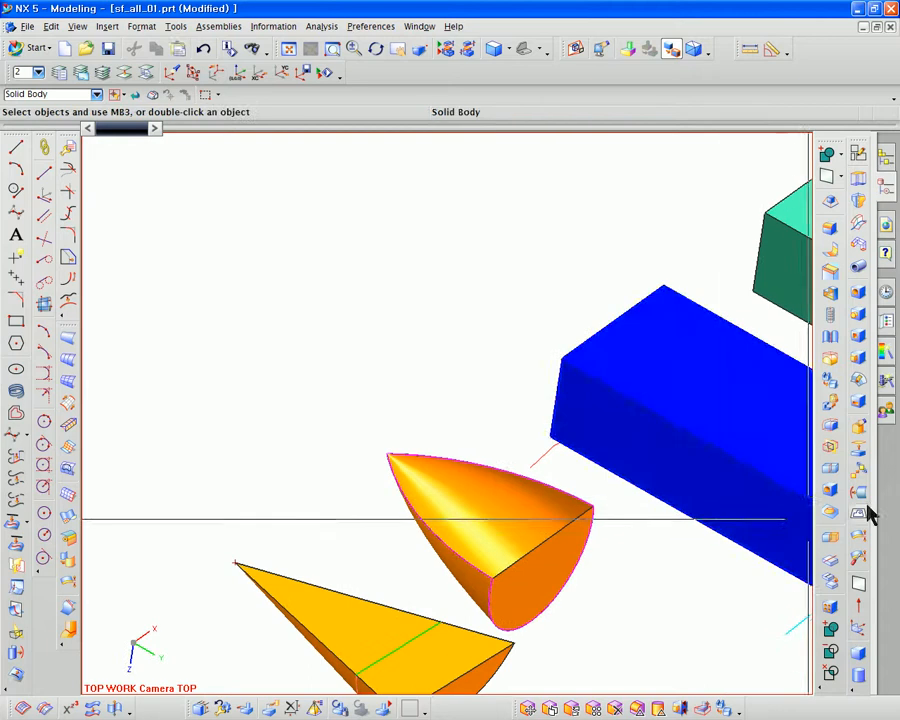
- Create a bounded plane over the nose's flat opening from the straight edge of the extracted face and the two side arcs
click(857, 511)
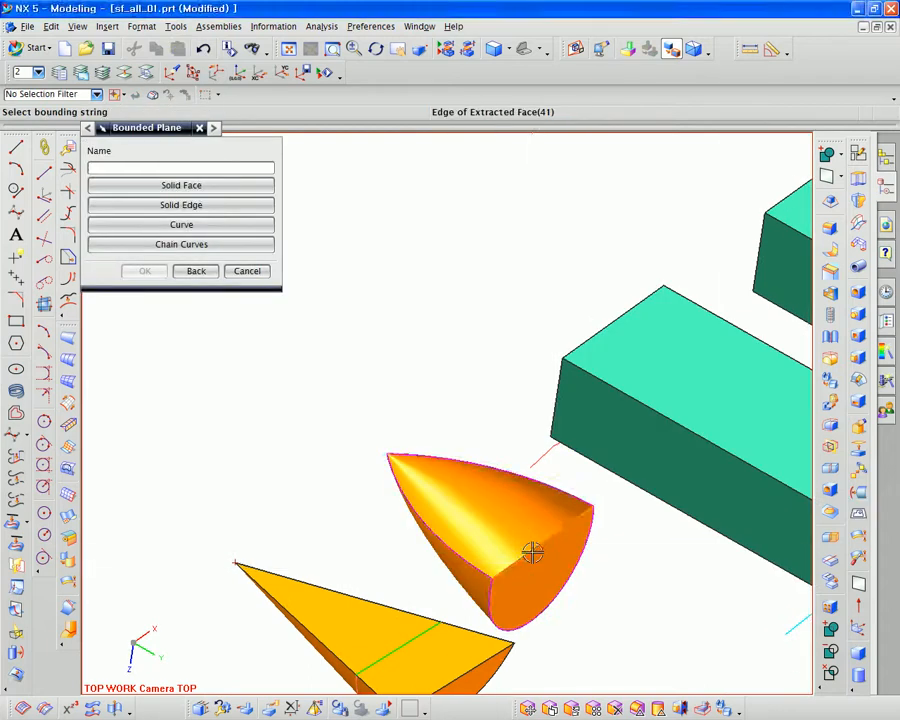
click(532, 550)
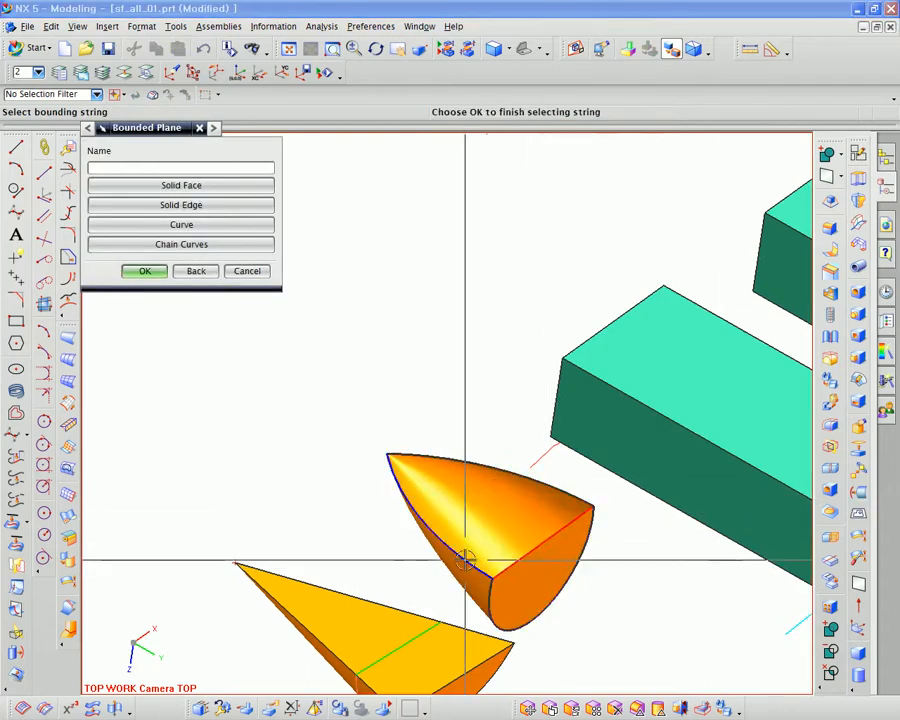
middle_click(305, 409)
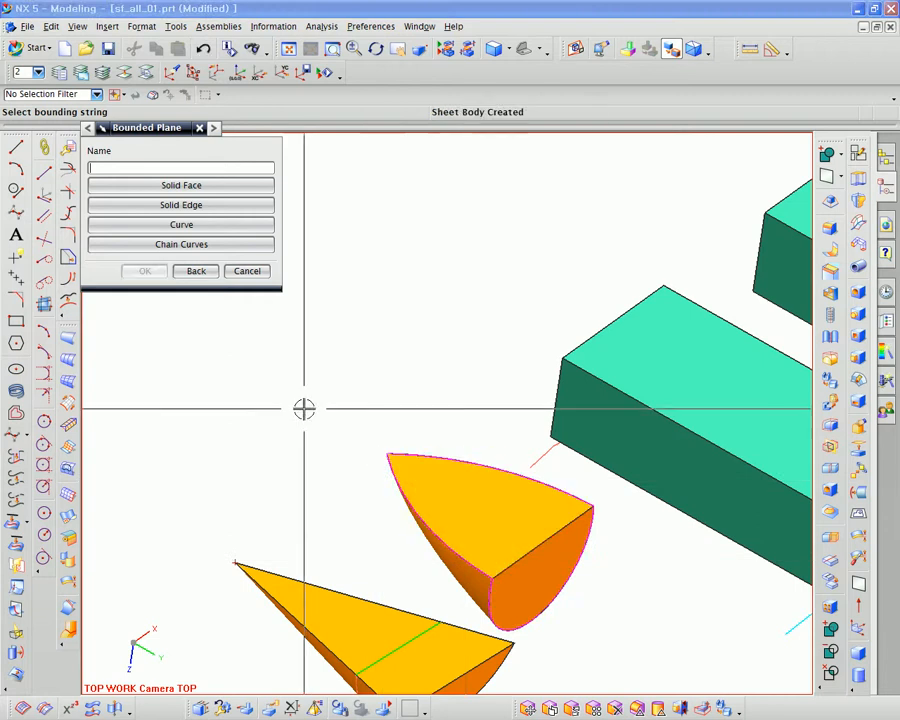
middle_drag(305, 409, 372, 422)
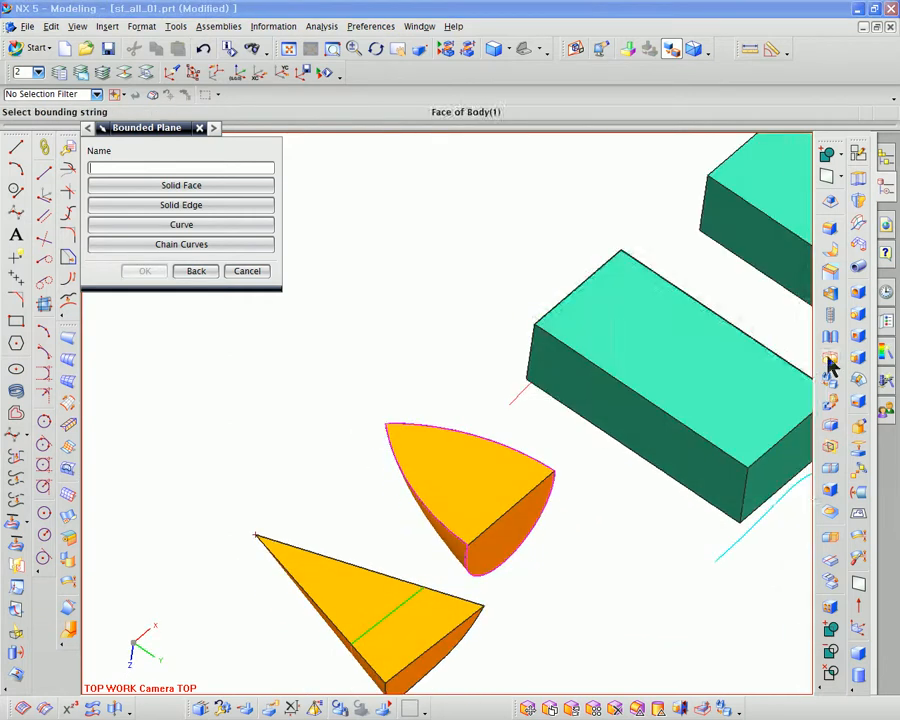
- Sew the new bounded plane with the curve mesh nose and the extracted end face into one closed body
click(830, 360)
click(464, 490)
drag(366, 405, 528, 542)
middle_click(499, 555)
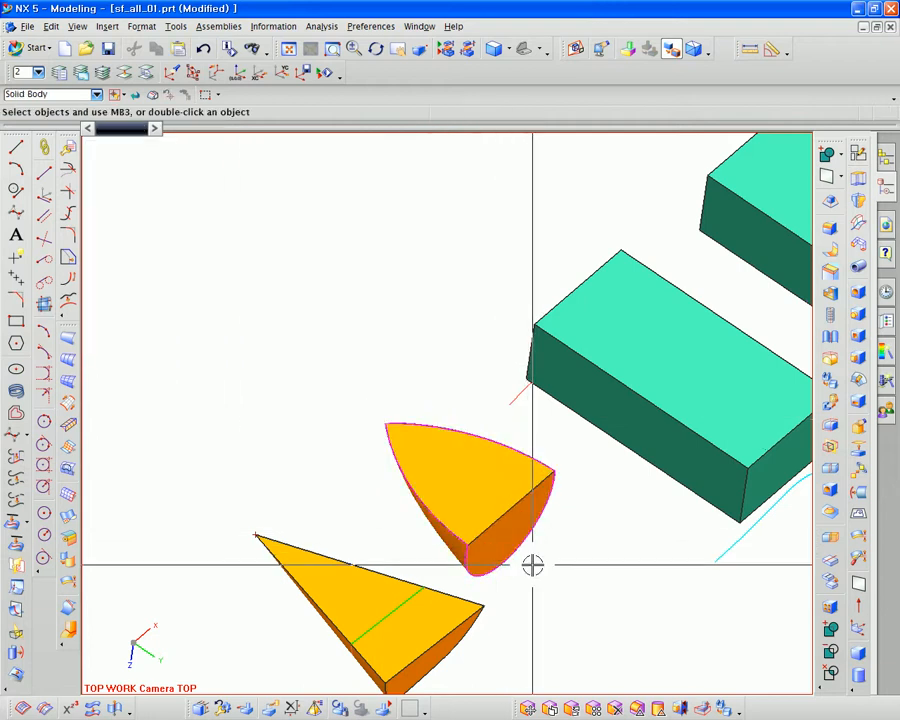
- Show the hidden half-cylinder solid behind the nose again
key(ctrl+shift+k)
click(541, 561)
middle_click(566, 535)
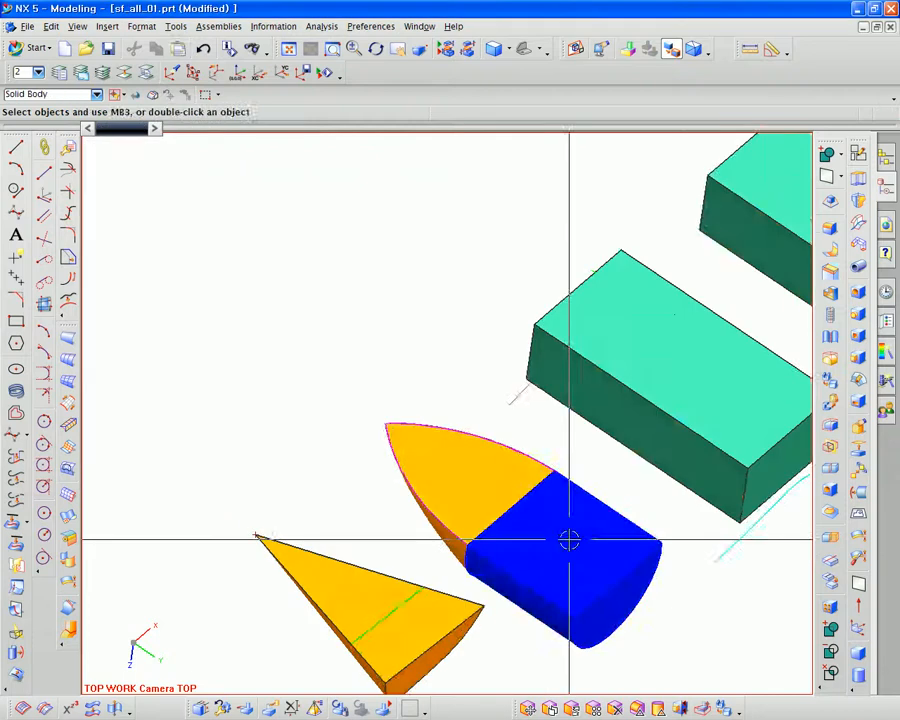
- Try to unite the two bodies with the half-cylinder as target and the nose as tool
middle_drag(566, 535, 598, 562)
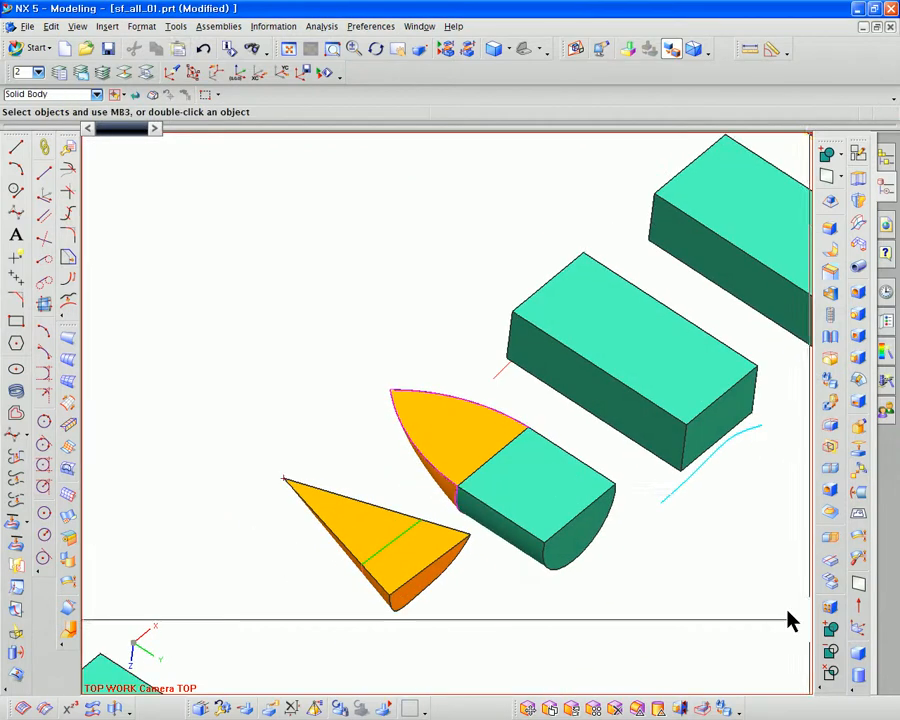
click(523, 495)
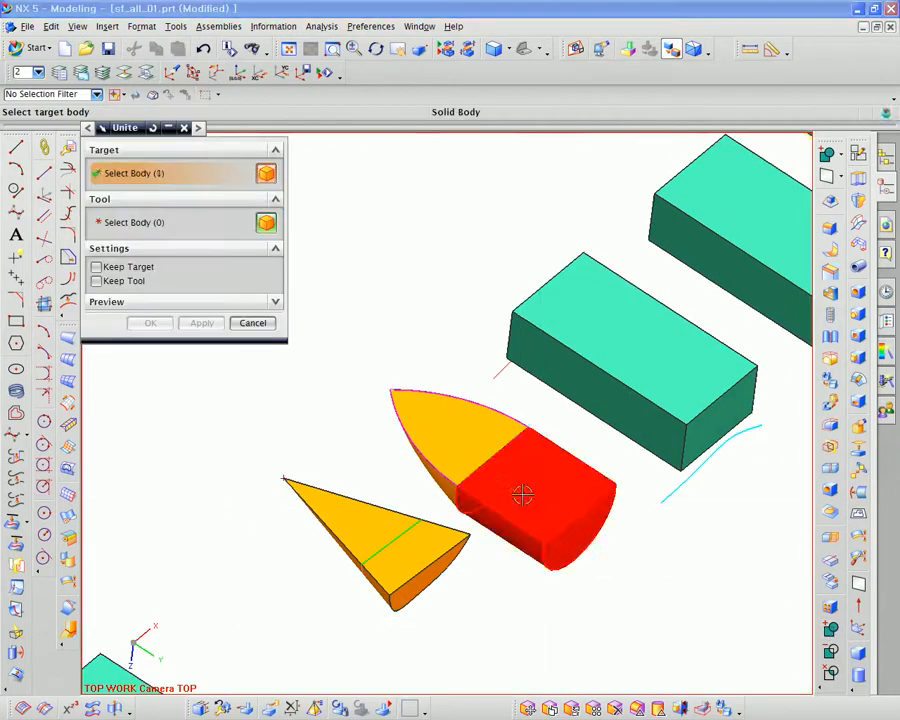
click(458, 438)
click(201, 323)
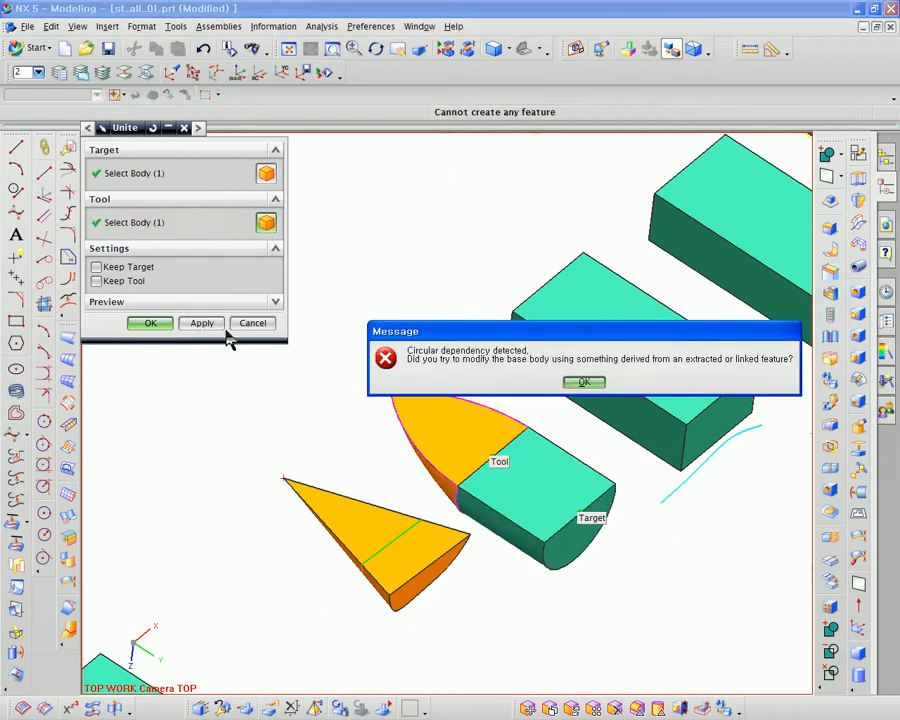
click(585, 383)
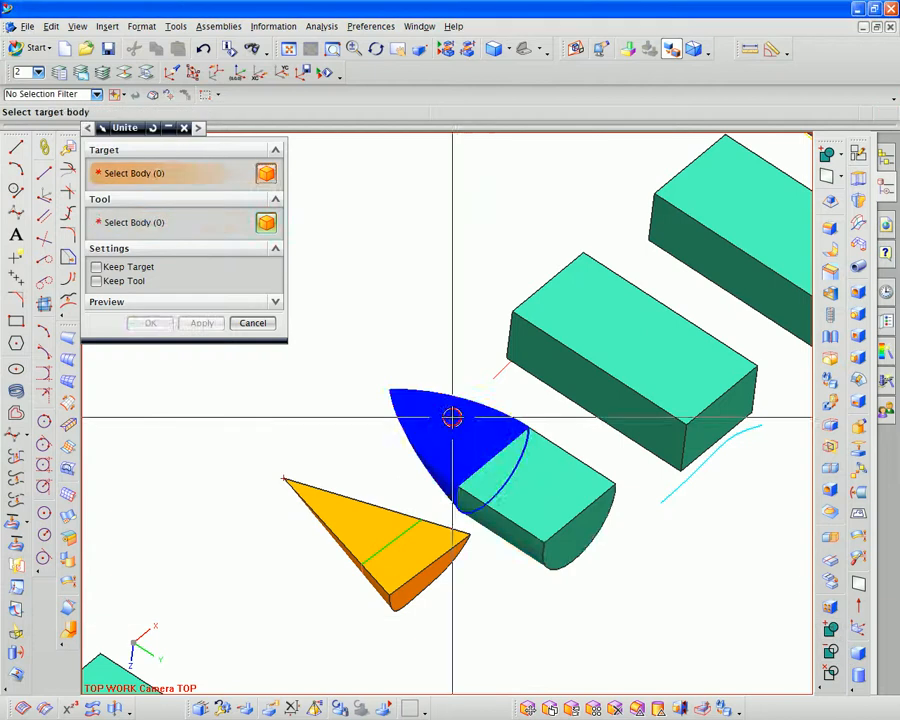
- Unite the nose as target with the half-cylinder as tool, and review the part's feature history
click(450, 414)
click(530, 474)
click(203, 325)
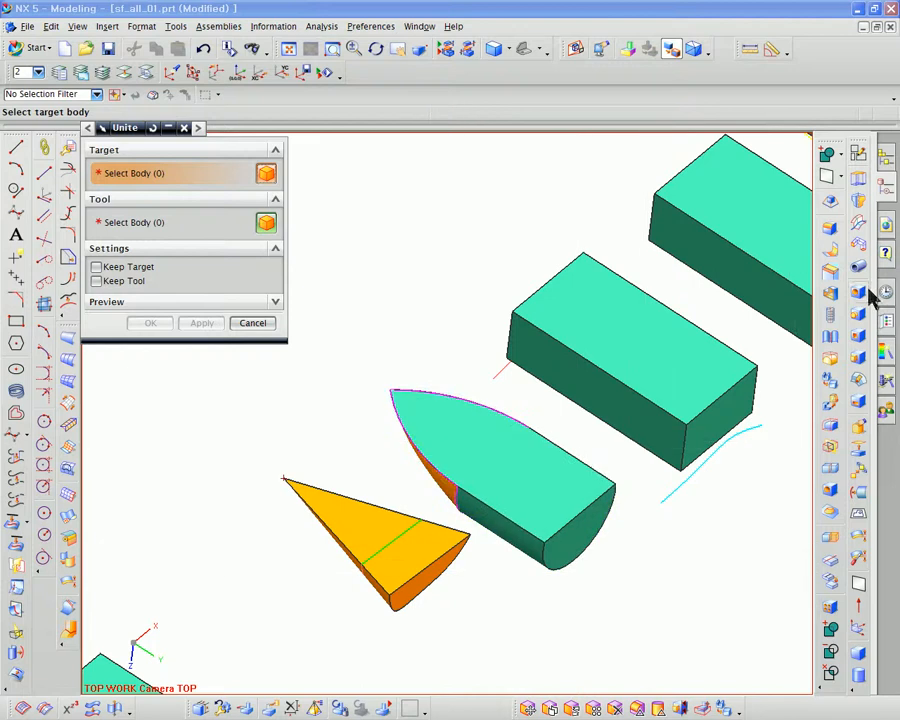
click(885, 192)
click(862, 146)
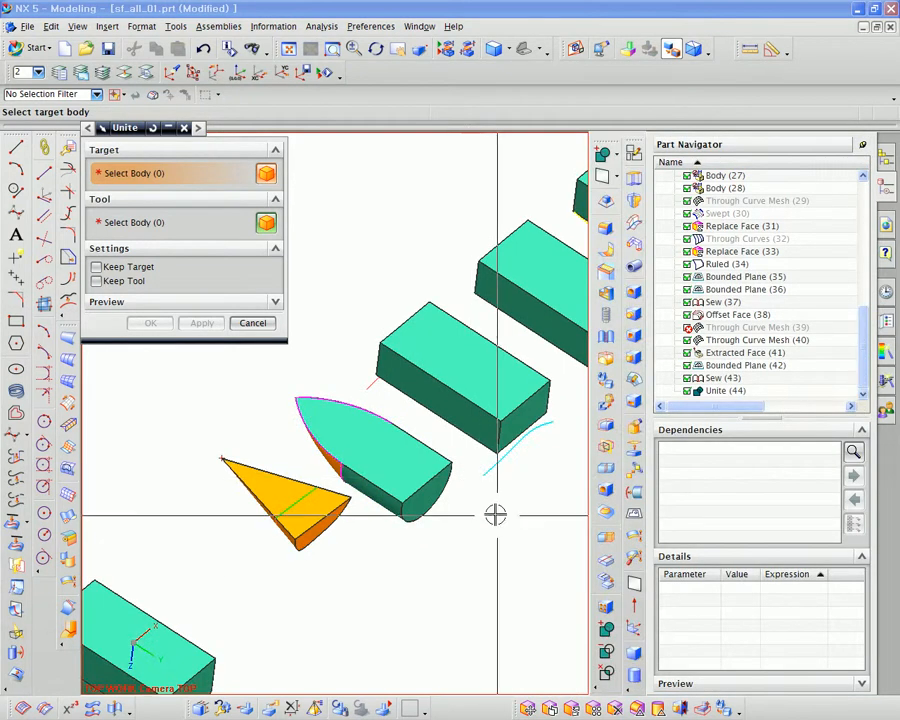
click(250, 324)
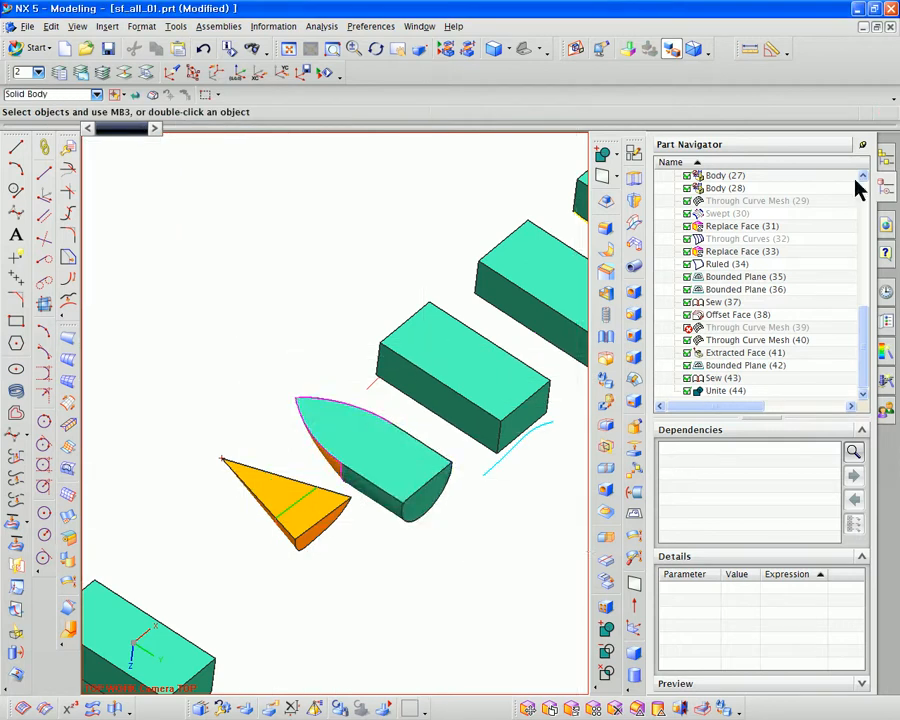
click(862, 146)
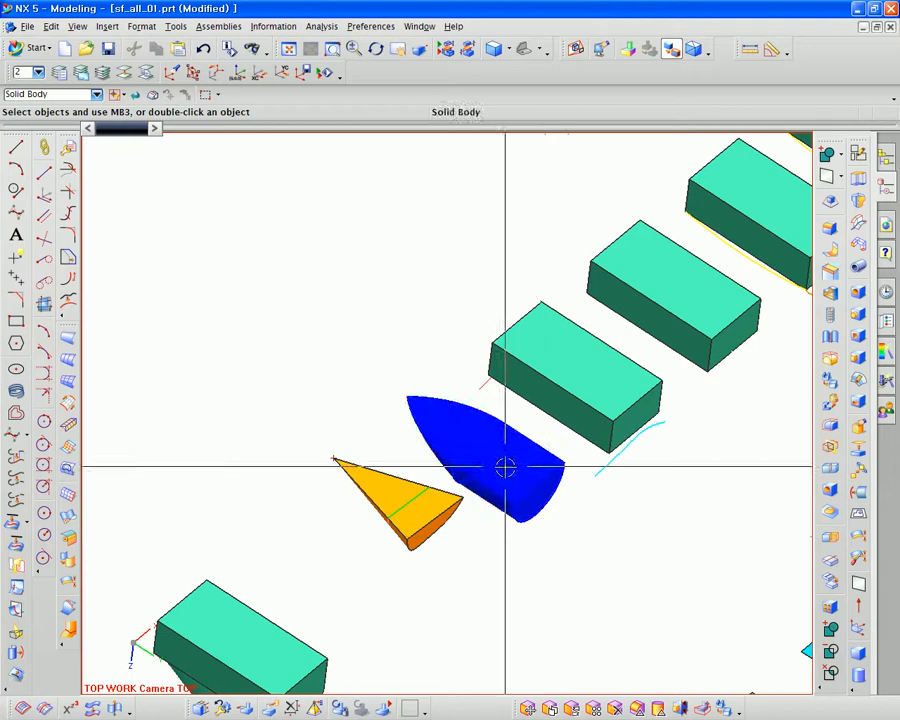